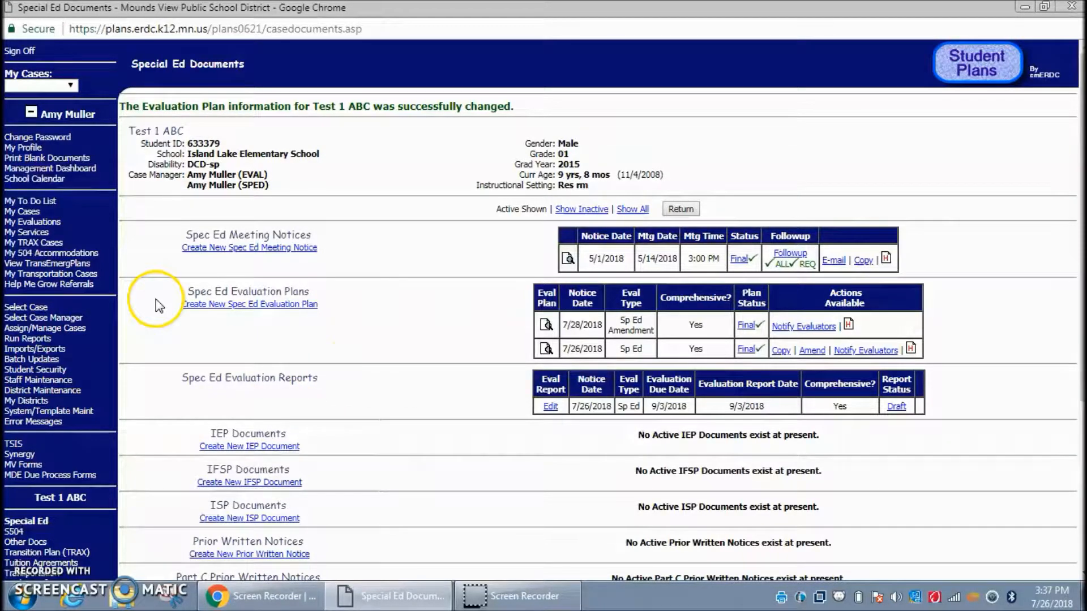
Open the Communication report for Language Sample (Early Childhood) from the list of own evaluations
click(30, 222)
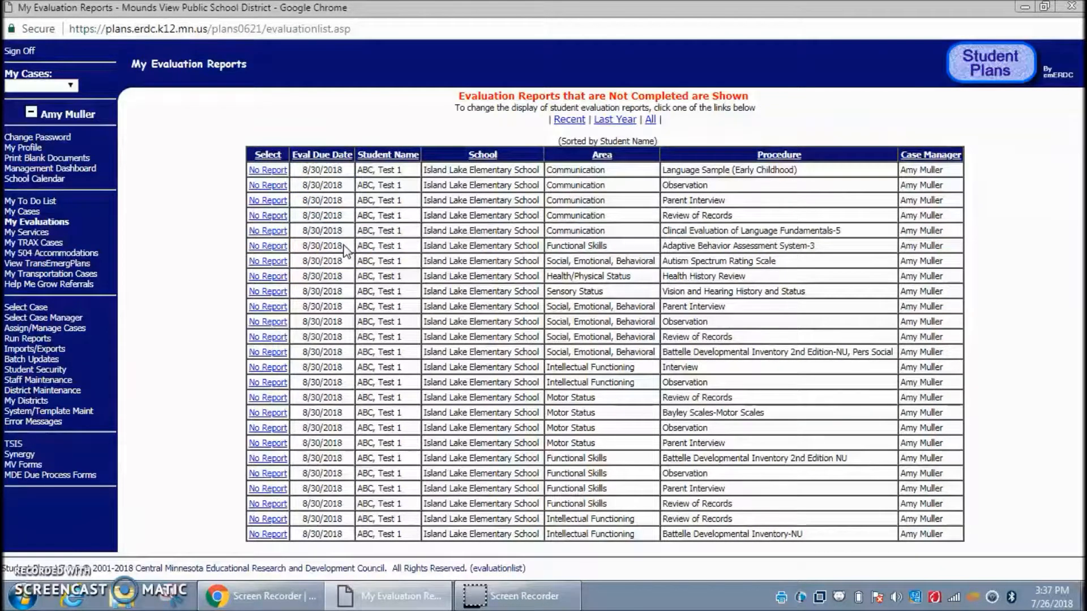
click(268, 174)
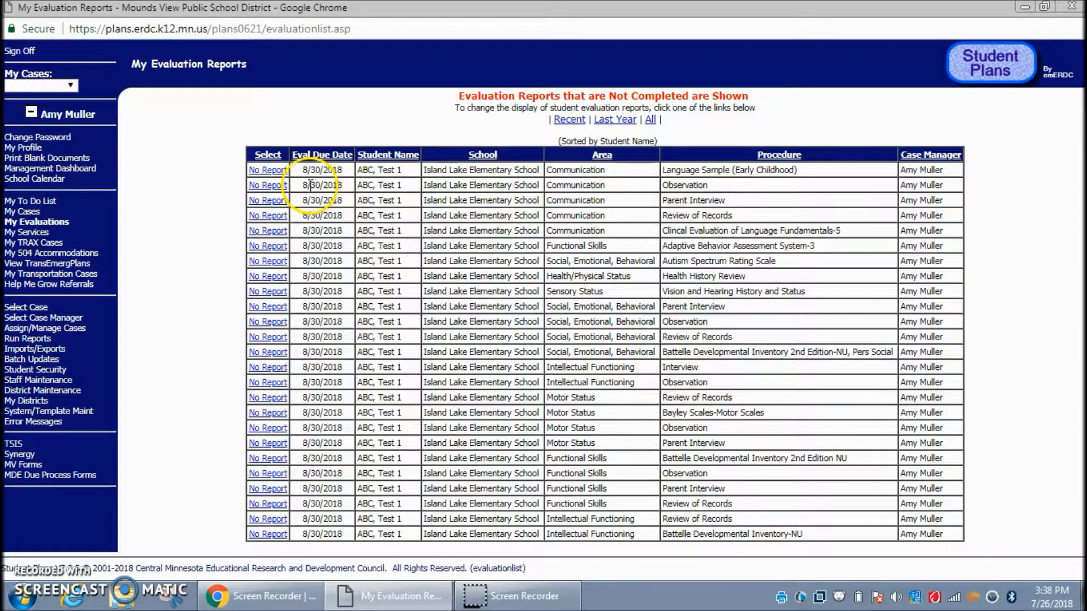
click(270, 173)
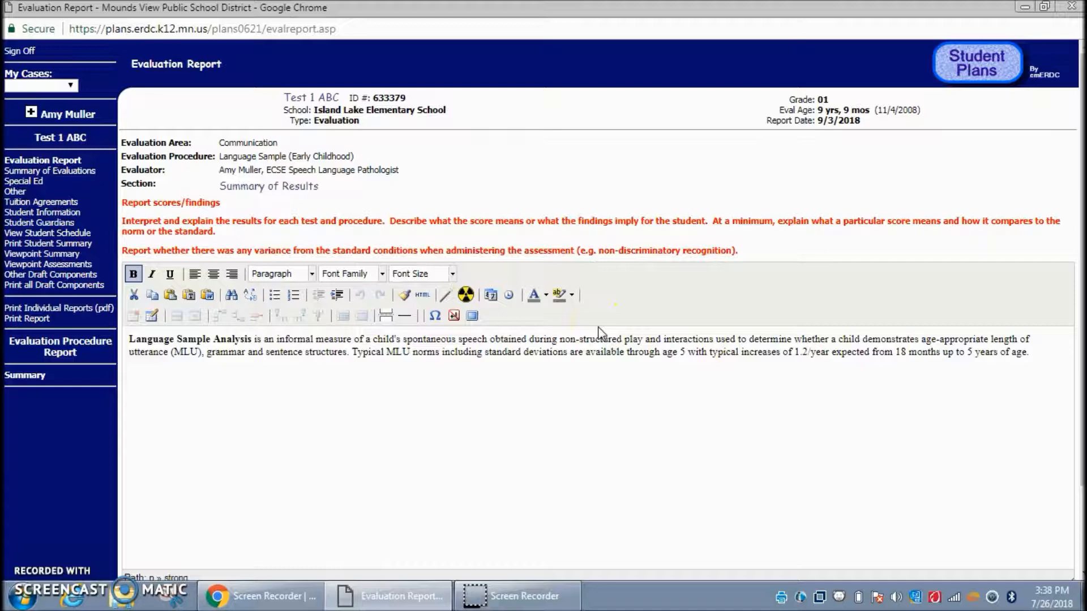
Add "iknalsdfkkljflkjsd" after the Language Sample Analysis paragraph and save the report while keeping it open
click(452, 335)
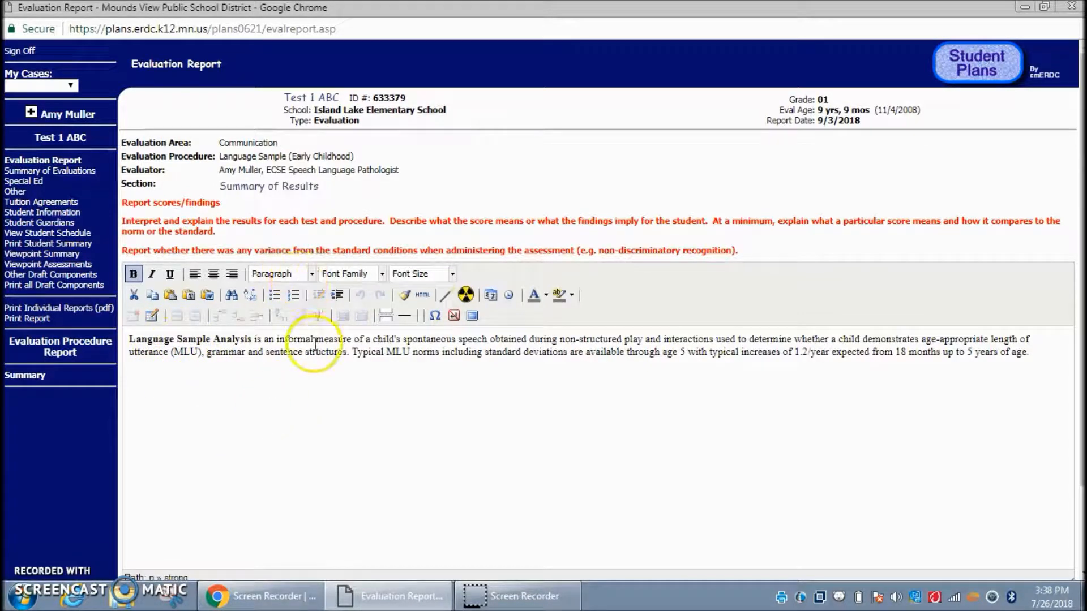
click(1041, 355)
text(iknalsdfkkljflkjsd)
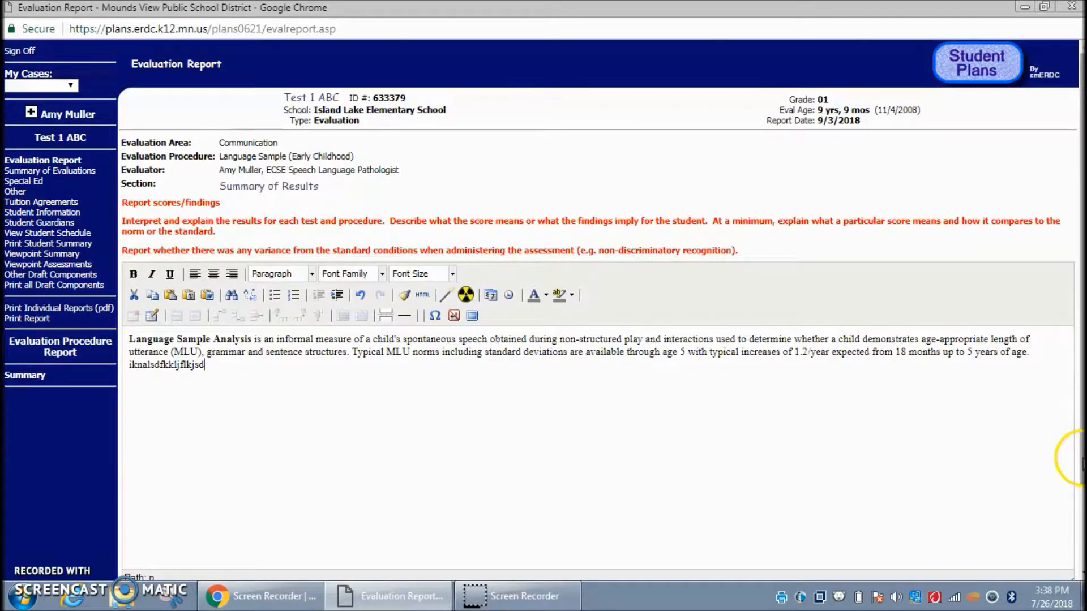
scroll(1081, 459, down, 2)
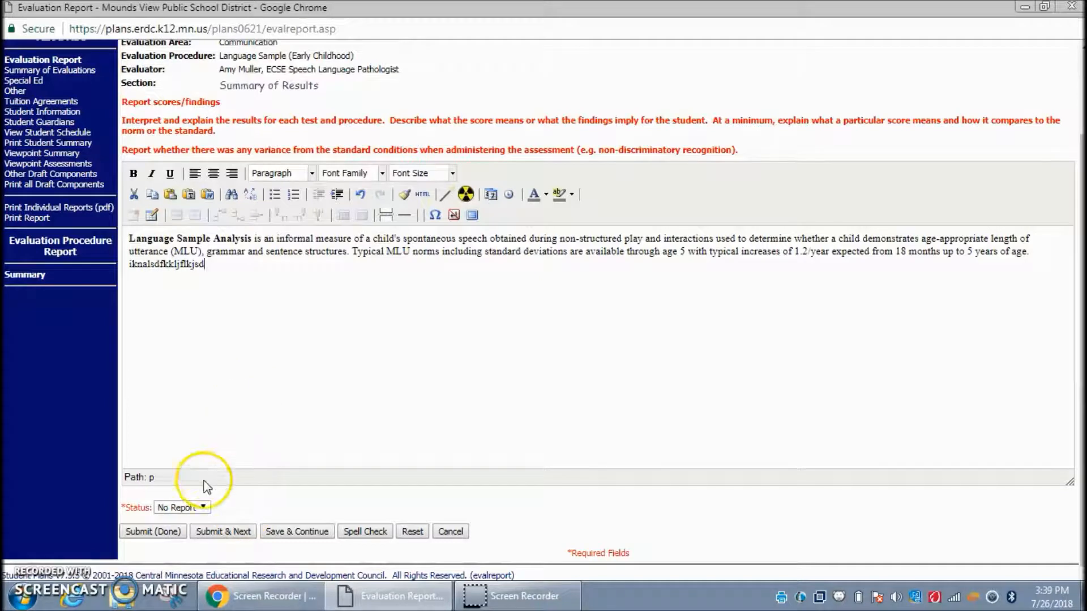
click(280, 535)
click(227, 539)
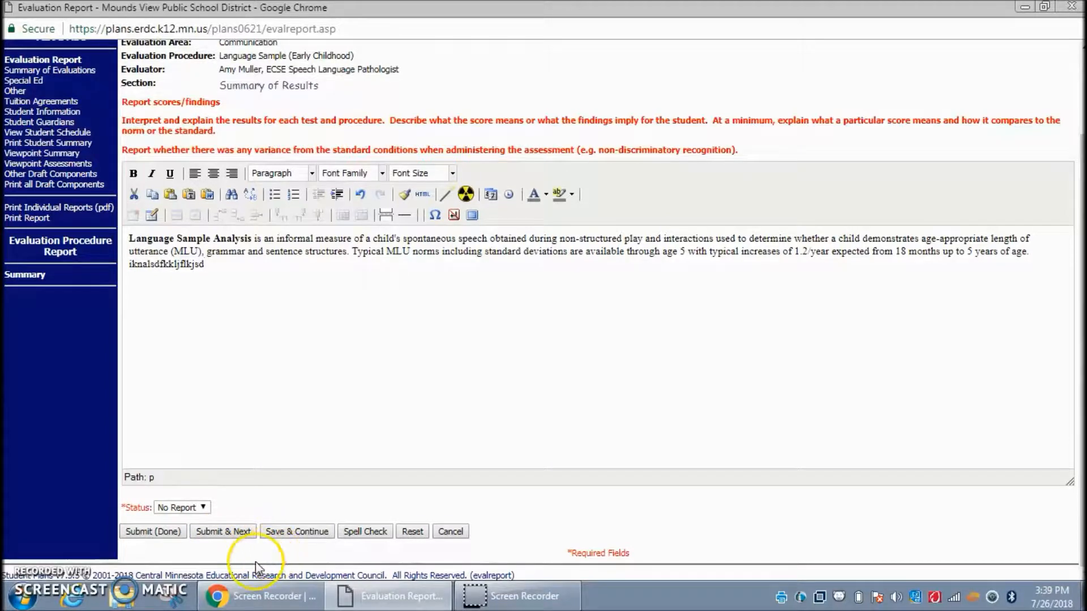
click(295, 533)
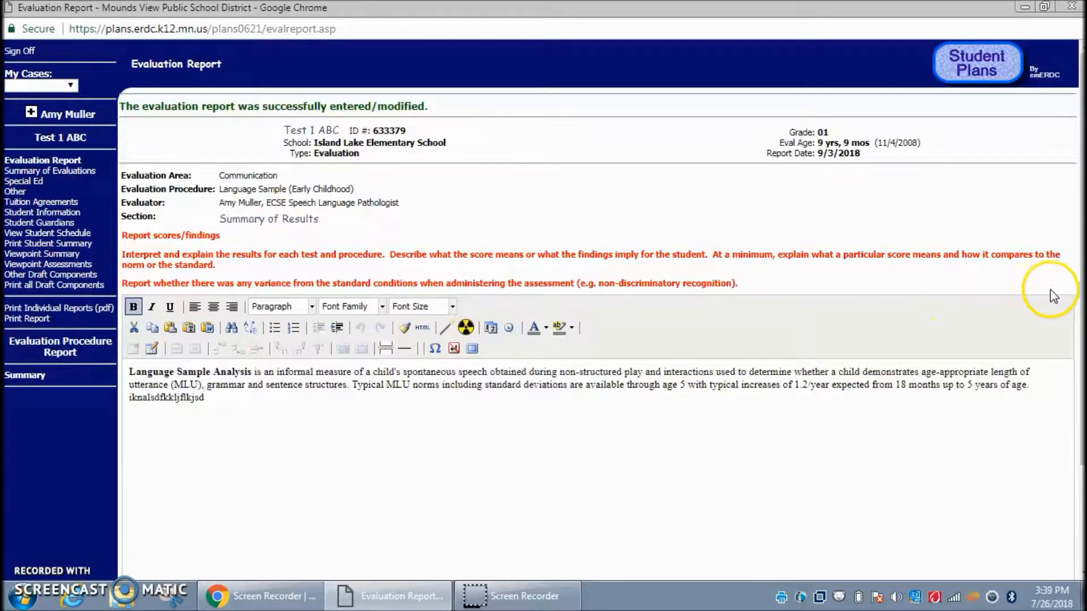
Save the Language Sample report once more with Draft status, keeping it open for editing
drag(1080, 286, 1070, 388)
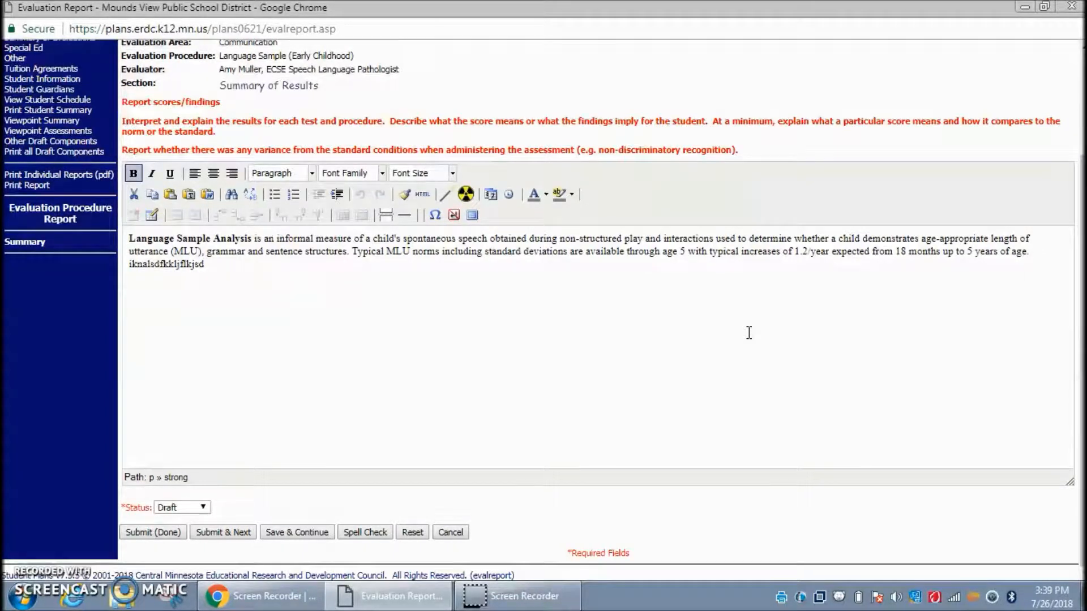
click(731, 382)
click(319, 532)
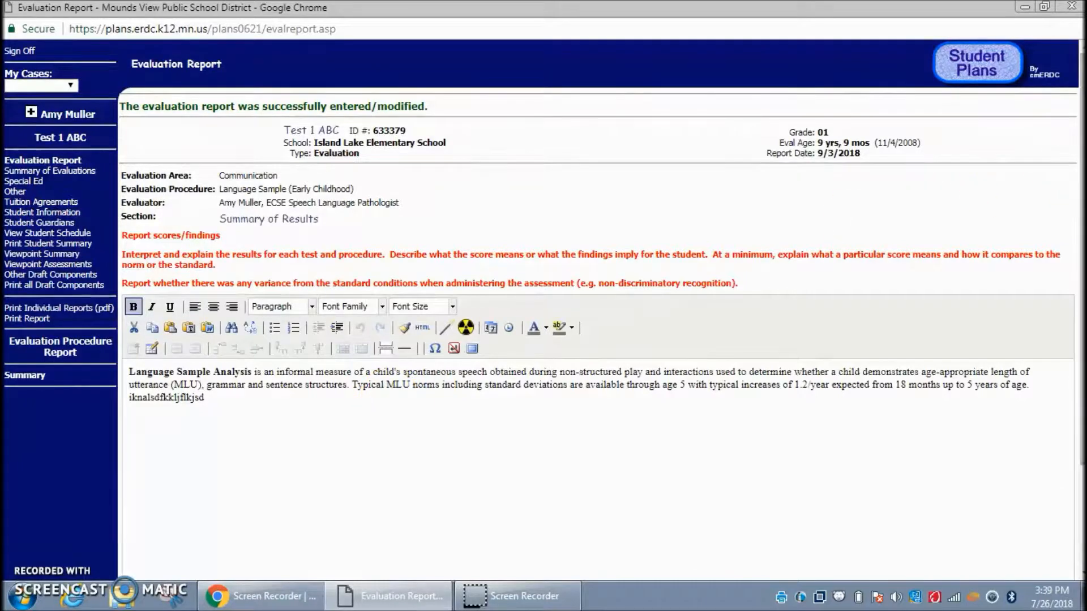
Spell-check the Language Sample report, ignoring all occurrences of "MLU" and "iknalsdfkkljflkjsd"
scroll(1080, 173, down, 3)
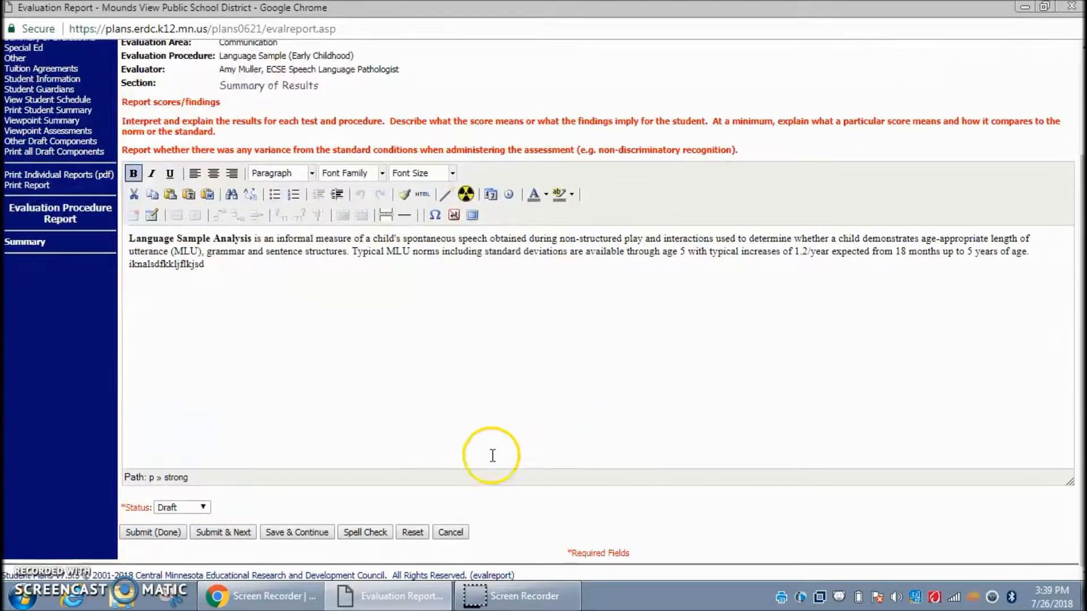
click(383, 536)
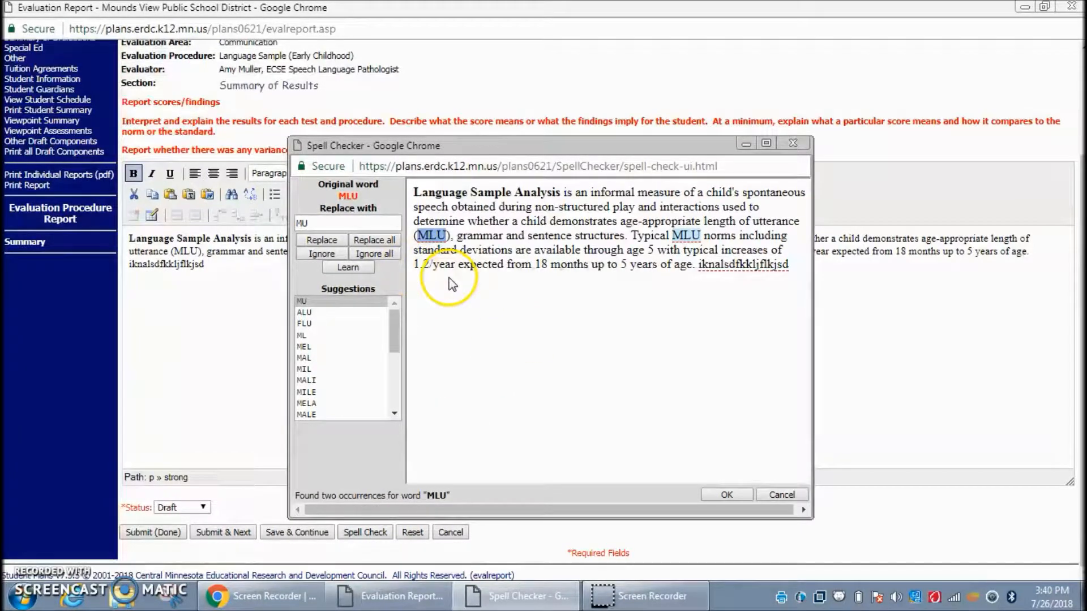
click(374, 255)
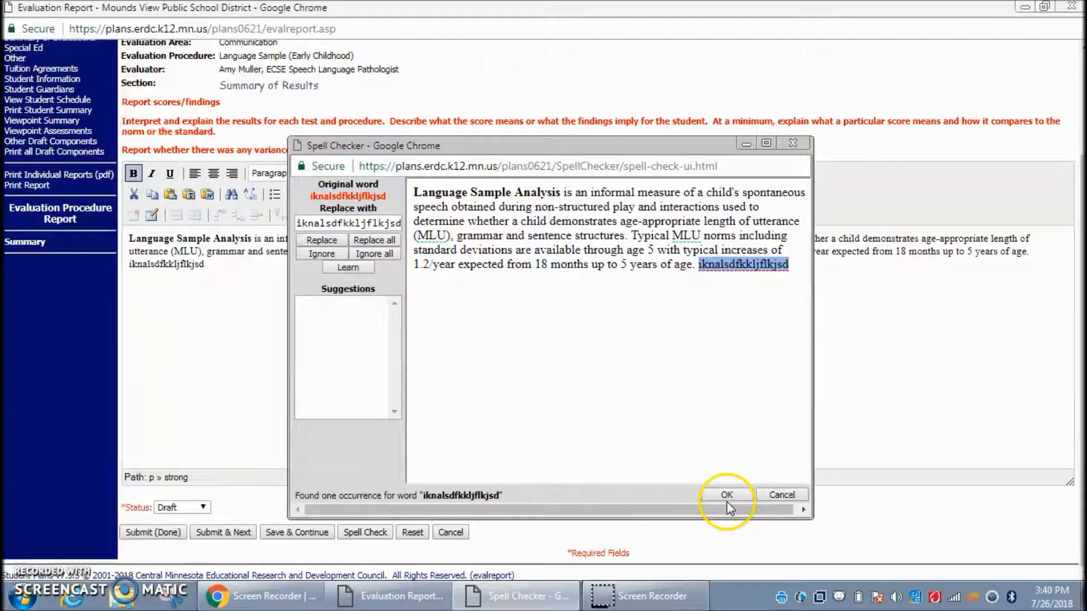
click(390, 256)
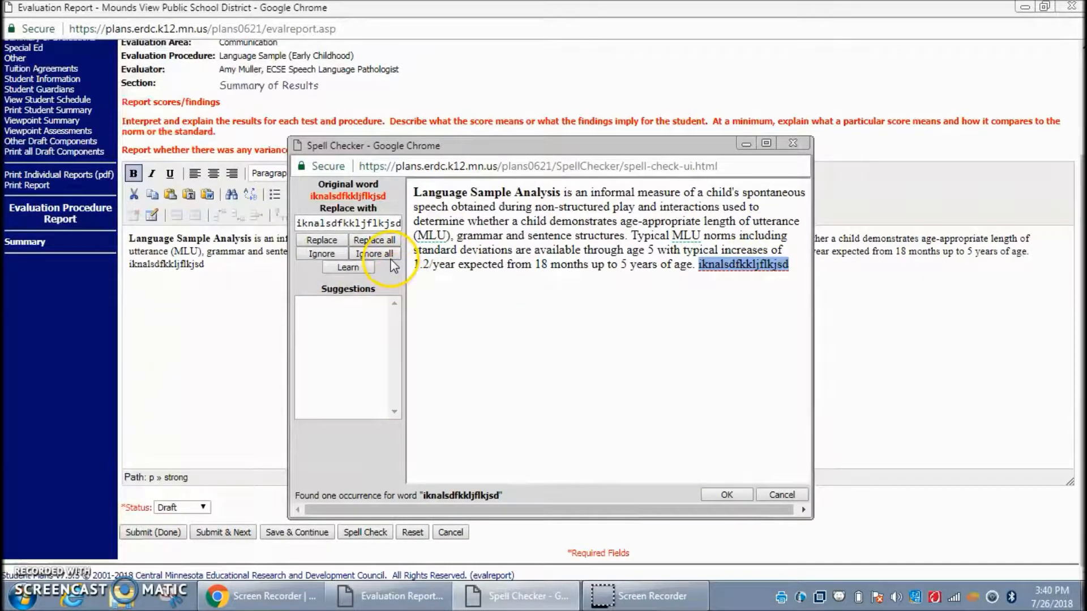
click(692, 254)
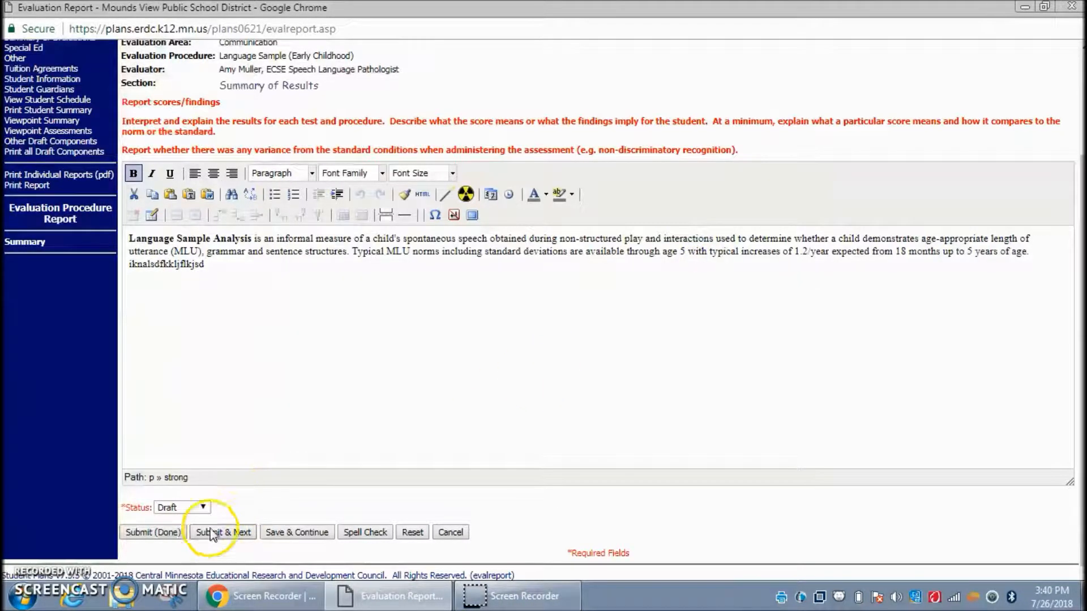
Set the Language Sample report's status to Complete and submit it as done
click(203, 508)
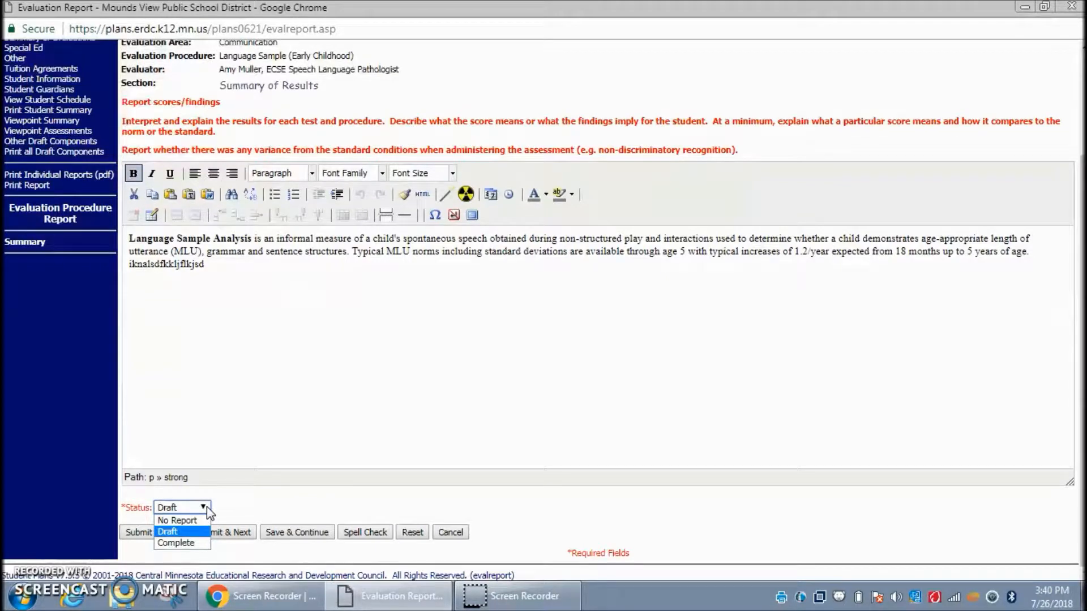
click(195, 544)
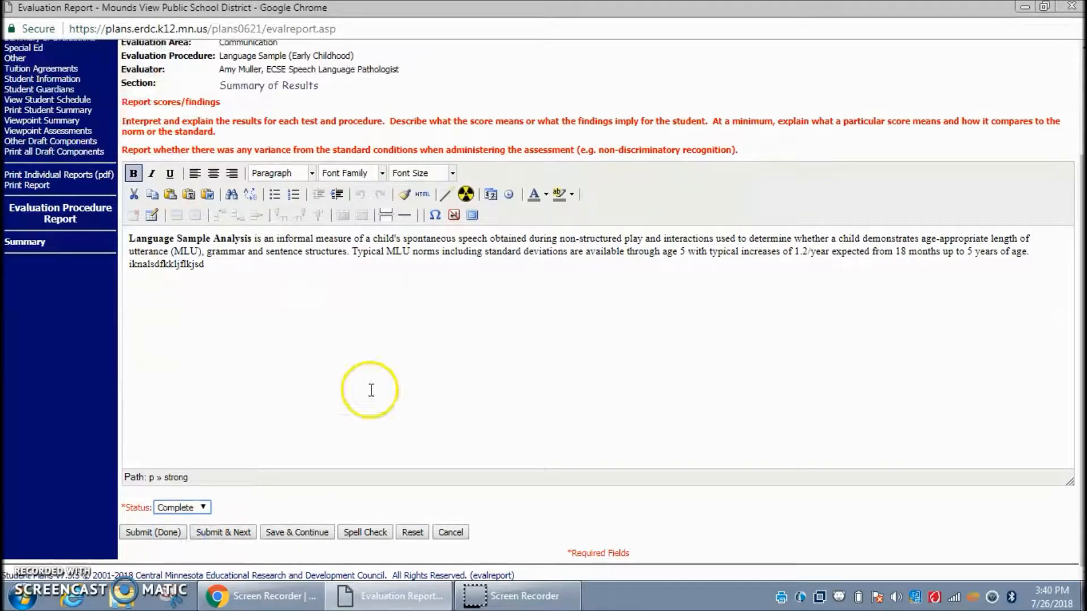
click(153, 533)
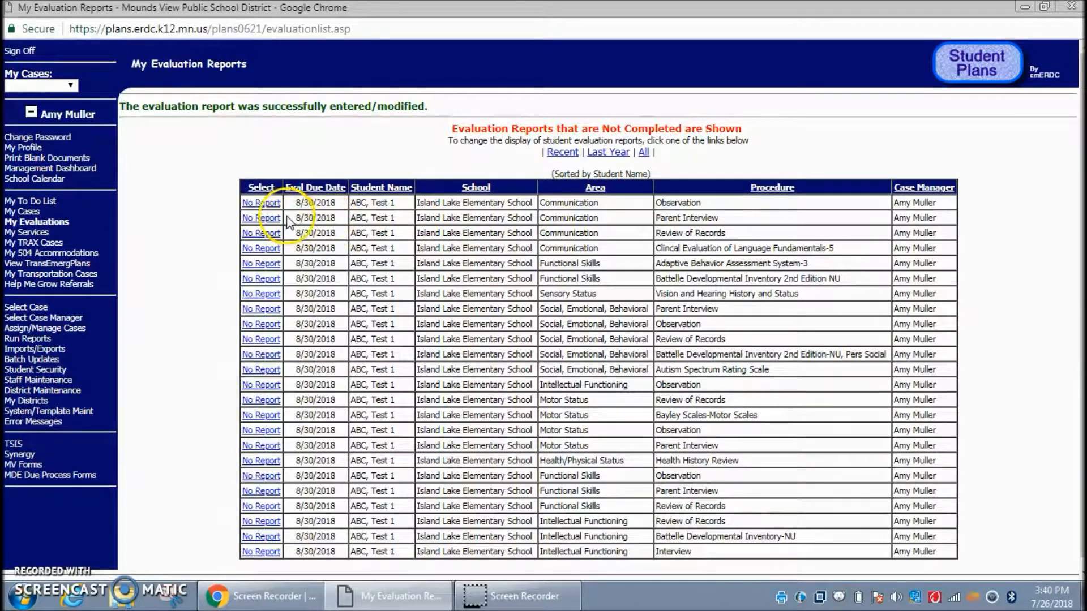
Open the Communication report for the Observation procedure to view its prefilled summary text
click(260, 207)
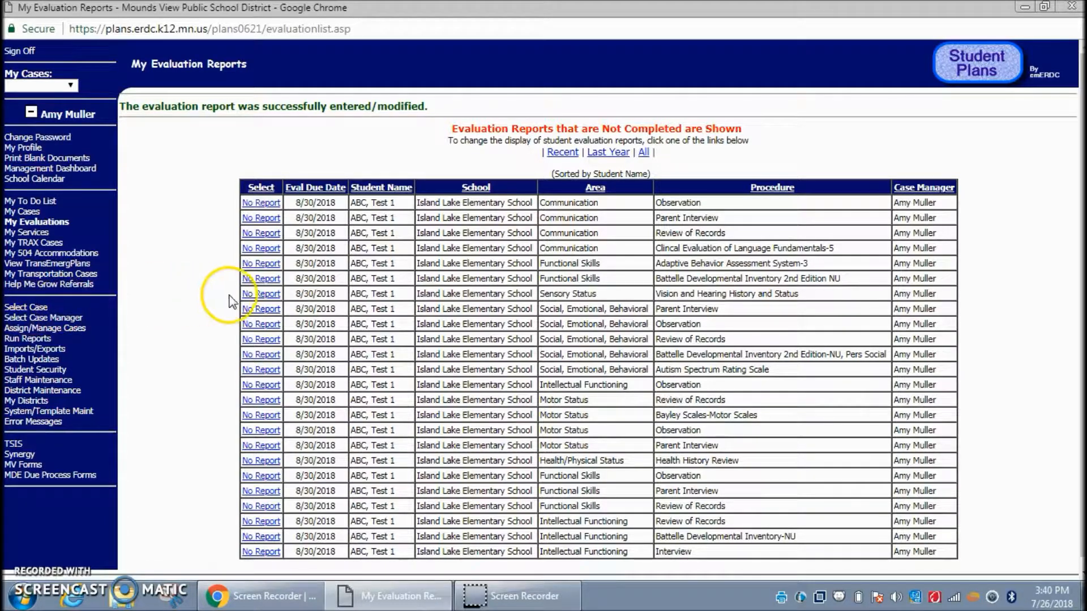
click(271, 205)
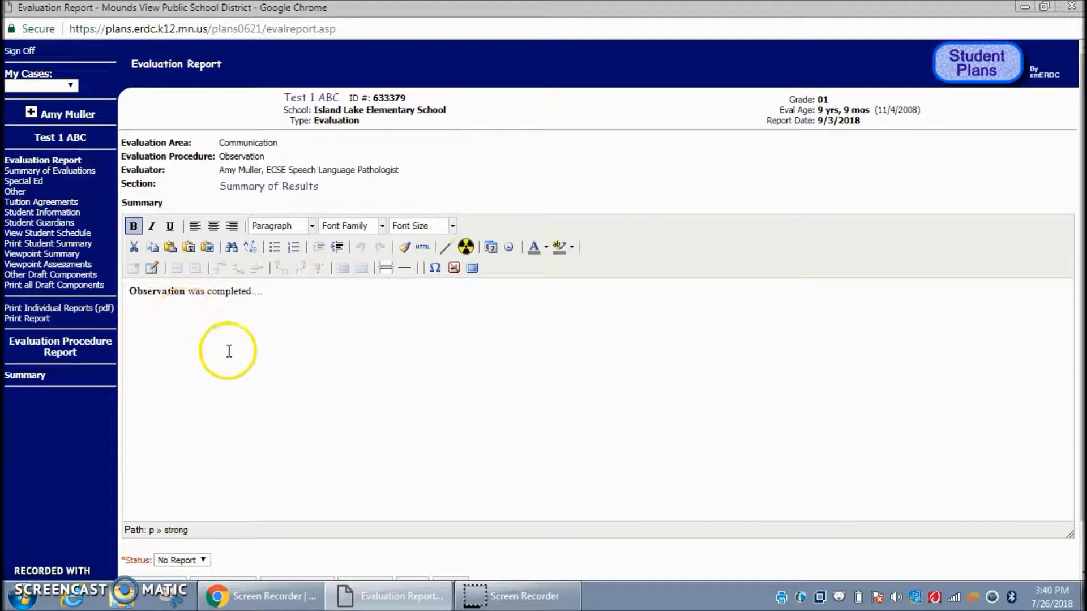
Open the Communication section from the student's Summary of Evaluations outline
click(87, 174)
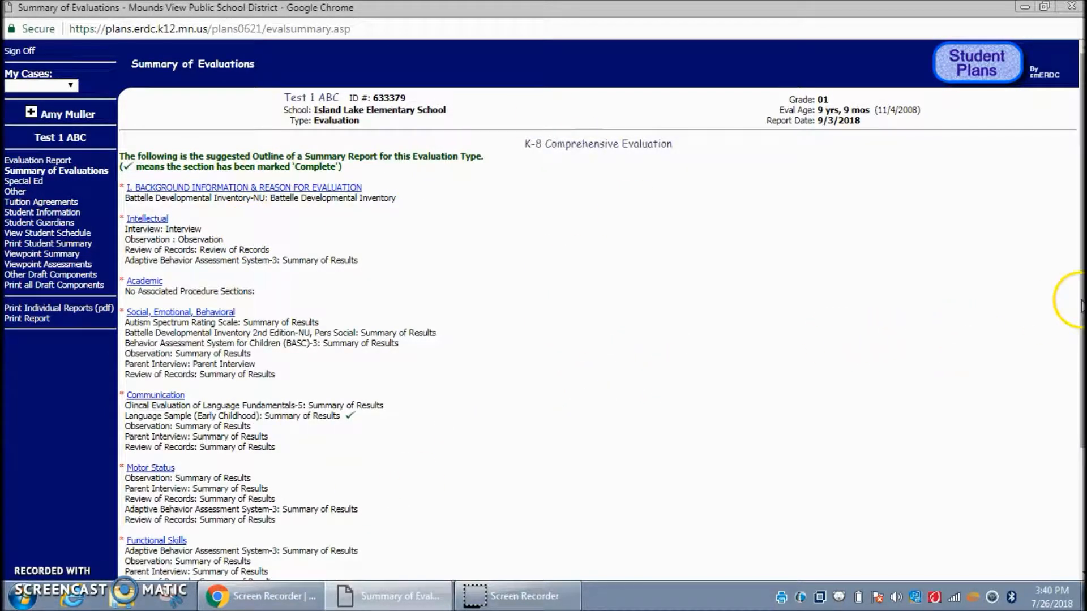
drag(1079, 309, 1075, 374)
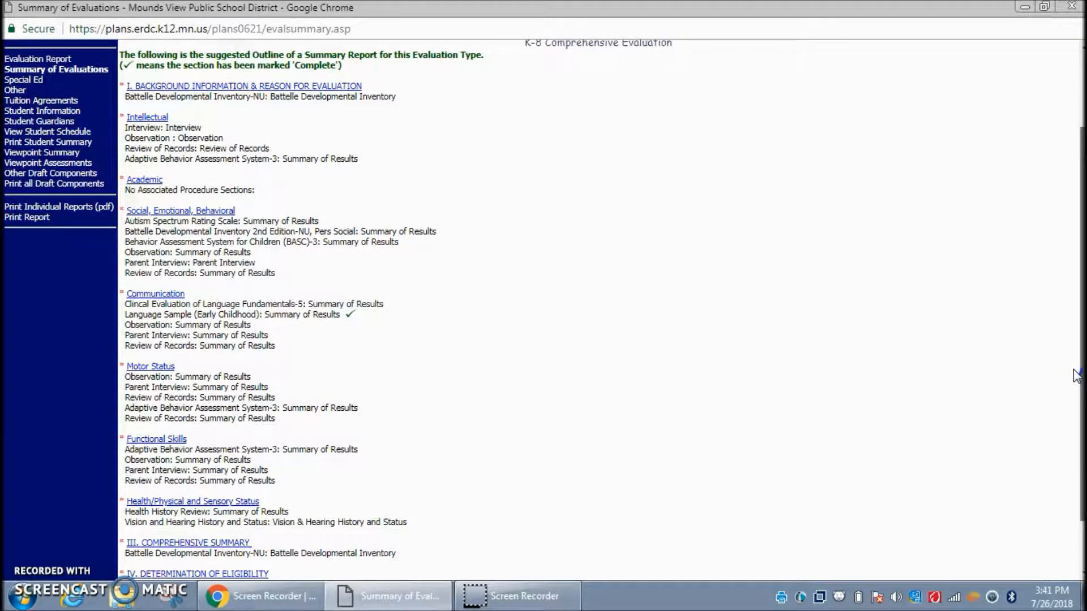
drag(1077, 376, 1073, 378)
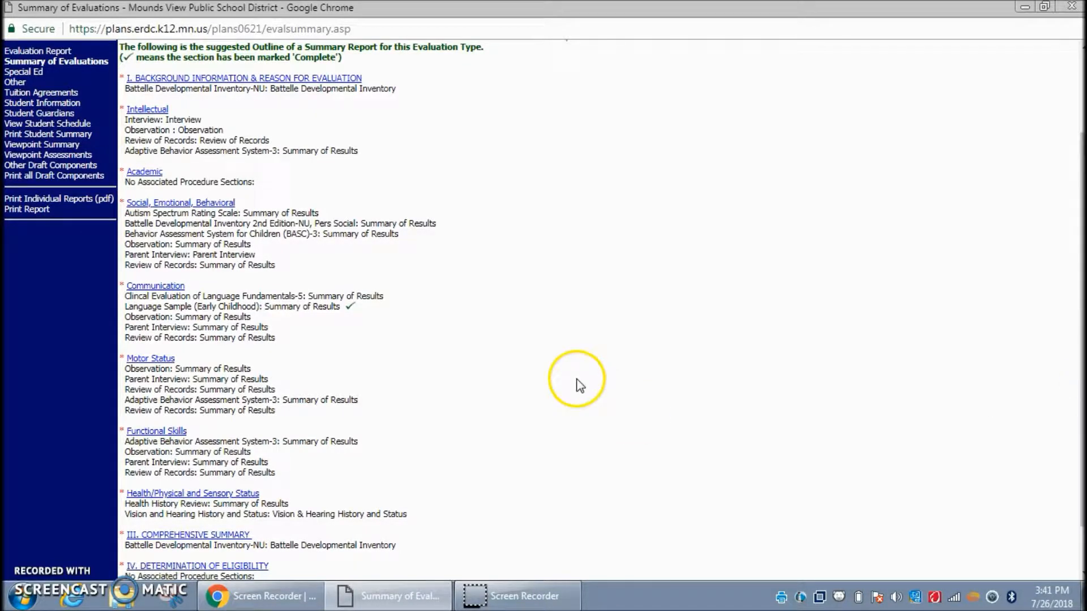
click(159, 287)
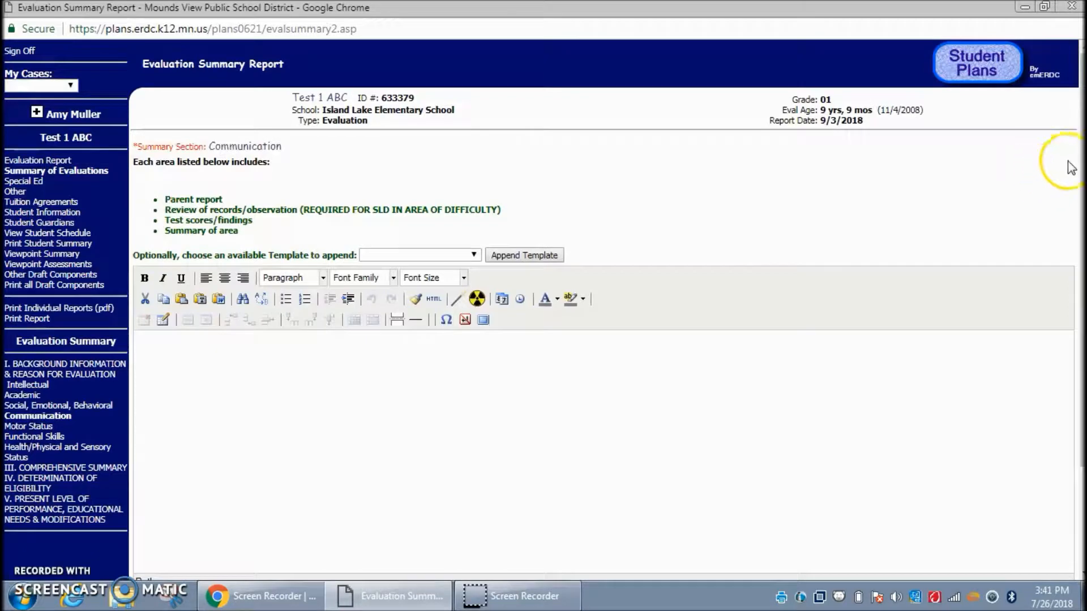
Start appending individual reports to the Communication summary section and check the report status of its procedures
drag(1080, 161, 1070, 235)
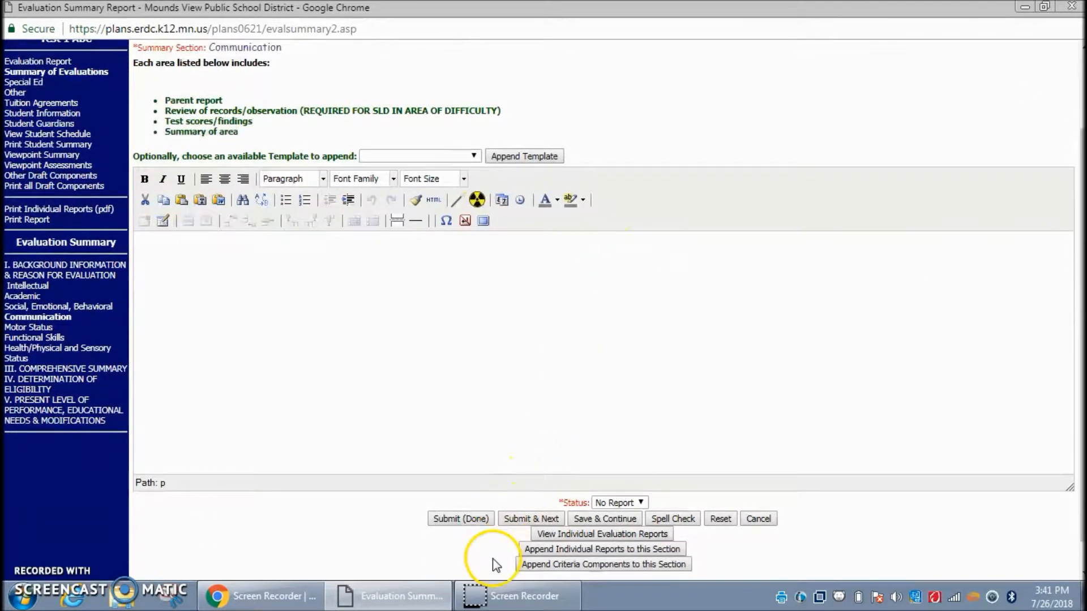
click(545, 553)
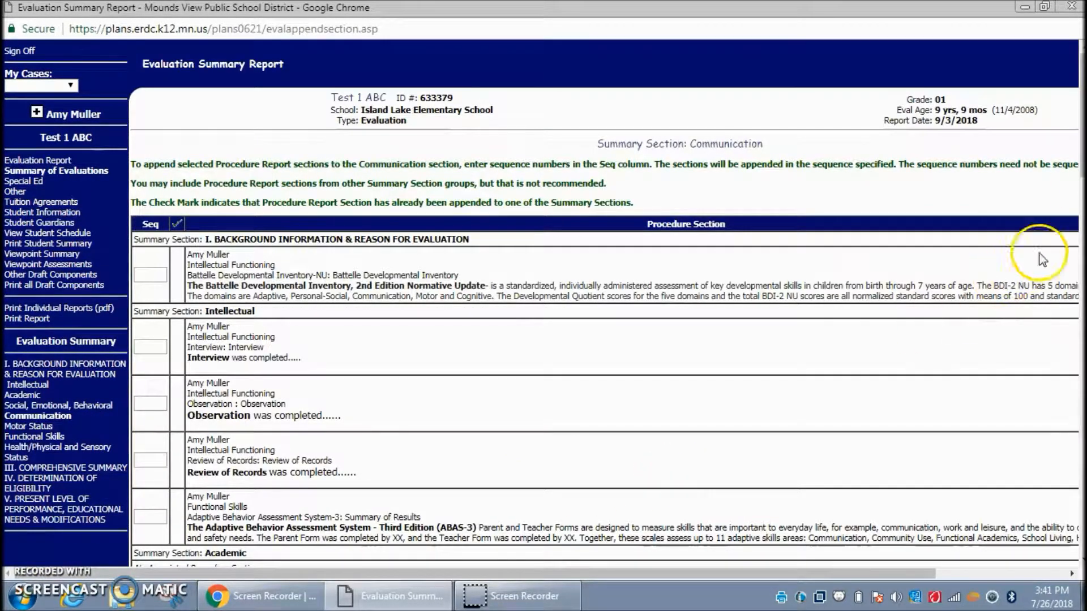
drag(1080, 167, 1071, 339)
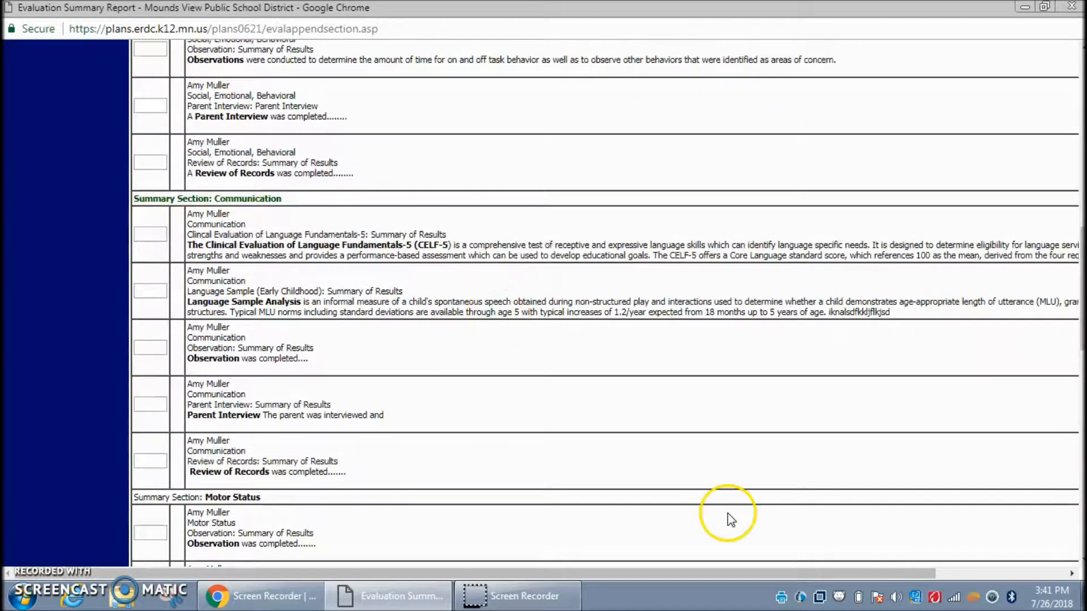
drag(563, 570, 708, 574)
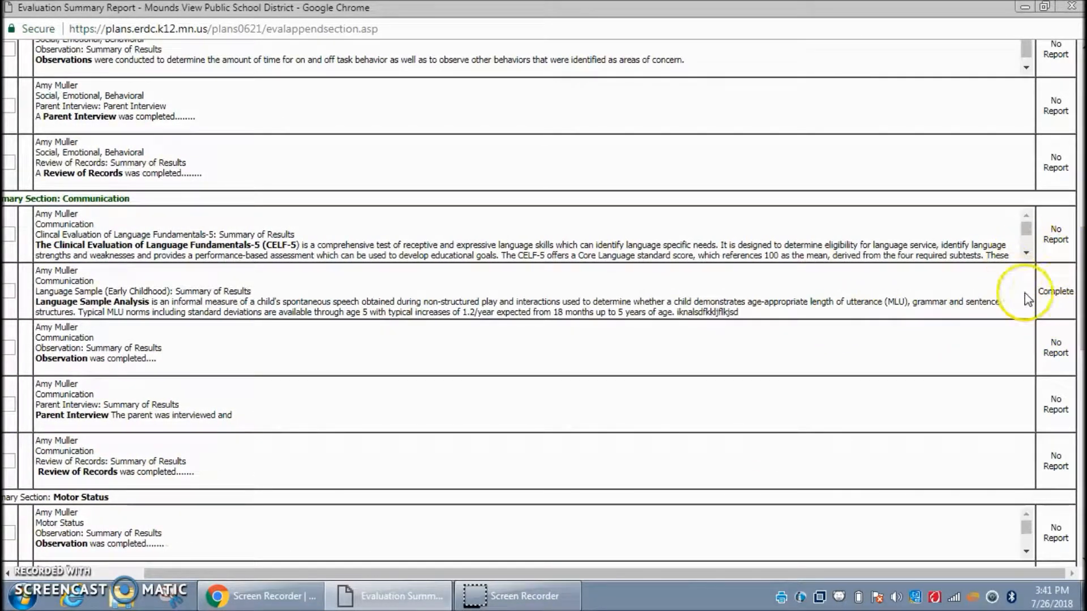
drag(675, 574, 518, 604)
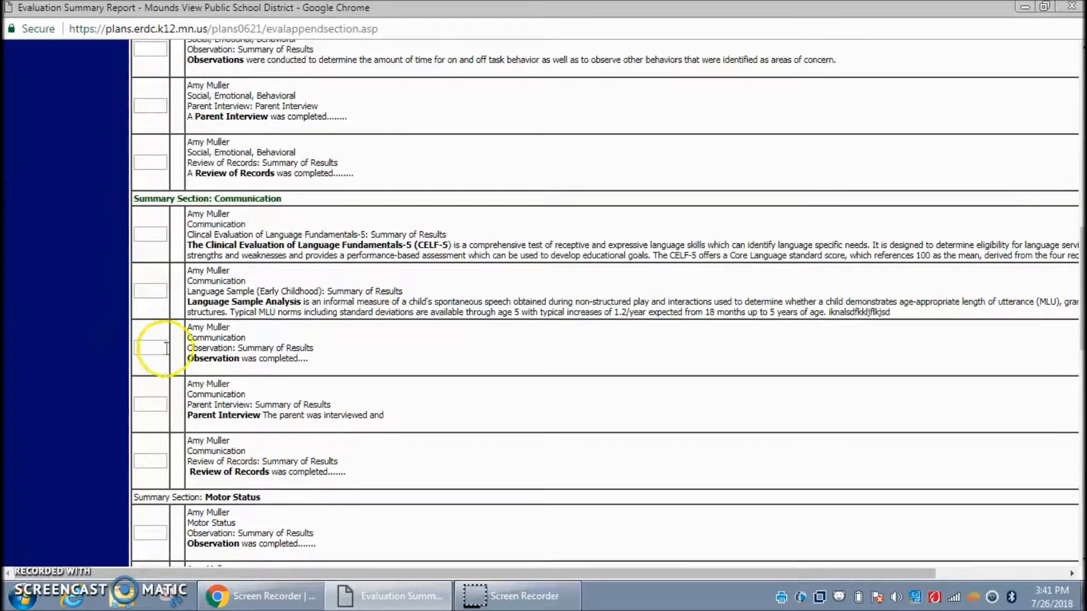
Enter the append sequence for the Communication procedures: Language Sample 1, Clinical Evaluation of Language Fundamentals-5 2, and Observation 3
click(151, 293)
text(1)
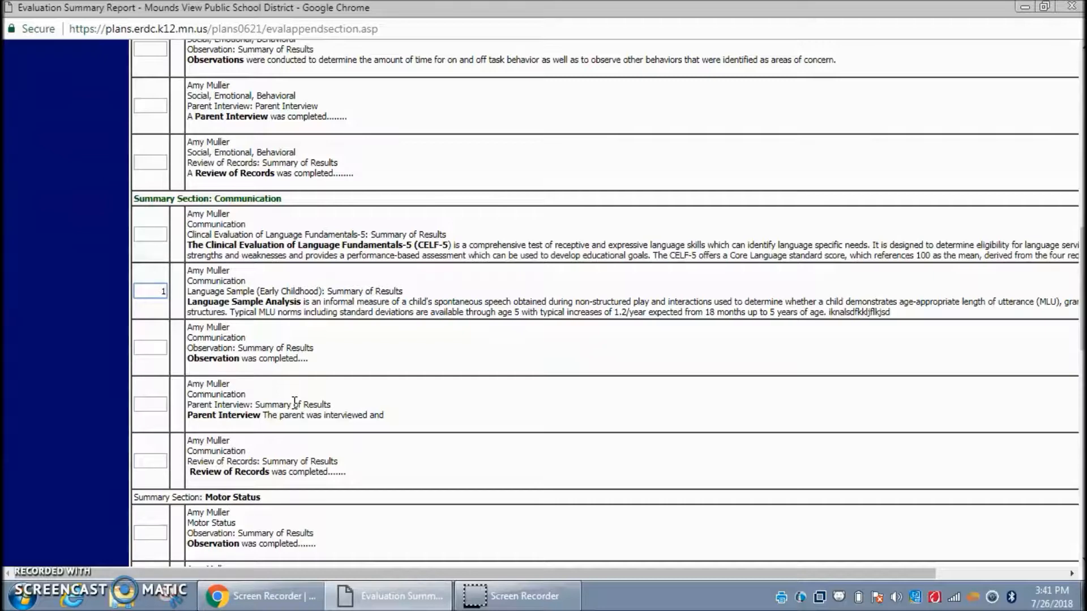
click(162, 239)
text(2)
click(160, 347)
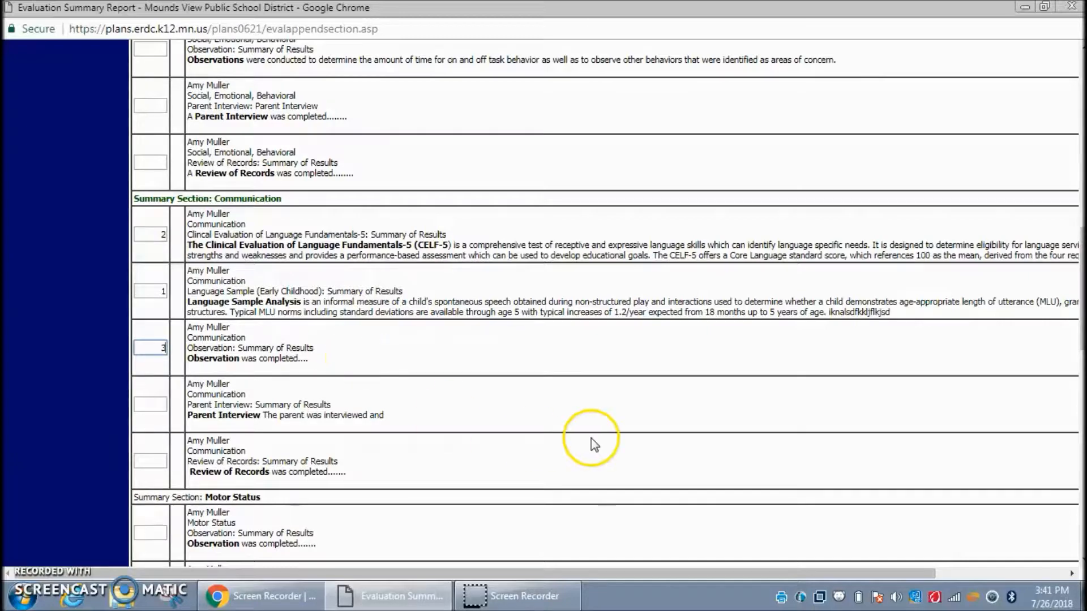
Change the append sequence of Clinical Evaluation of Language Fundamentals-5 to 0 and of the Communication Observation to 2
click(162, 347)
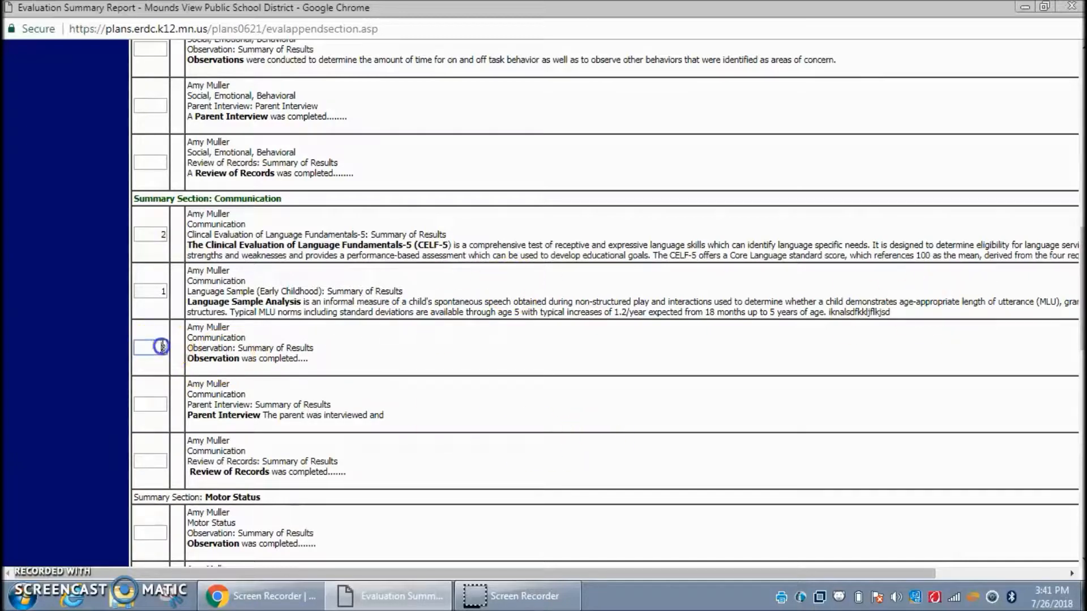
drag(153, 238, 178, 249)
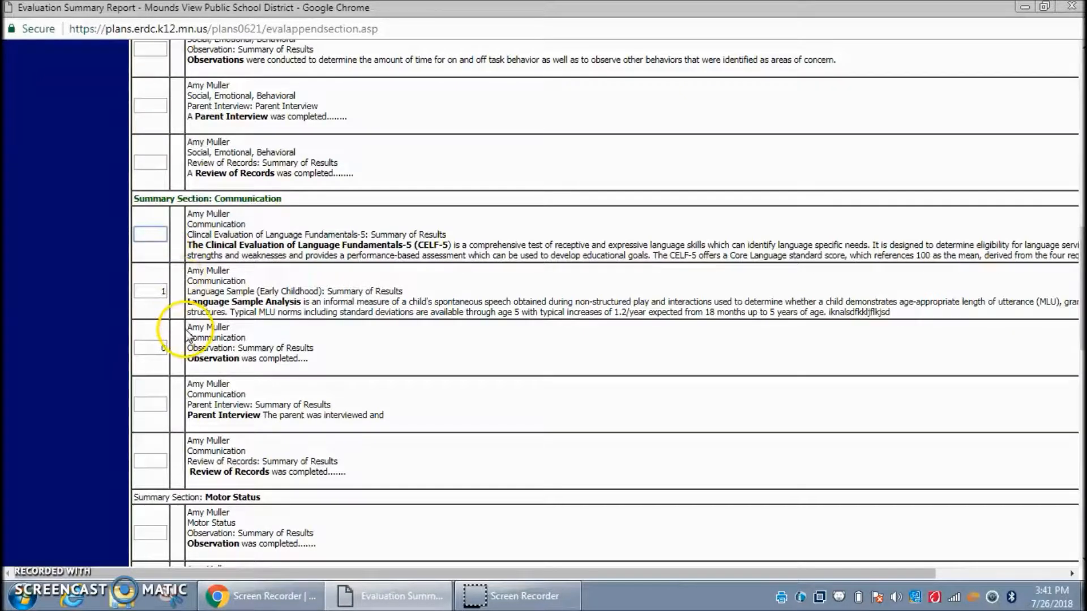
click(162, 348)
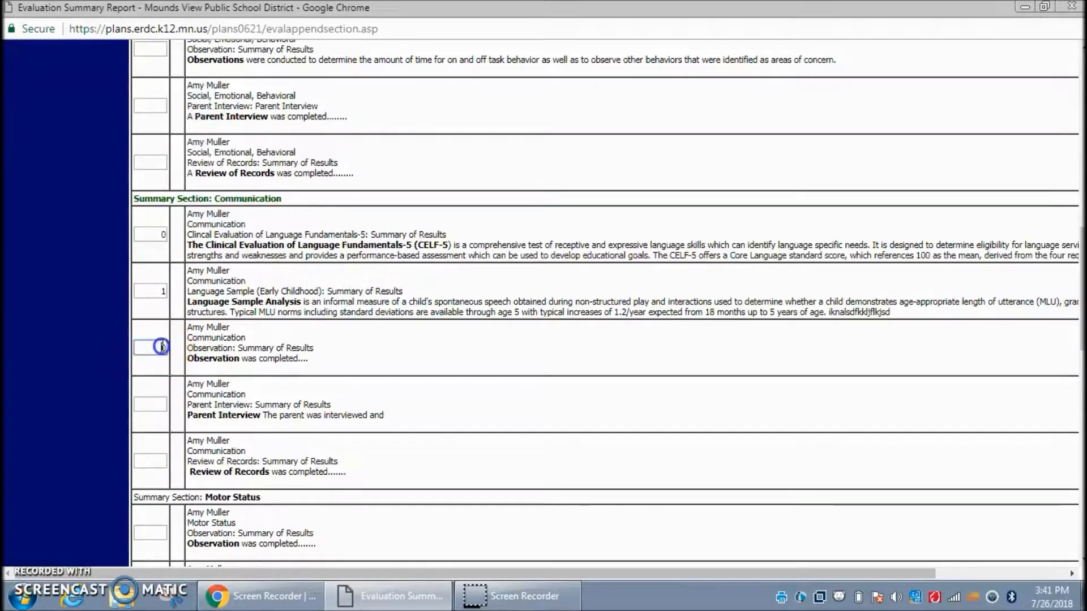
text(2)
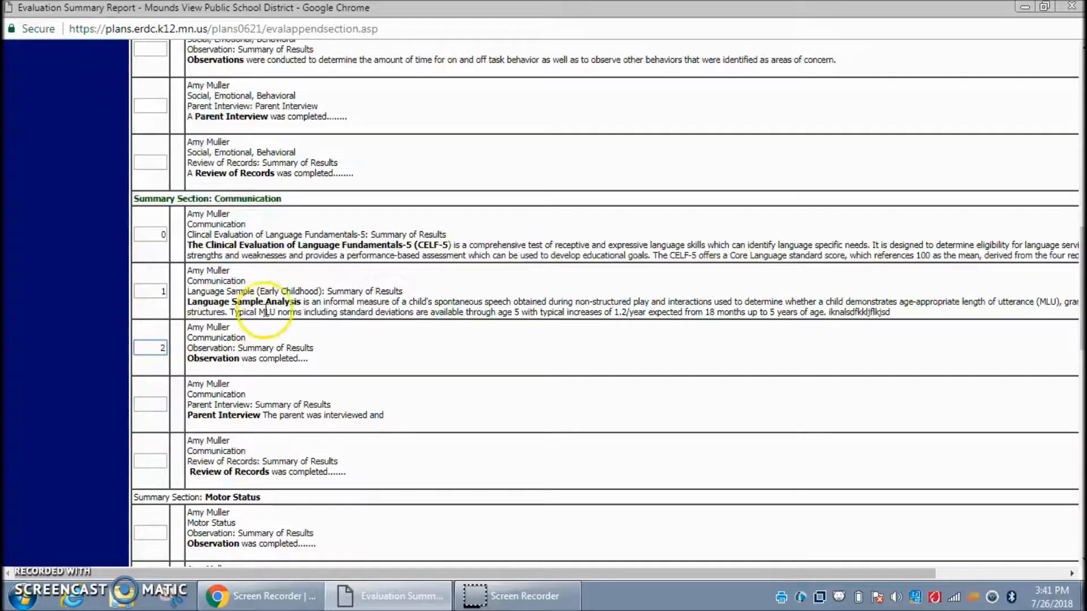
Set the append sequence of Clinical Evaluation of Language Fundamentals-5 to 3 and append the sequenced reports to the Communication section
drag(161, 235, 177, 247)
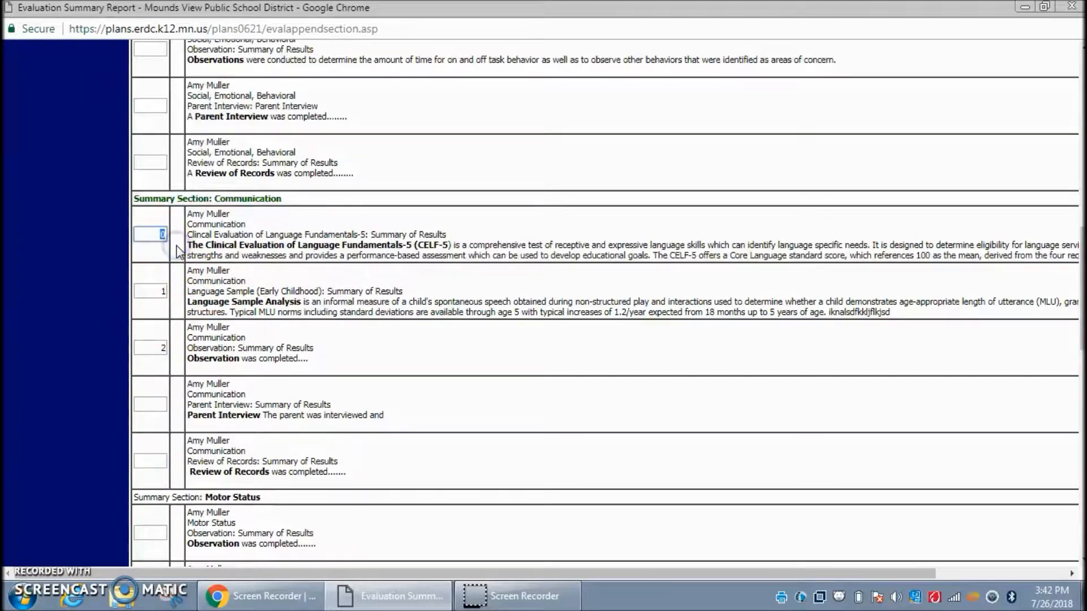
text(3)
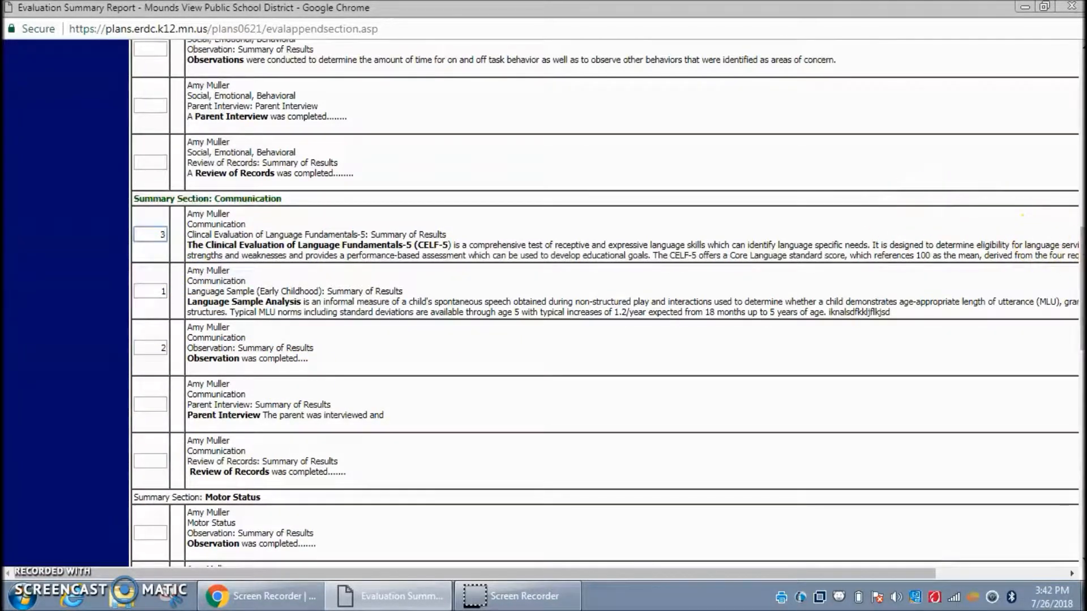
drag(1082, 257, 1061, 504)
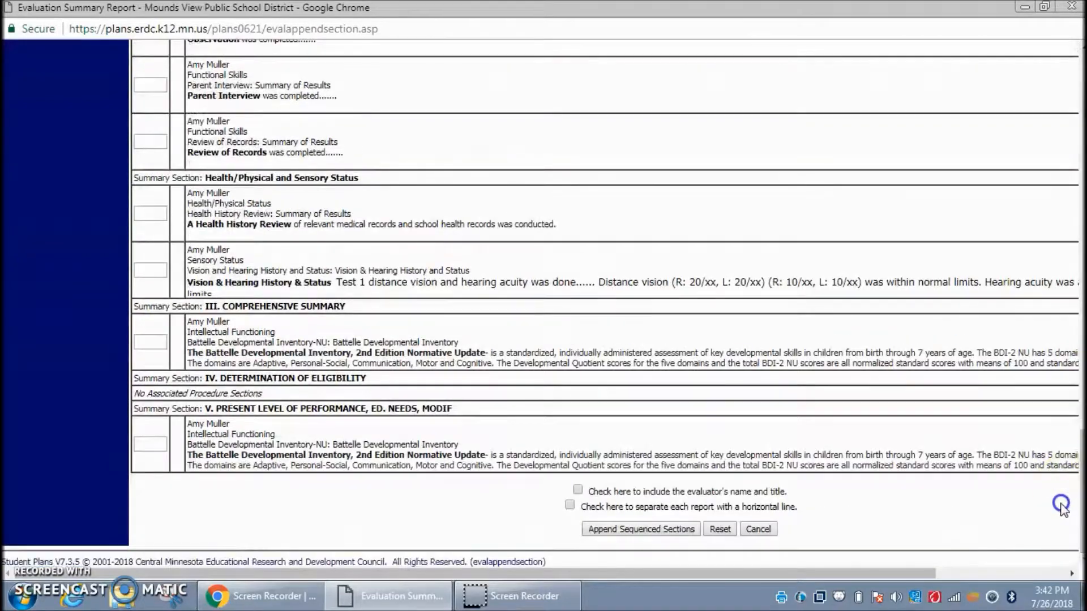
click(646, 529)
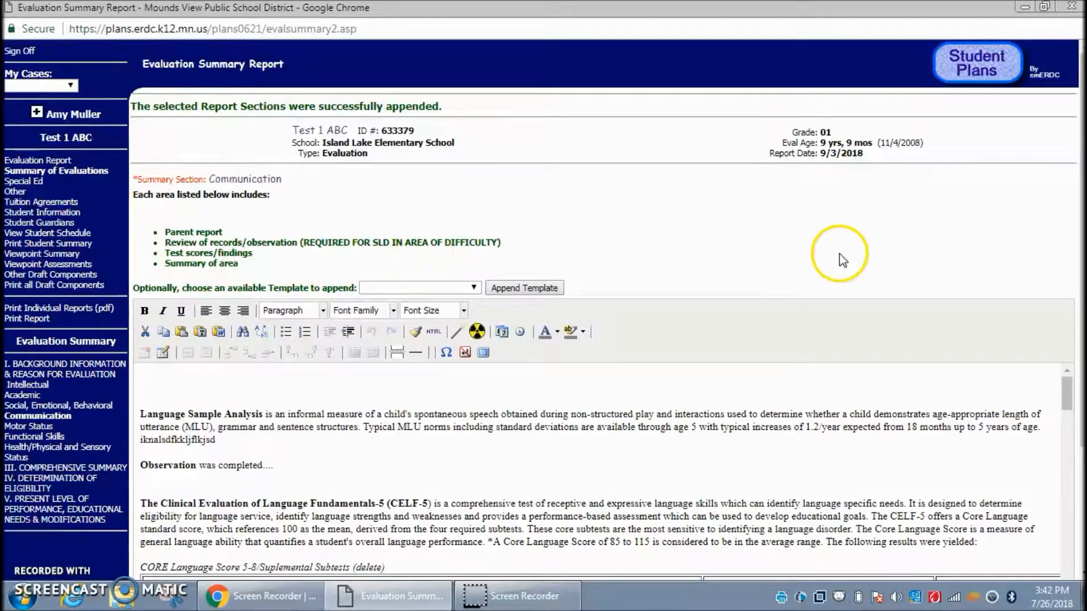
Examine the order and content of the reports appended to the Communication summary
drag(1080, 186, 1081, 250)
drag(1066, 305, 1071, 320)
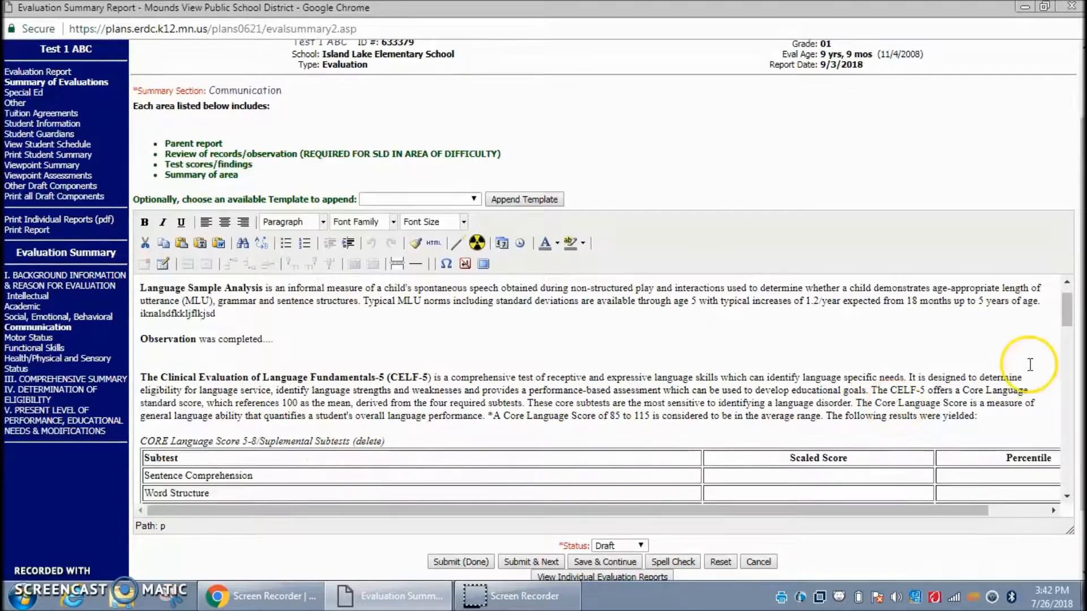
drag(1070, 314, 1070, 306)
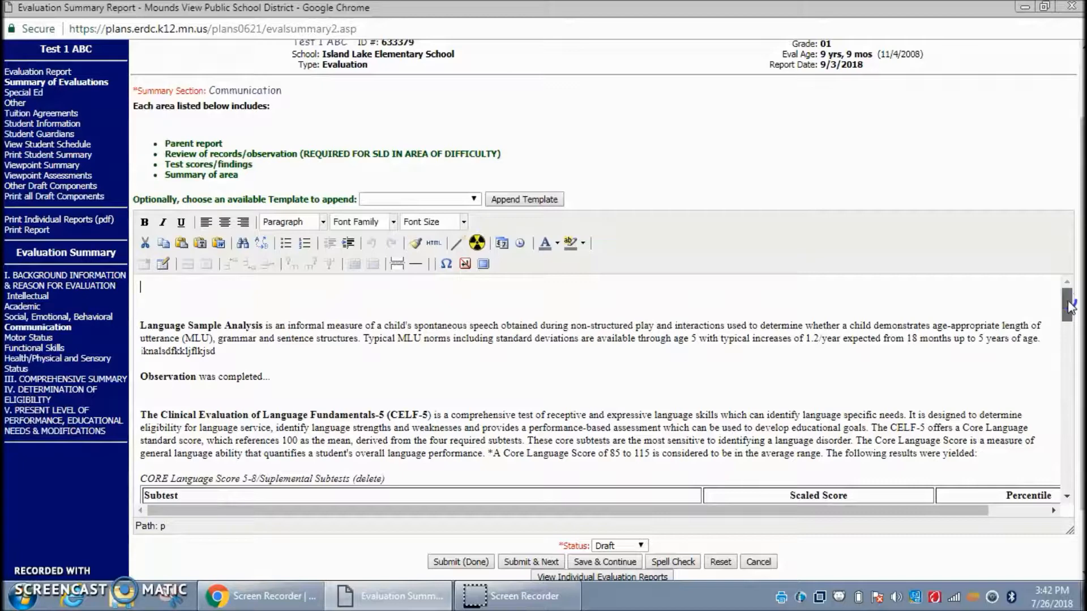
click(144, 309)
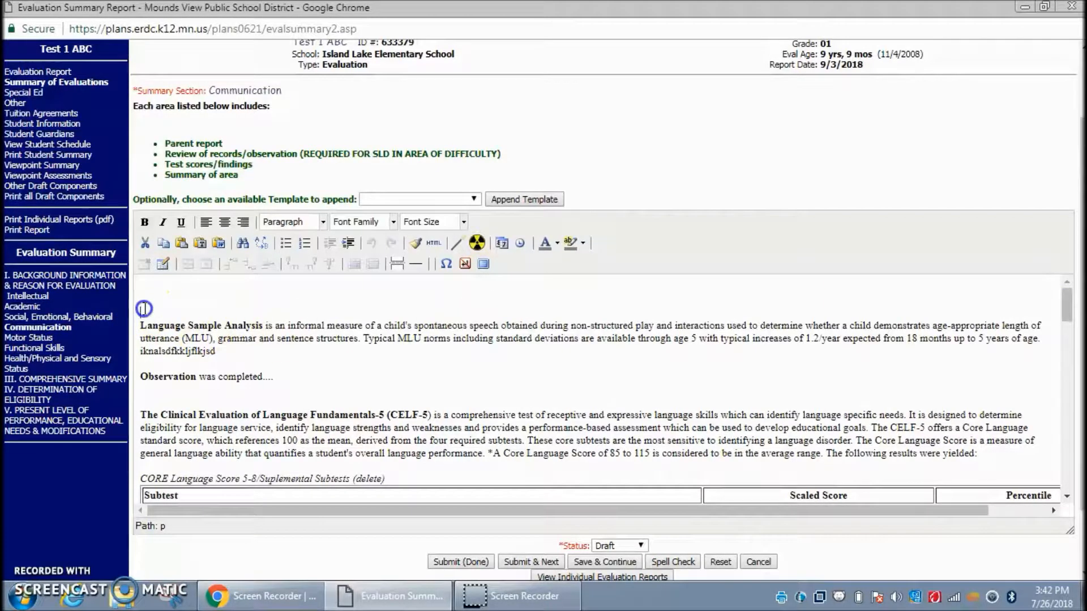
click(36, 74)
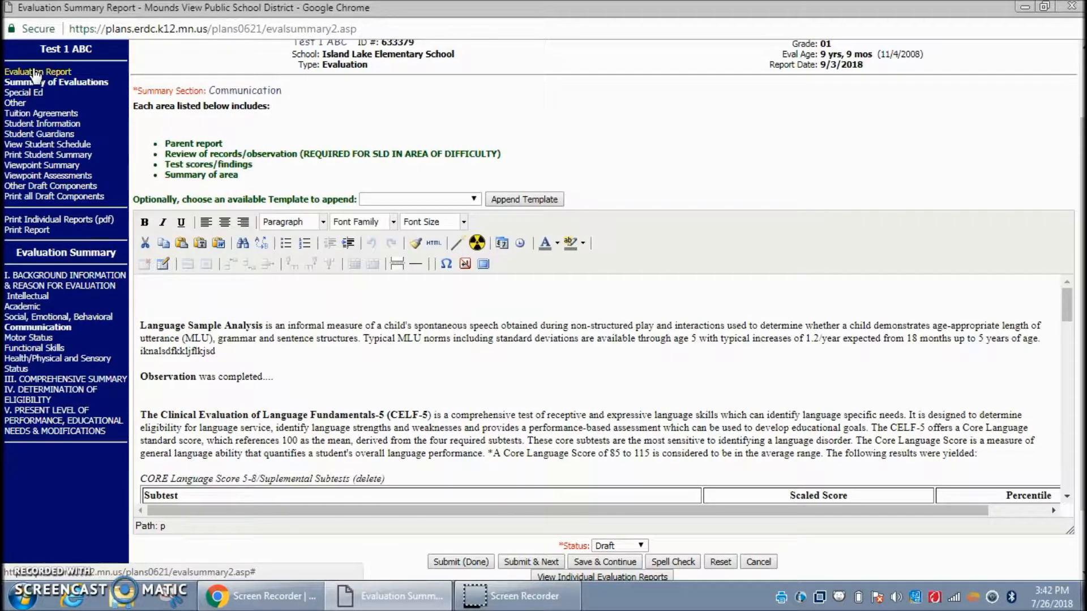
click(35, 134)
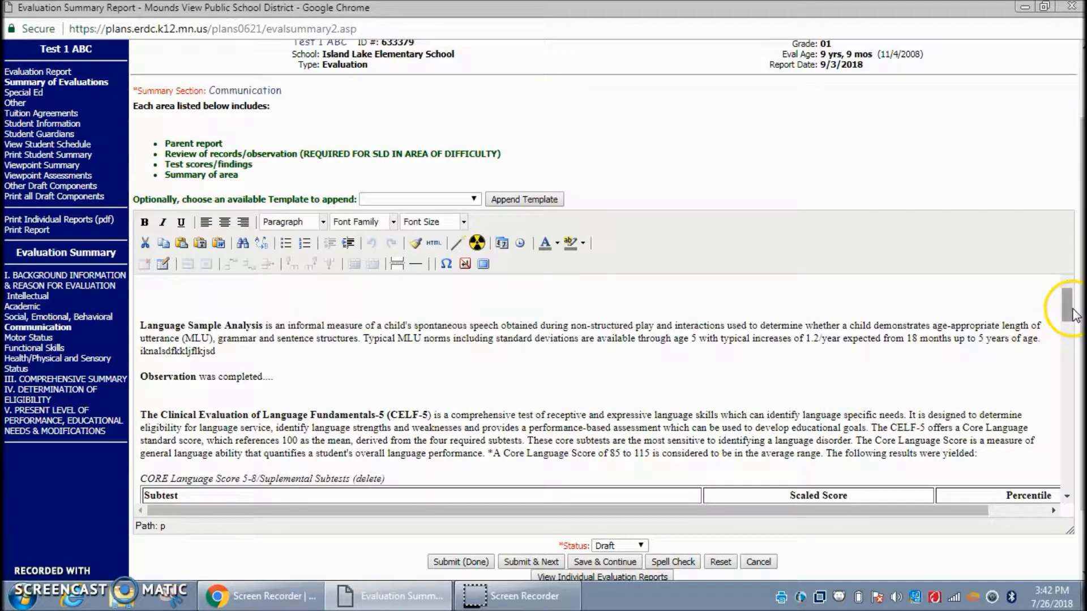
drag(1074, 314, 1067, 289)
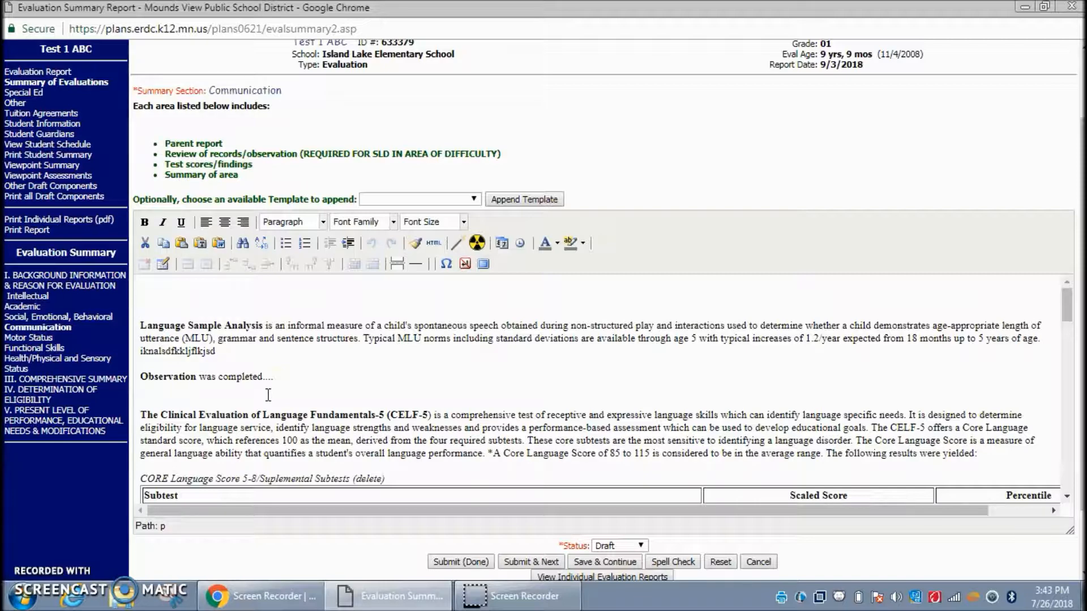
click(234, 321)
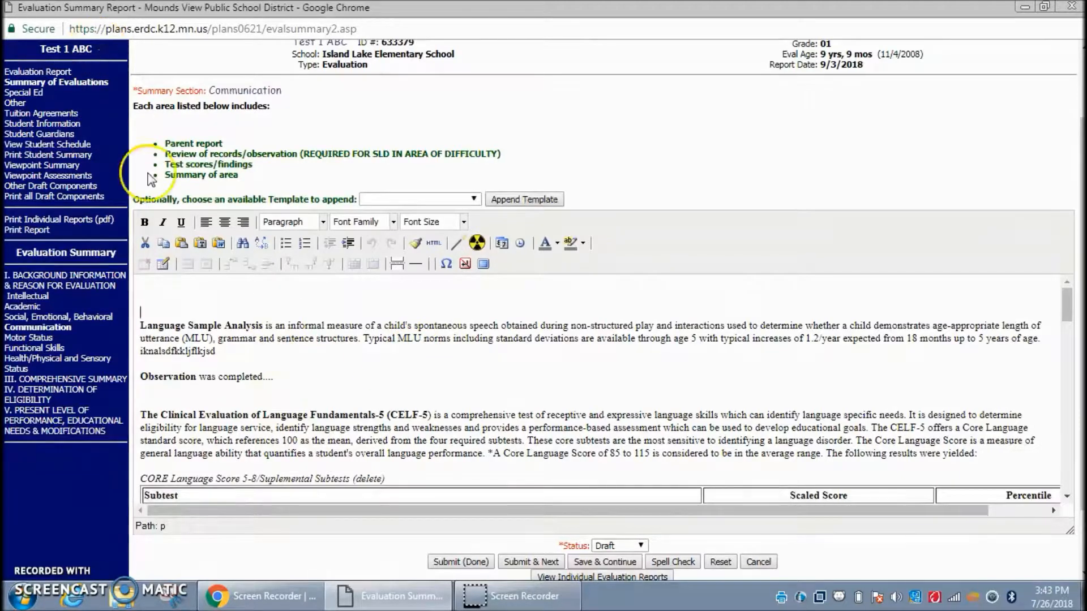
Return to the case list, open the student's special education documents, and open the 9/3/2018 evaluation report for editing
click(54, 71)
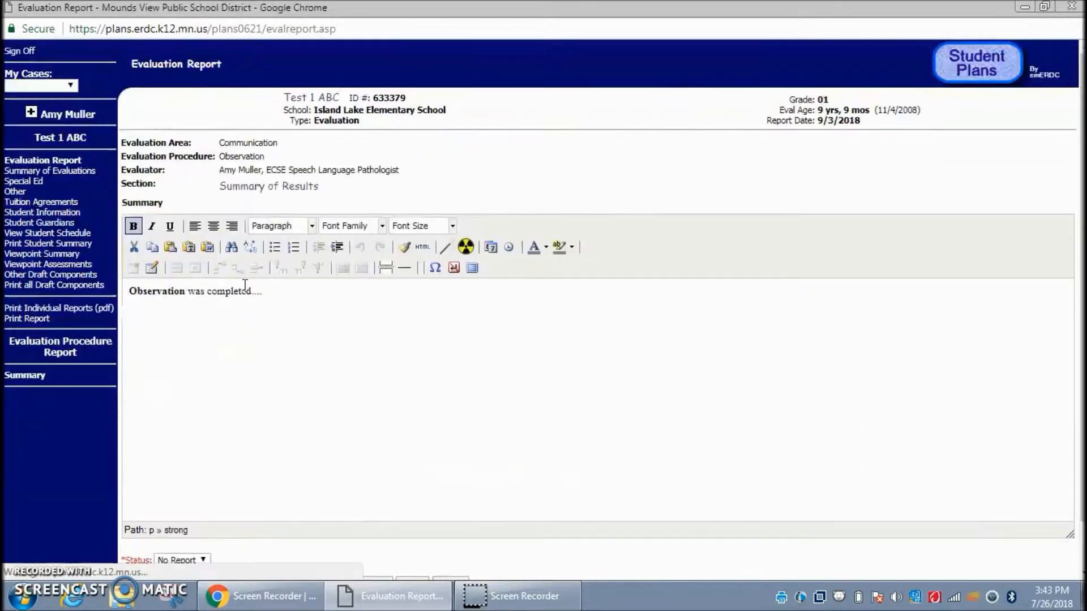
click(31, 111)
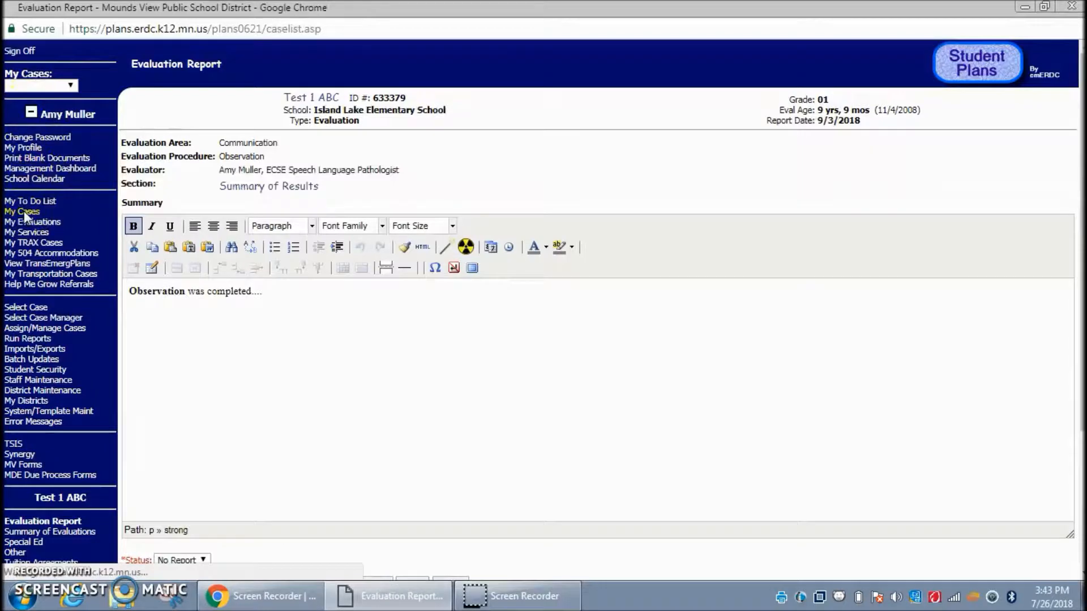
click(24, 211)
click(327, 204)
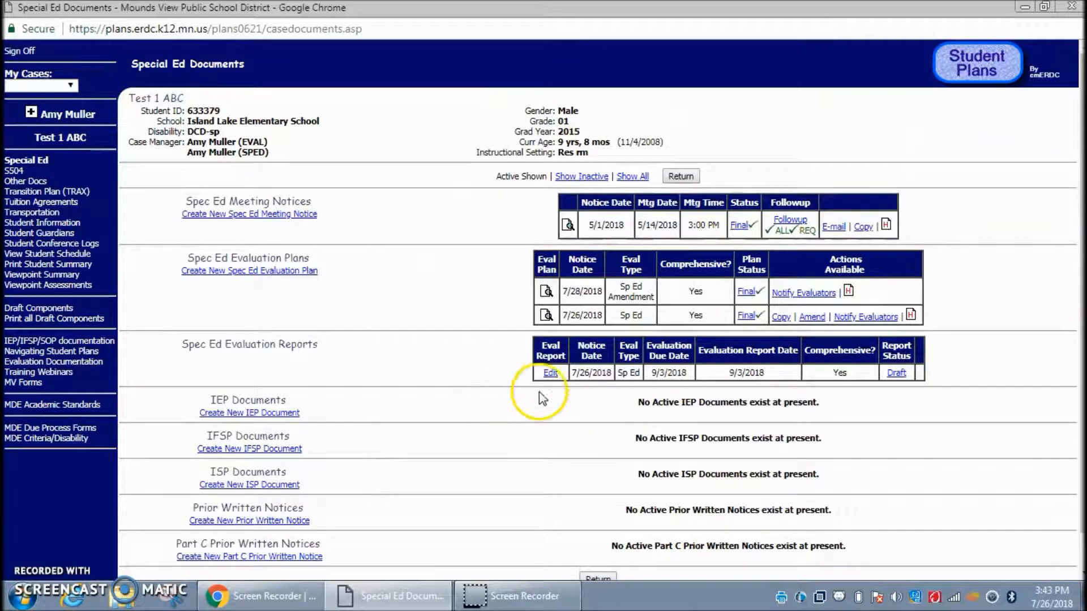
click(550, 372)
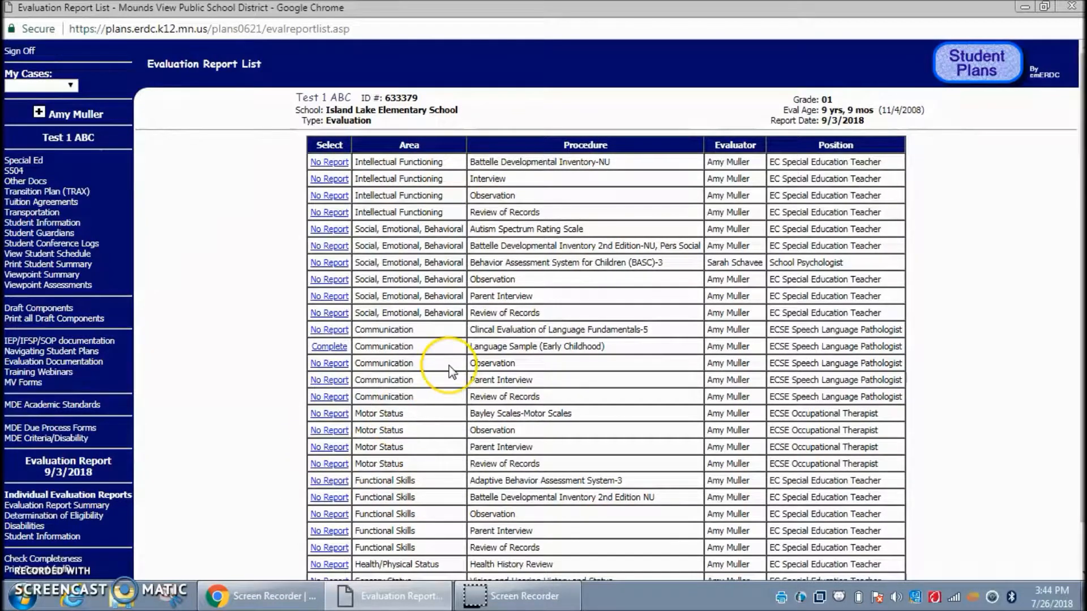
View the Intellectual Functioning report for Battelle Developmental Inventory-NU and open the Evaluation Report Summary outline
click(322, 165)
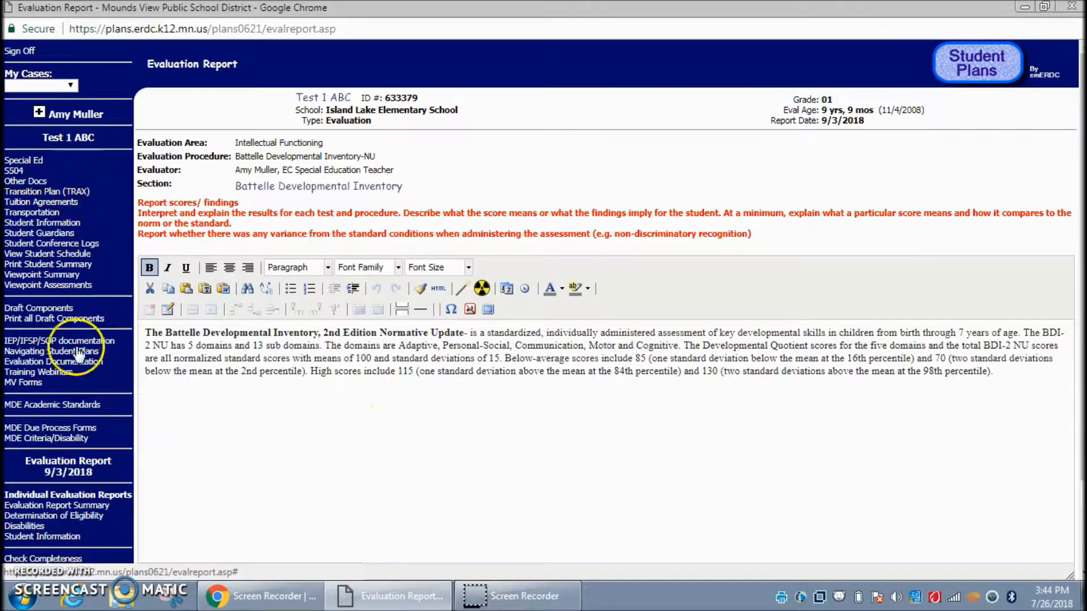
click(59, 495)
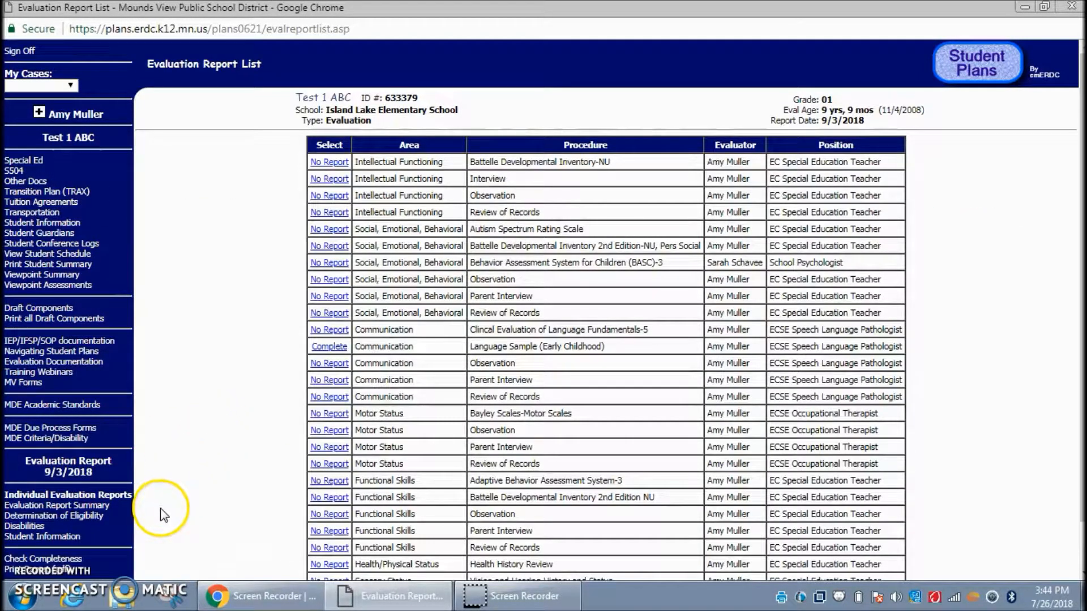
click(96, 510)
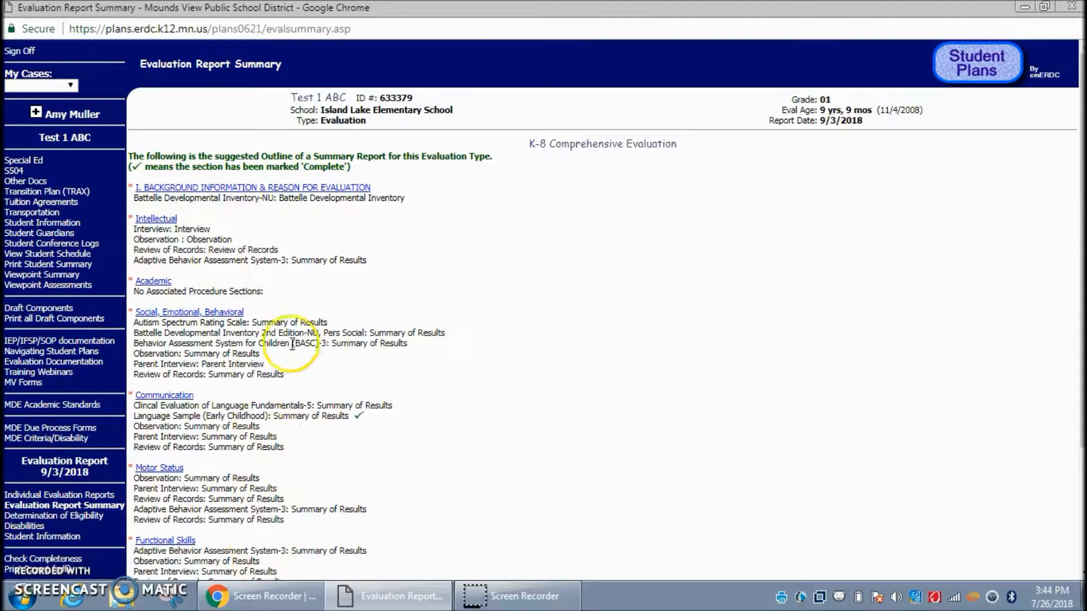
Open the Intellectual section of the summary outline and start appending individual reports to it
click(160, 220)
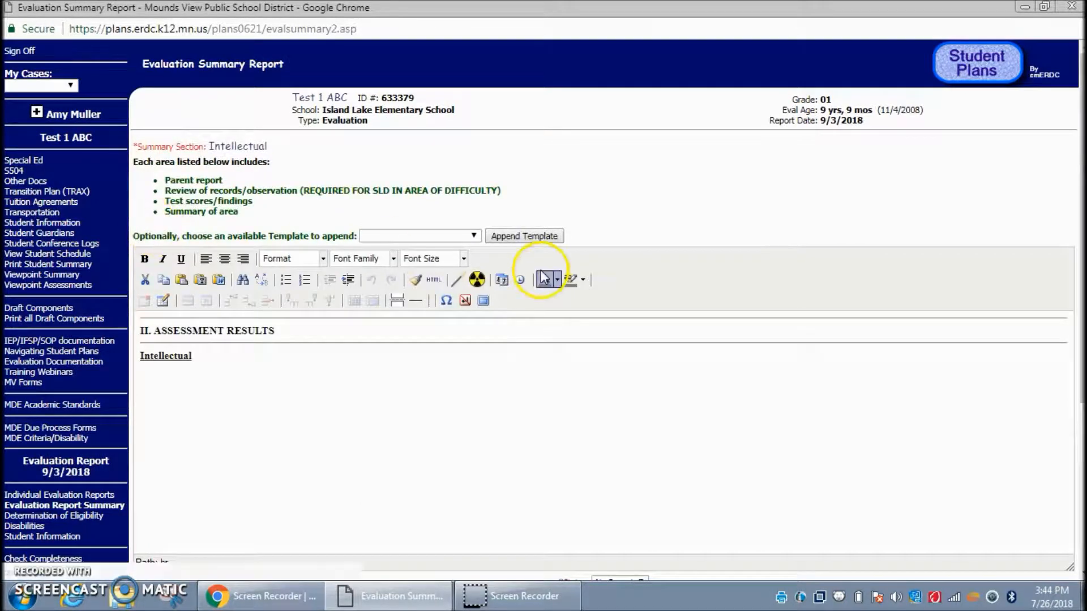
drag(1081, 181, 1079, 301)
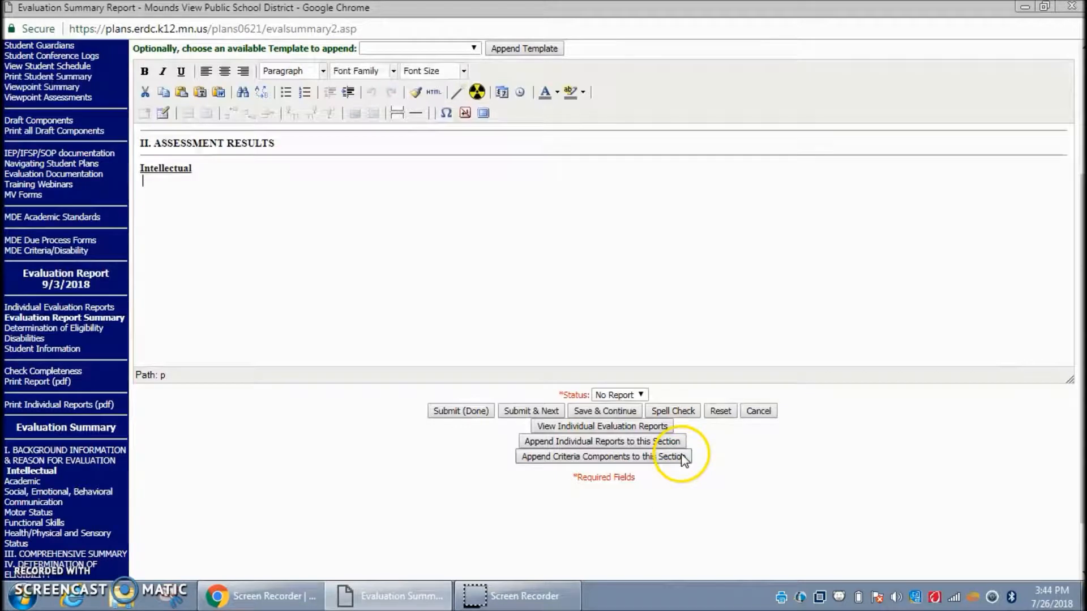
click(652, 445)
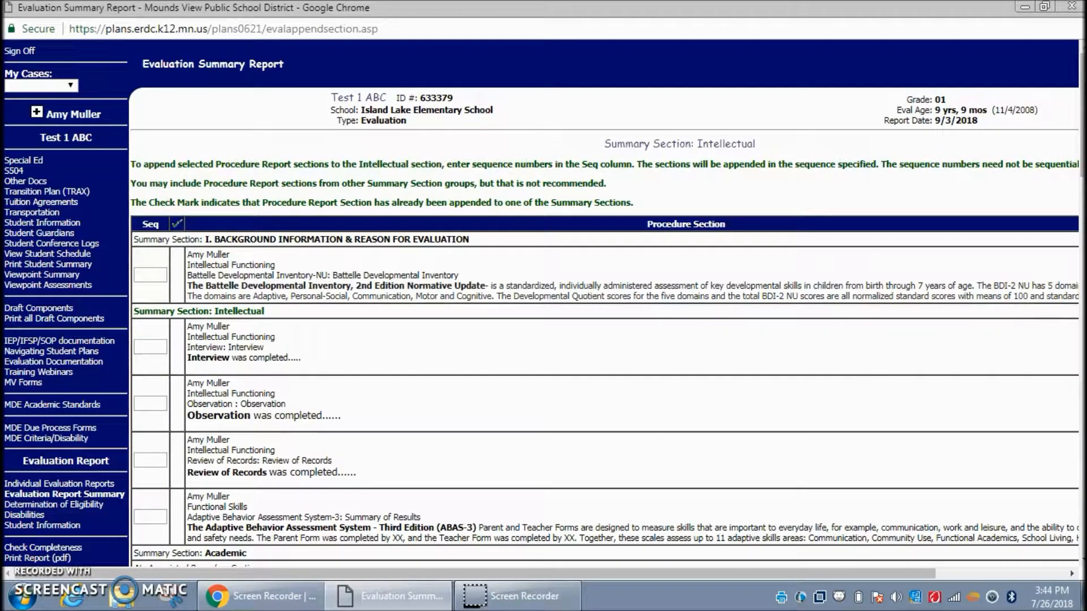
Append reports to the Intellectual section in the sequence Interview 1, Review of Records 2, Observation 3, and background-section Battelle Developmental Inventory-NU 4
drag(1081, 146, 1081, 185)
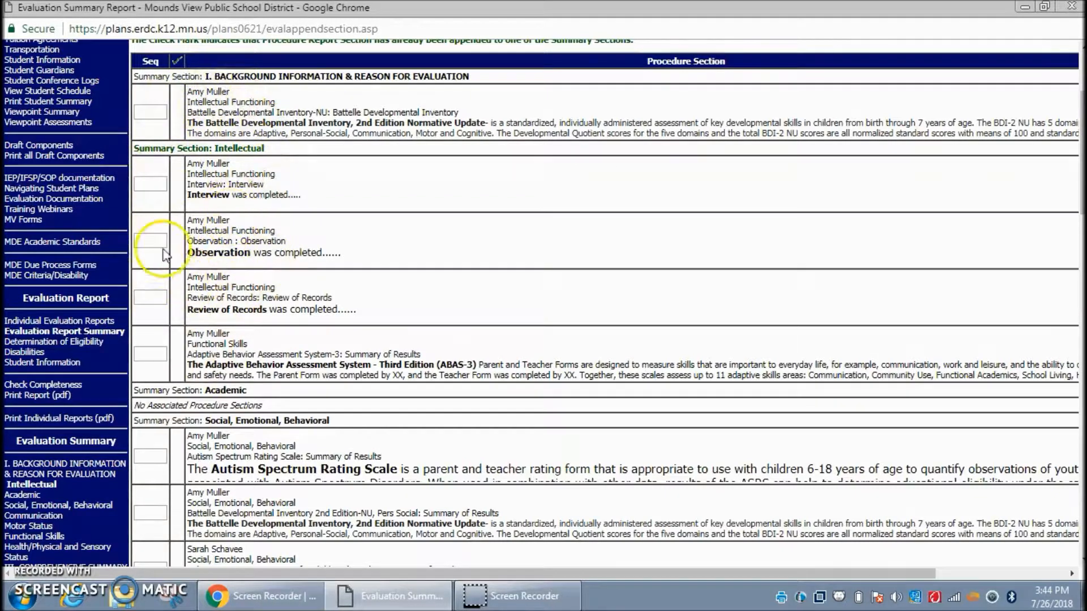
click(159, 183)
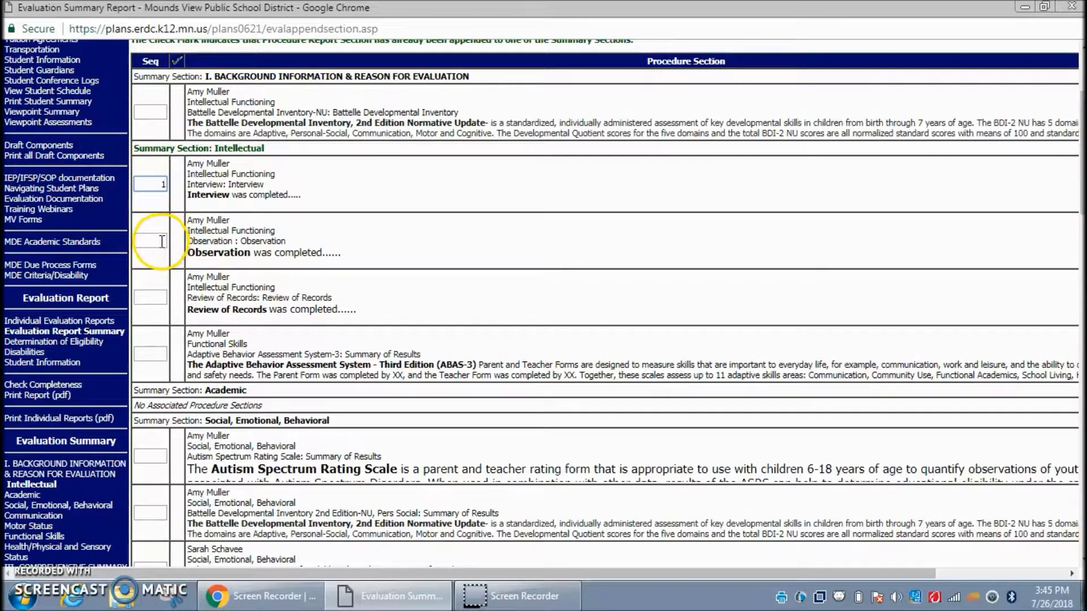
click(161, 297)
text(2)
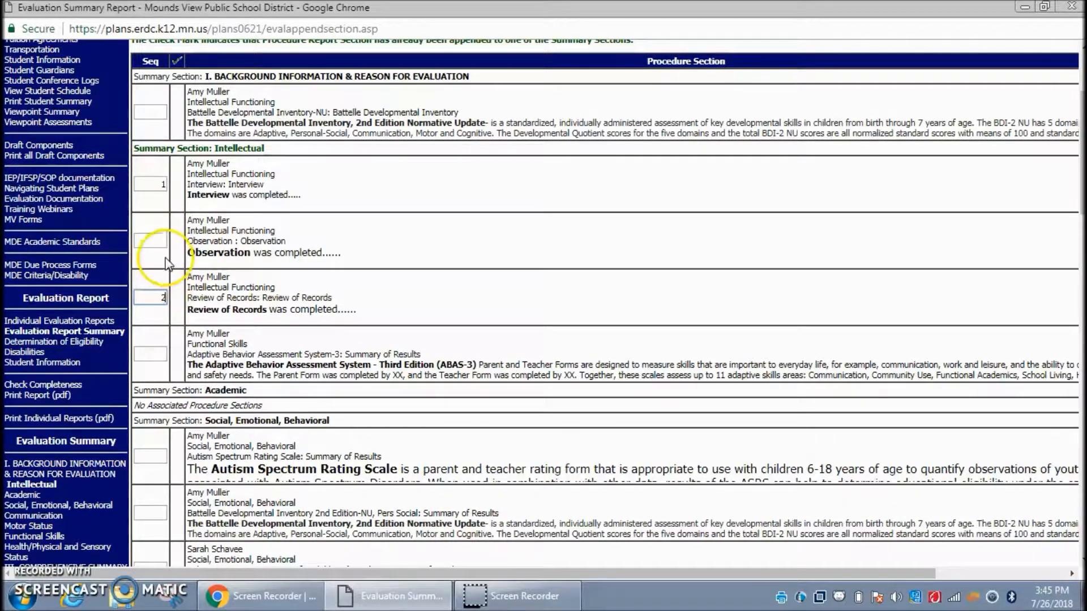
text(3)
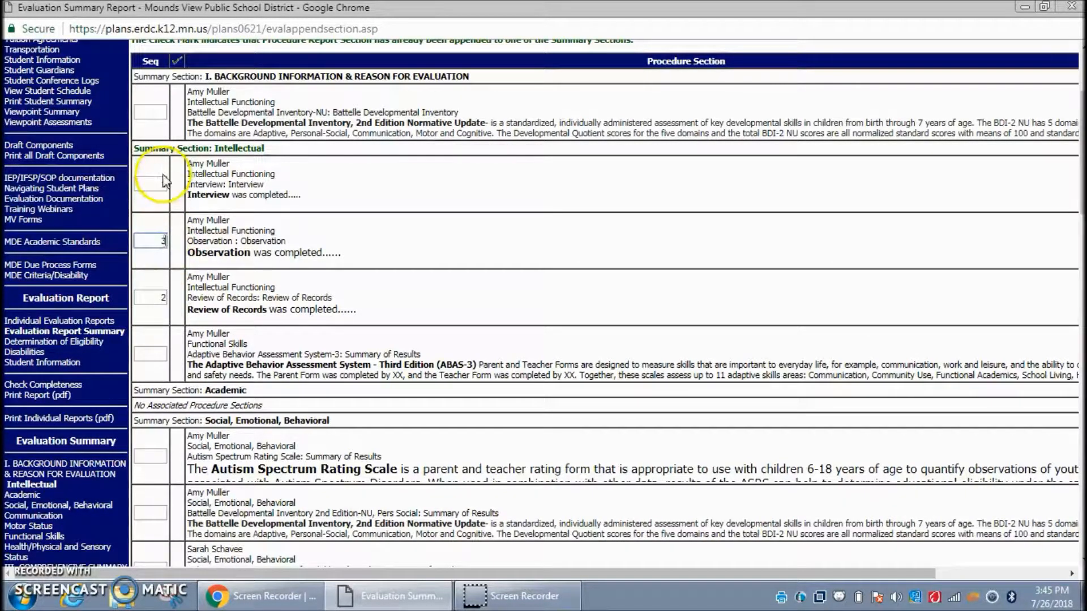
click(161, 112)
text(4)
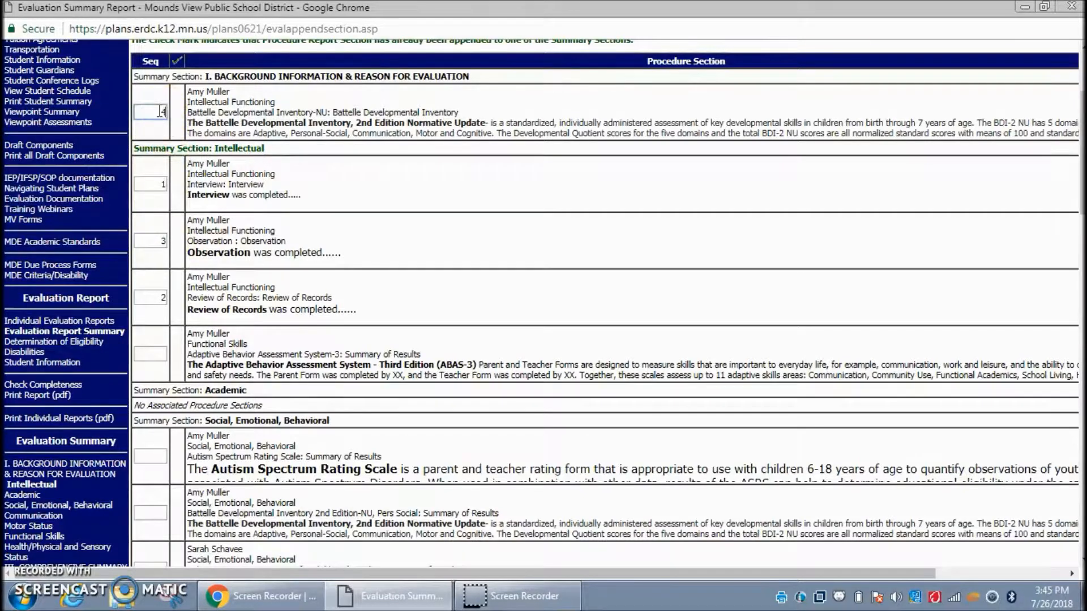
drag(1080, 181, 1080, 530)
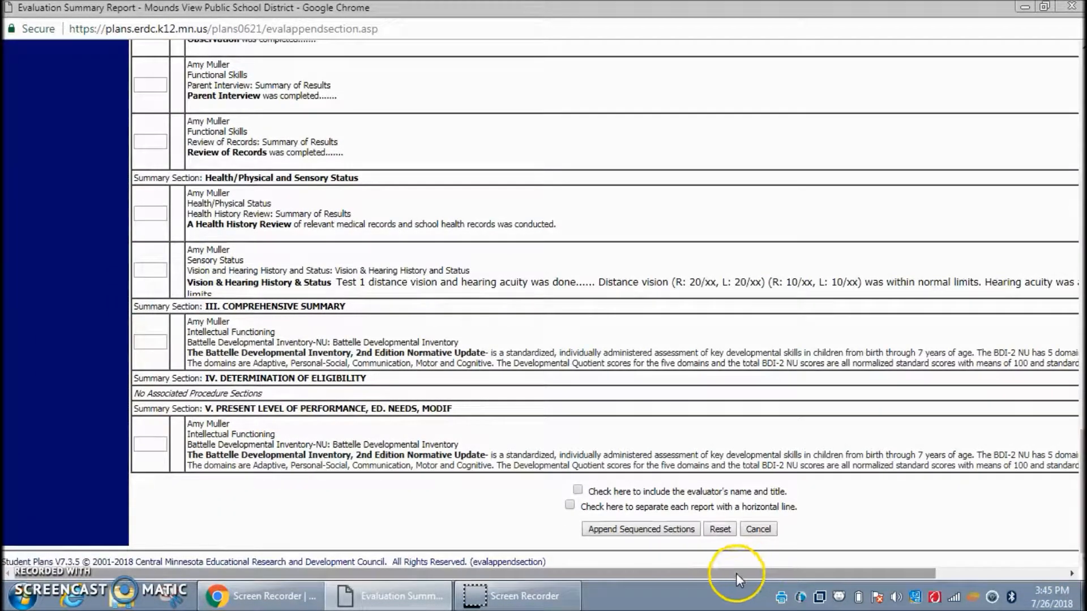
click(629, 532)
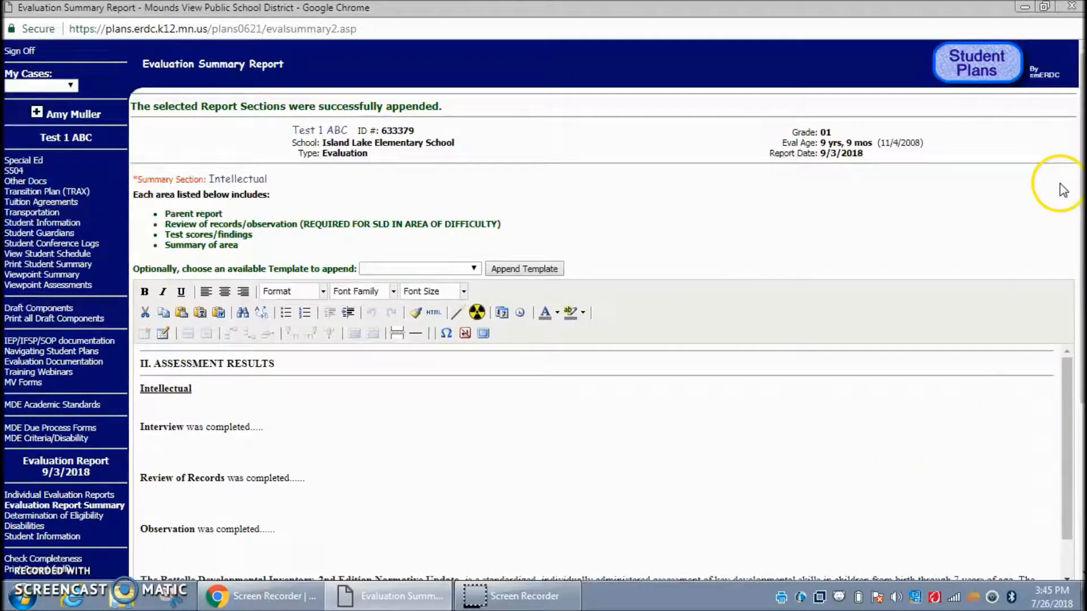
Remove a blank line above the Interview paragraph and complete its sentence with "on 4/5/2018"
scroll(1079, 181, down, 2)
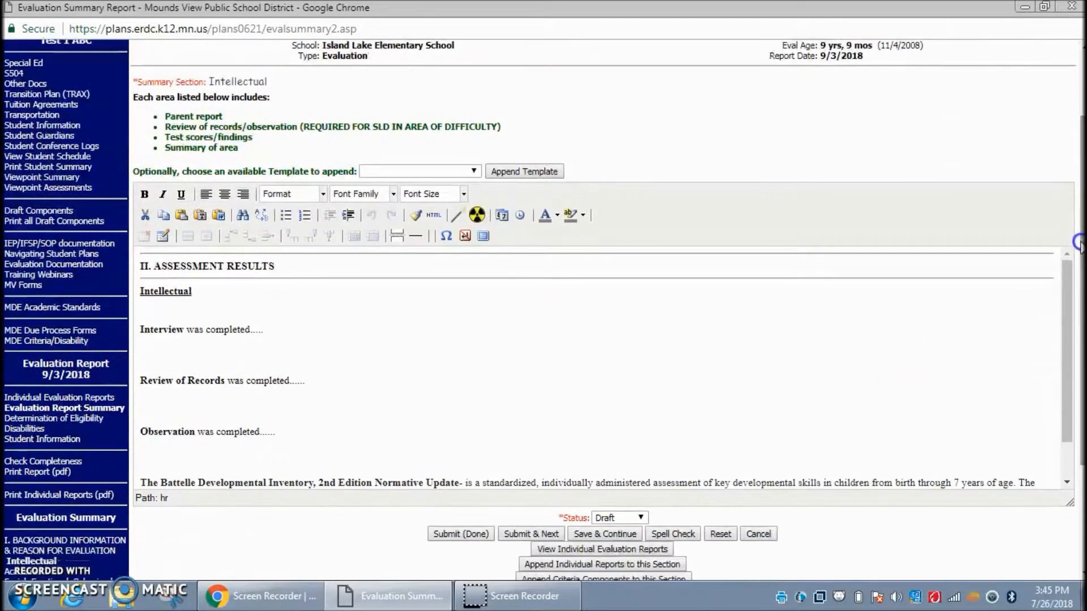
drag(1064, 284, 1071, 258)
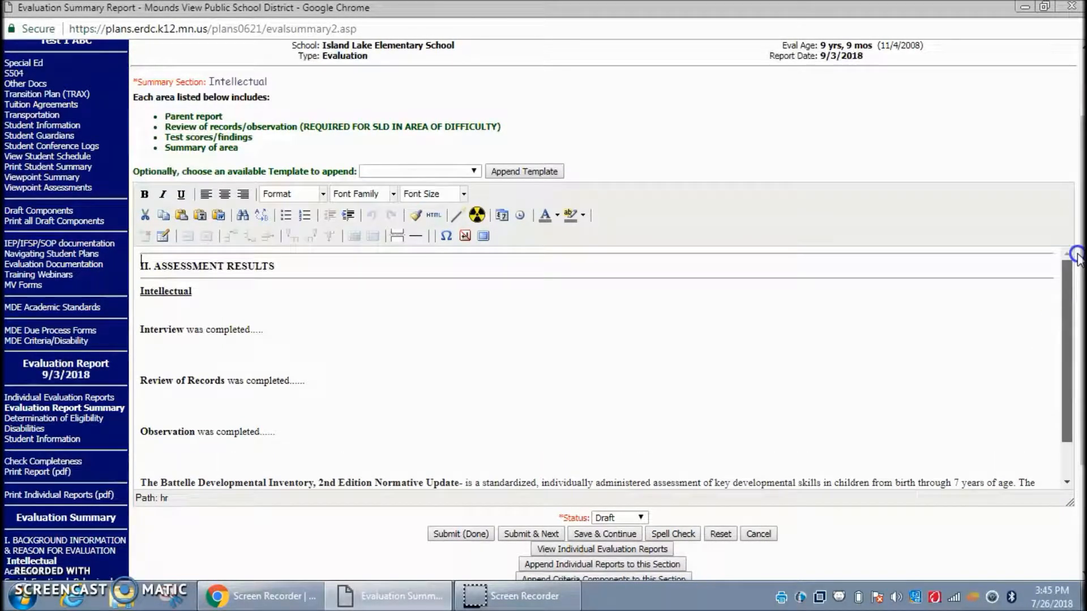
click(167, 319)
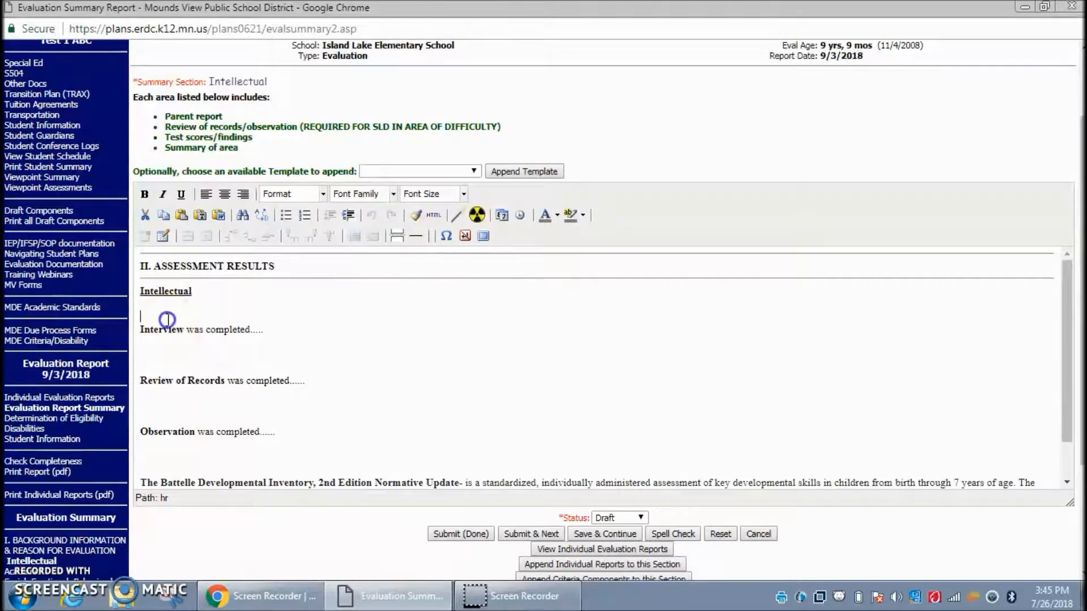
key(BackSpace)
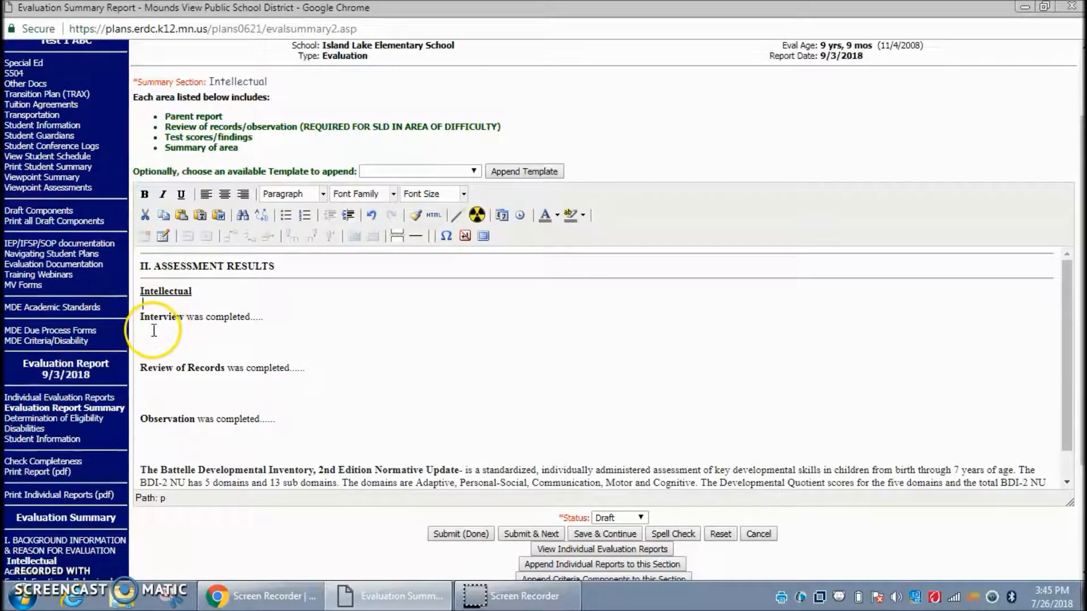
click(151, 330)
click(268, 317)
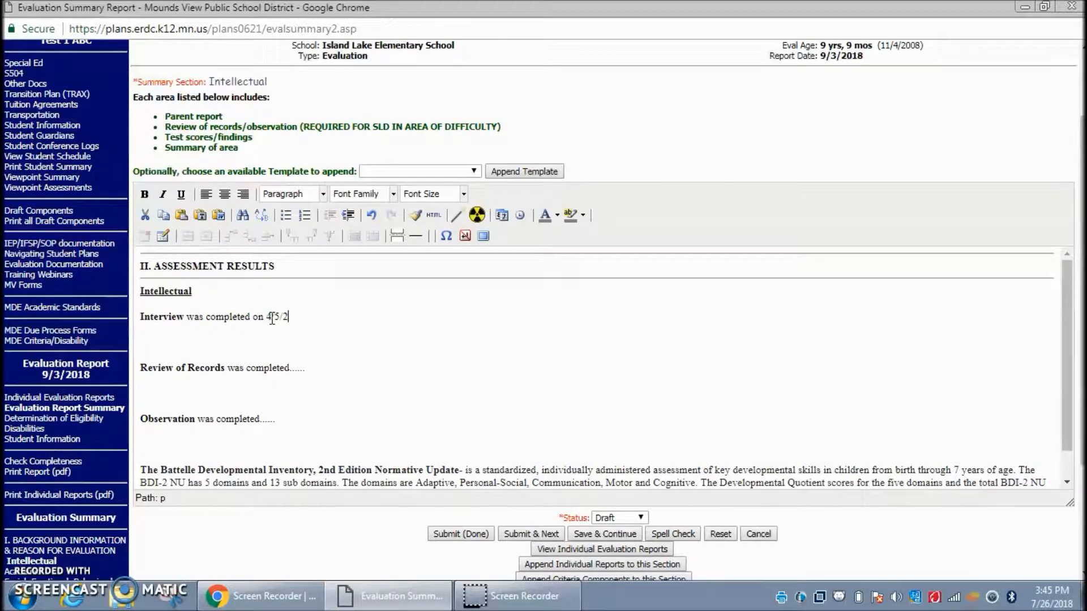
Complete the Review of Records sentence with "ksljflskjfks" and the Observation sentence with "ahdlkjkljsdf", removing extra blank lines below Observation
click(339, 371)
click(281, 424)
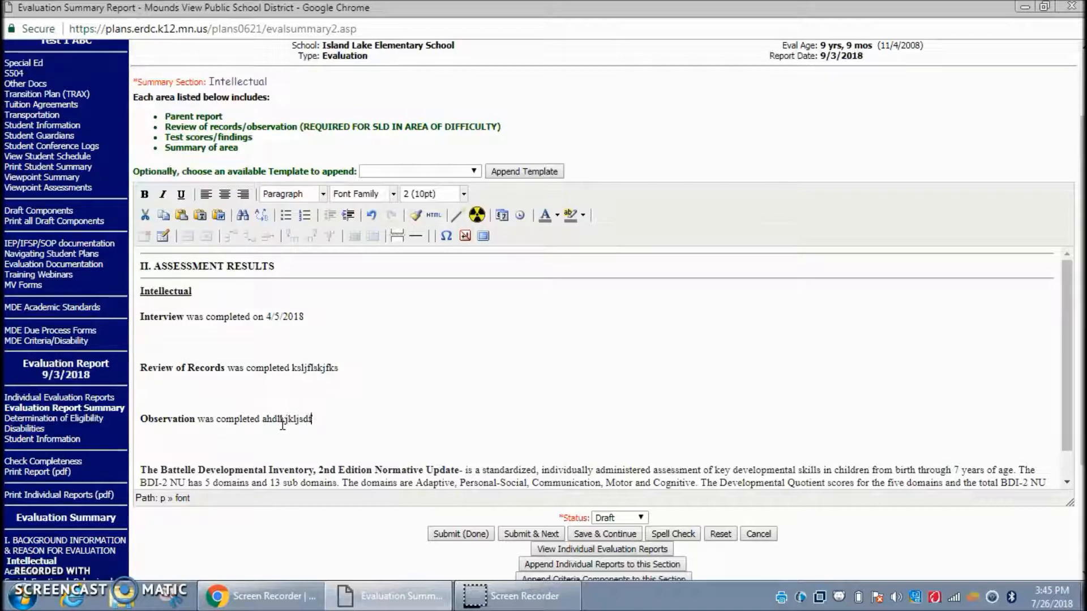
click(274, 450)
key(BackSpace)
key(BackSpace)
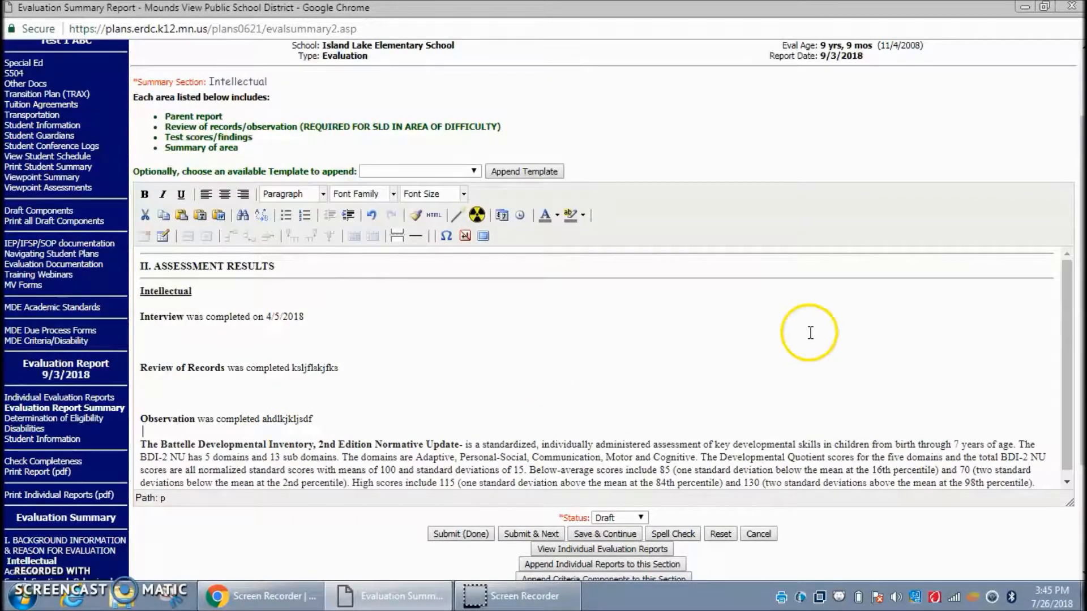
Add the paragraph "kjiojifkejioijeiojfioe" below the Battelle Developmental Inventory text and save the Intellectual section, keeping it open
drag(1062, 348, 1064, 403)
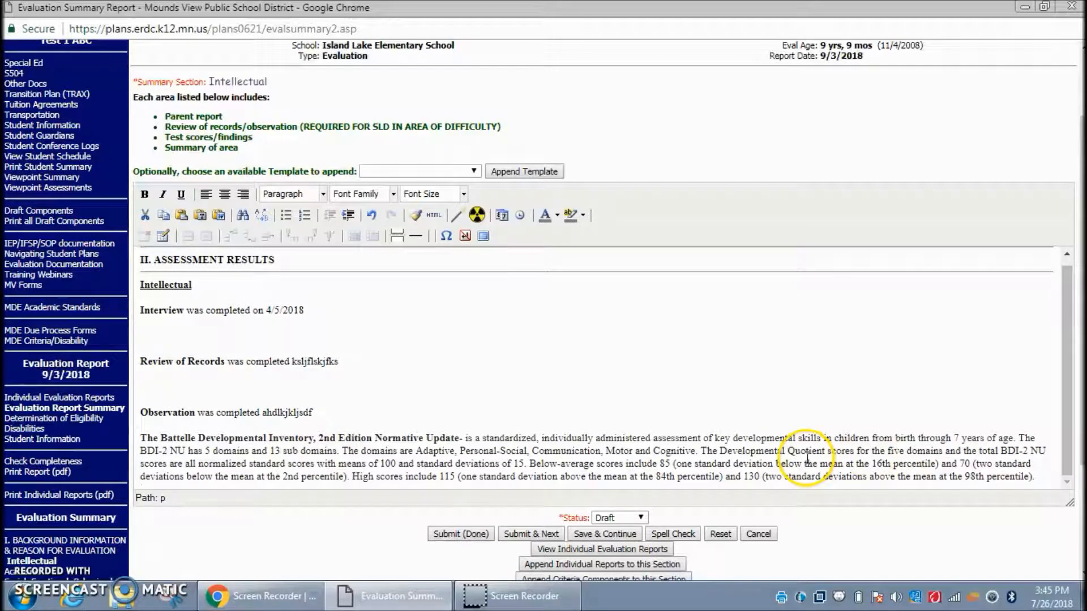
click(1048, 478)
key(Return)
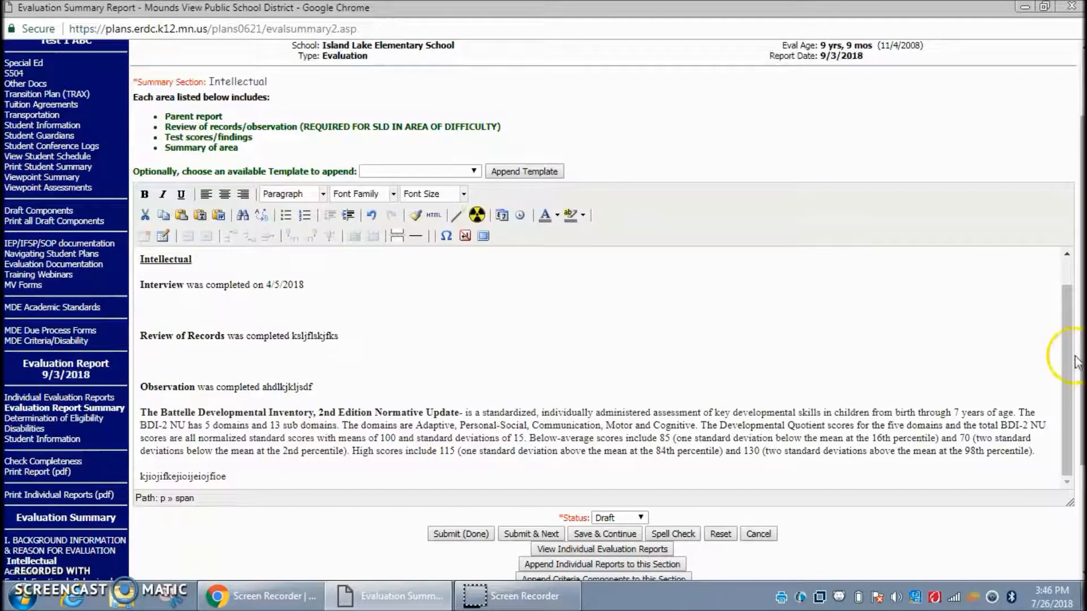
drag(1068, 352, 1072, 315)
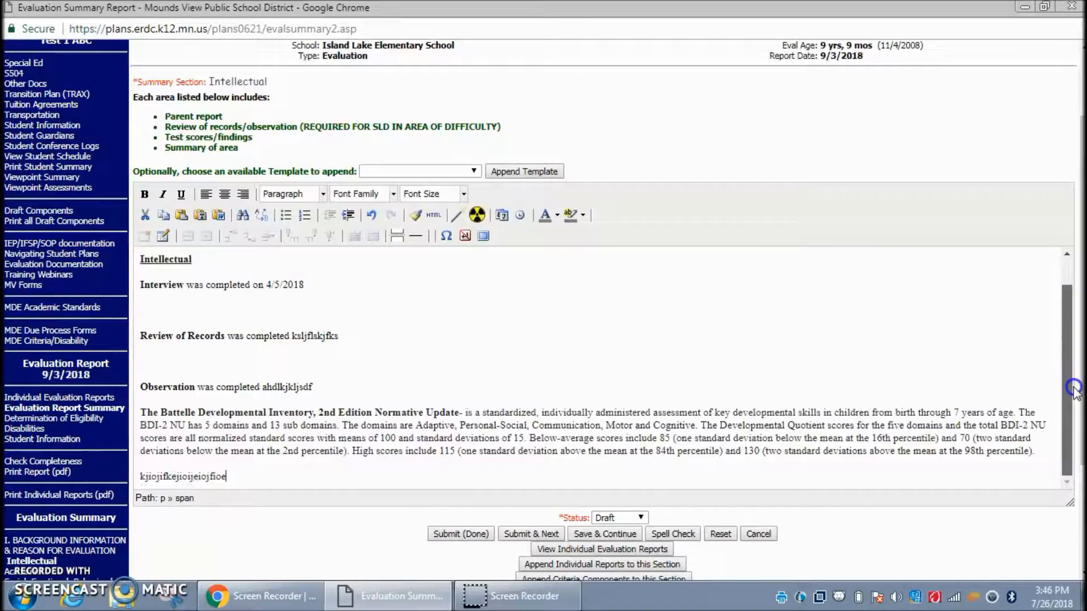
click(620, 535)
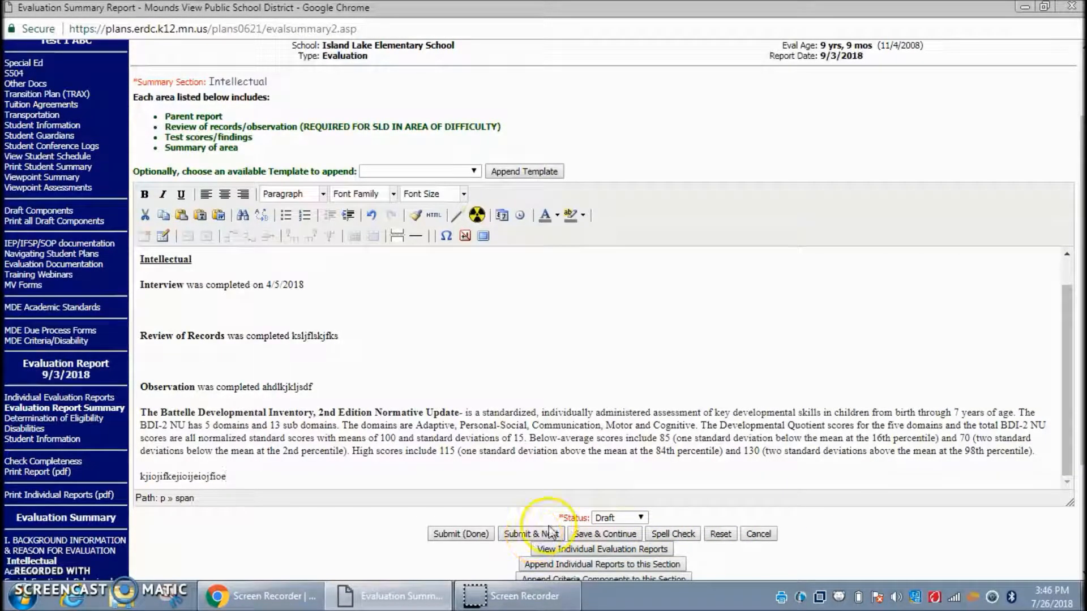
click(1068, 355)
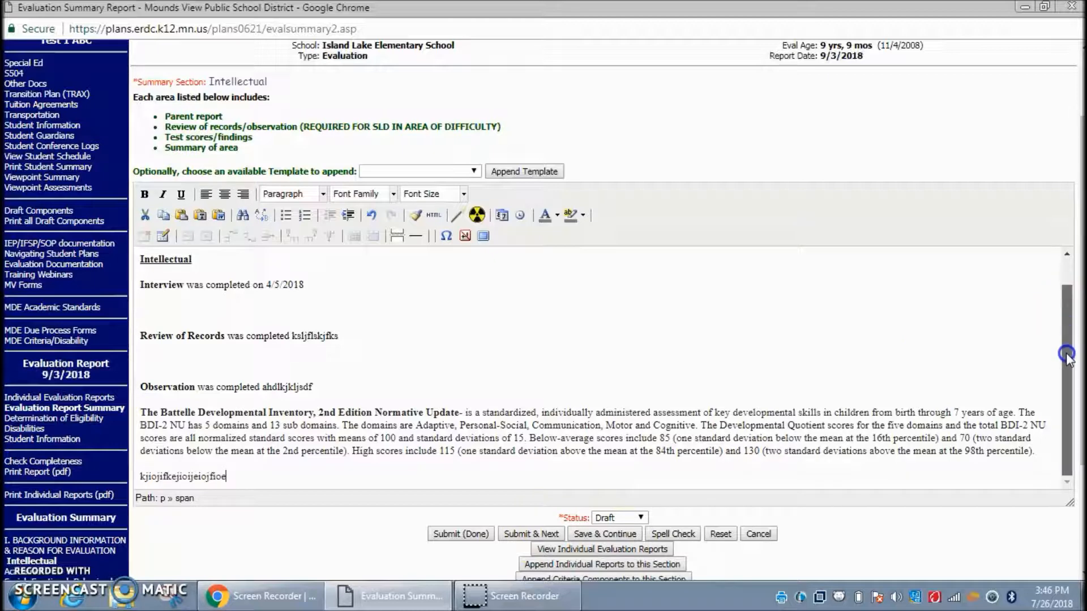
scroll(352, 474, down, 1)
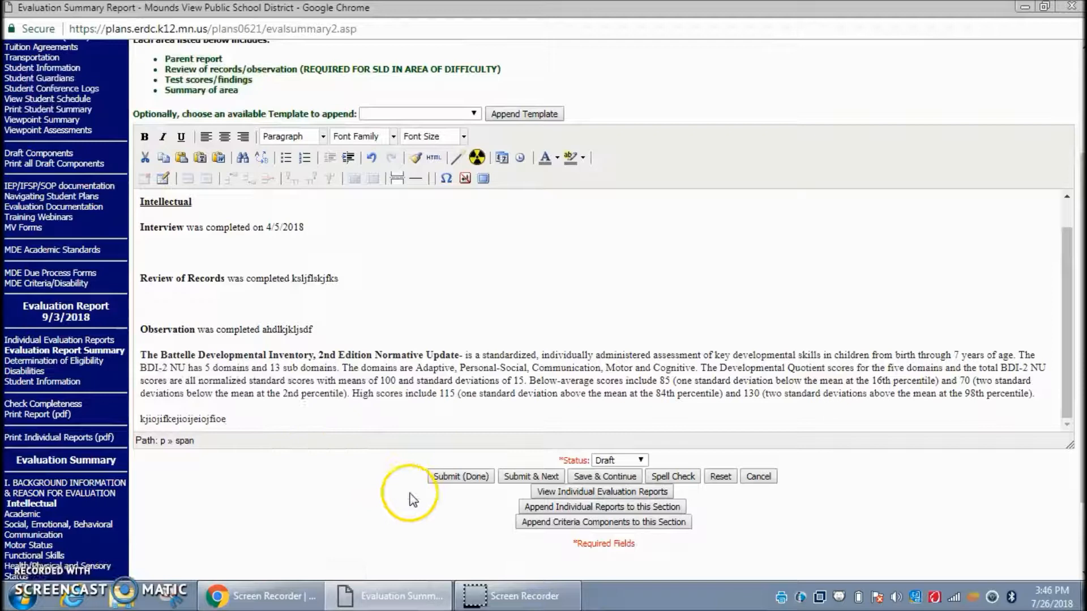
click(612, 478)
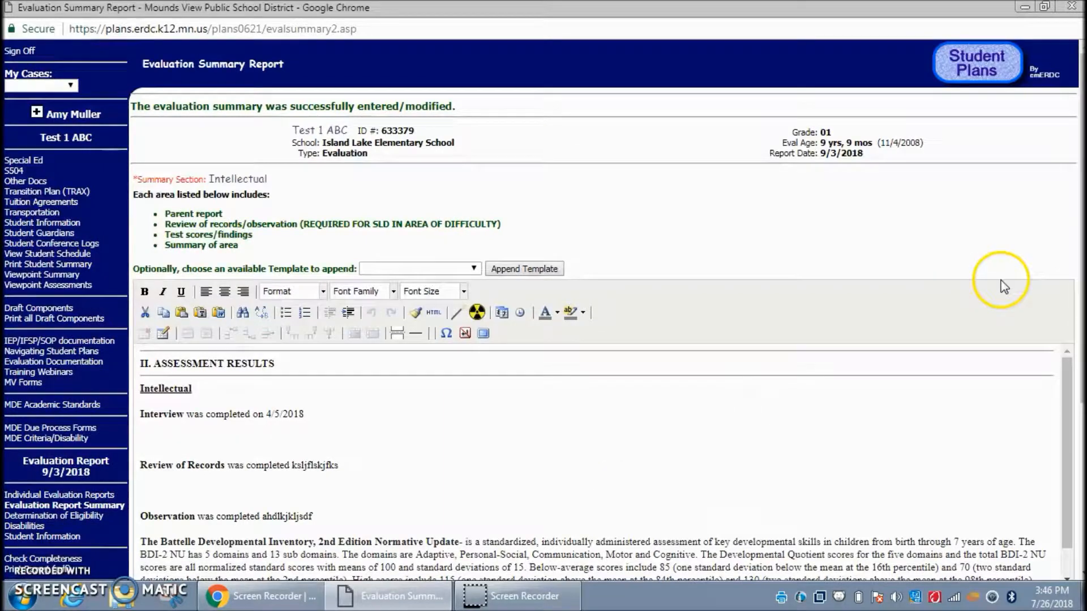
Spell-check the Intellectual section, ignoring all occurrences of each flagged word, and save the section while keeping it open
scroll(974, 399, down, 4)
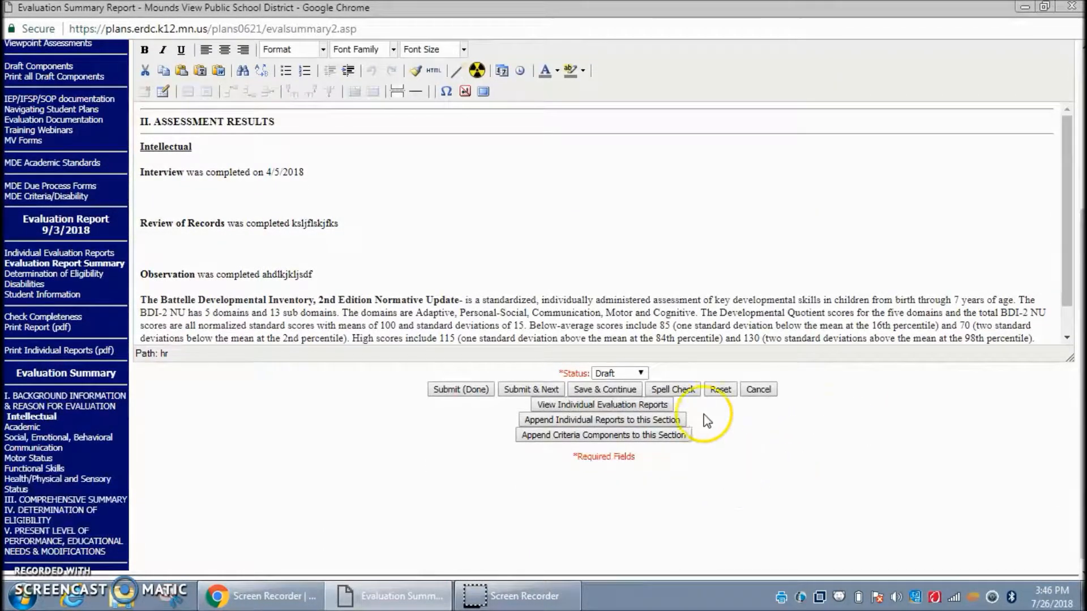
click(683, 390)
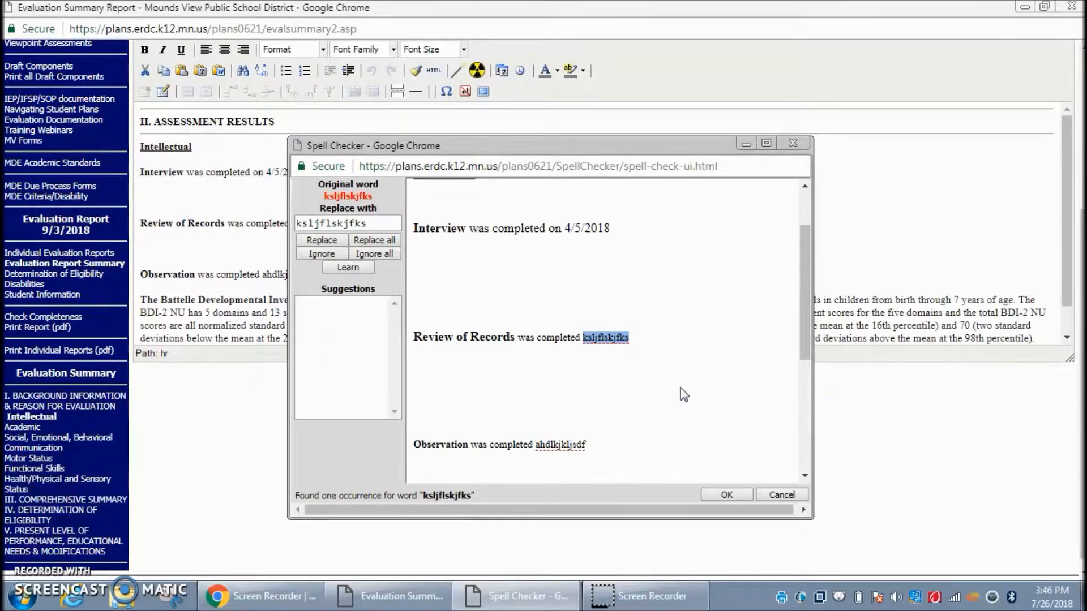
click(378, 254)
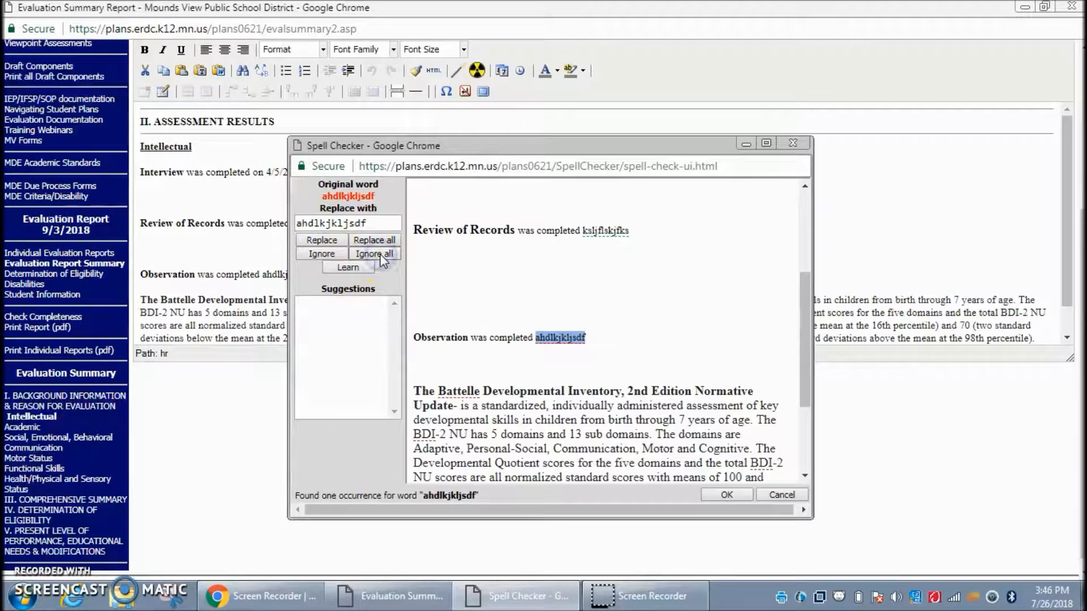
click(380, 254)
click(379, 254)
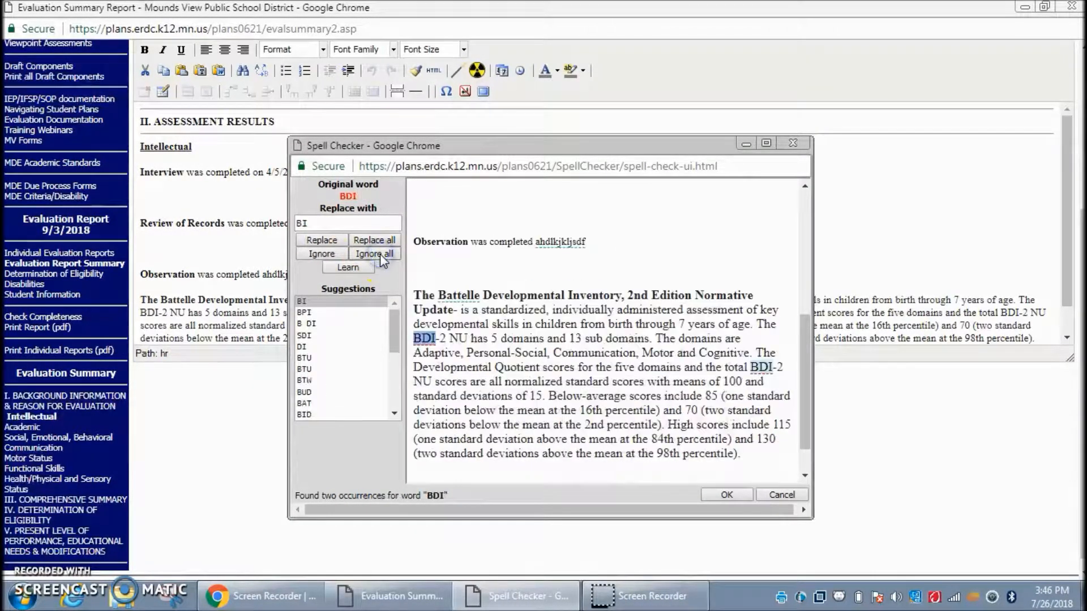
click(380, 254)
click(379, 254)
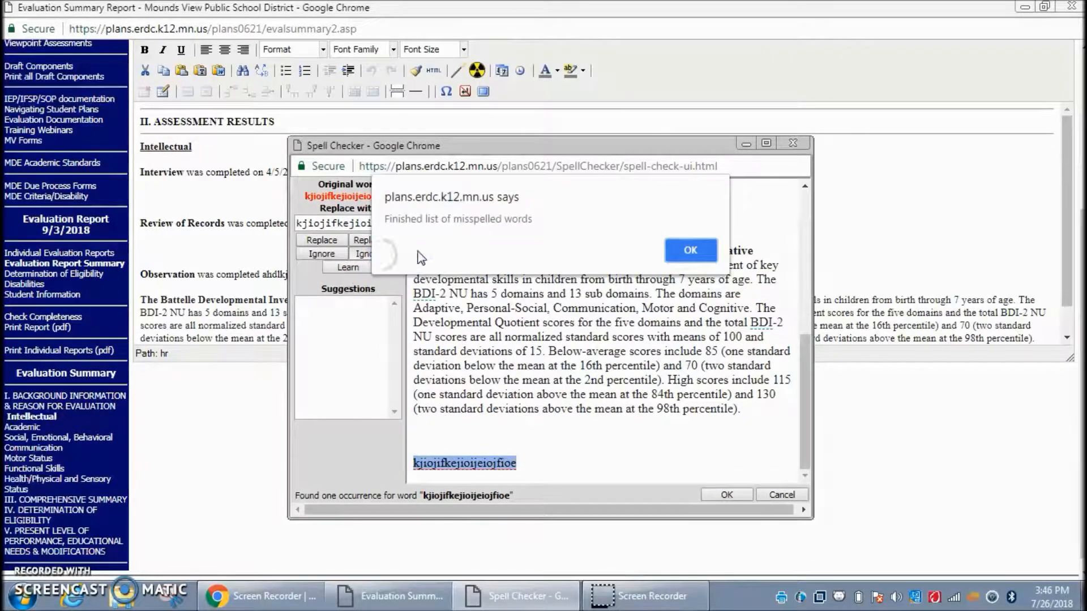
click(702, 259)
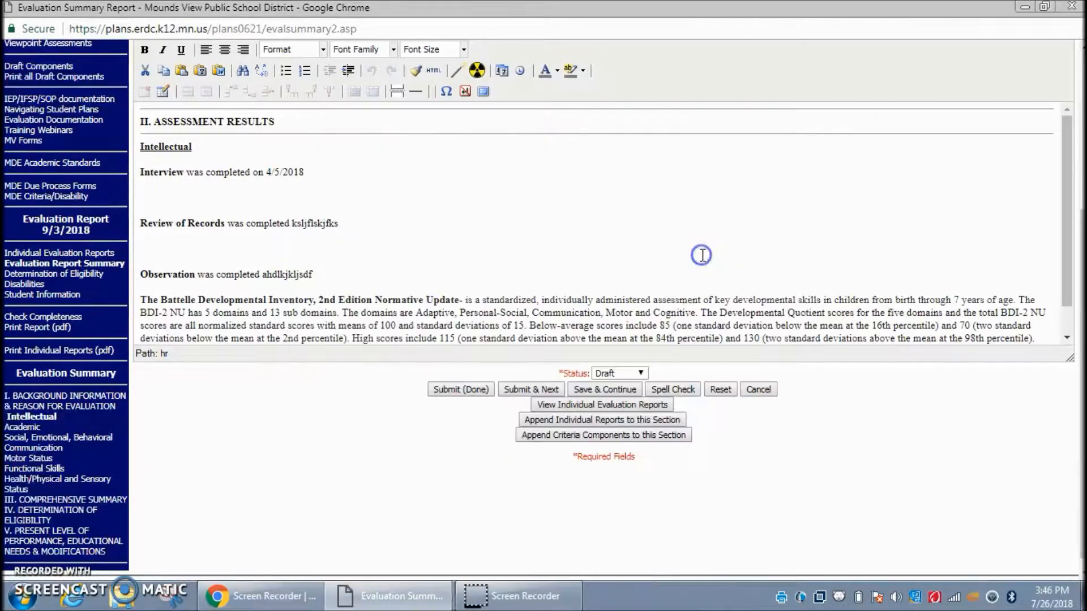
click(614, 390)
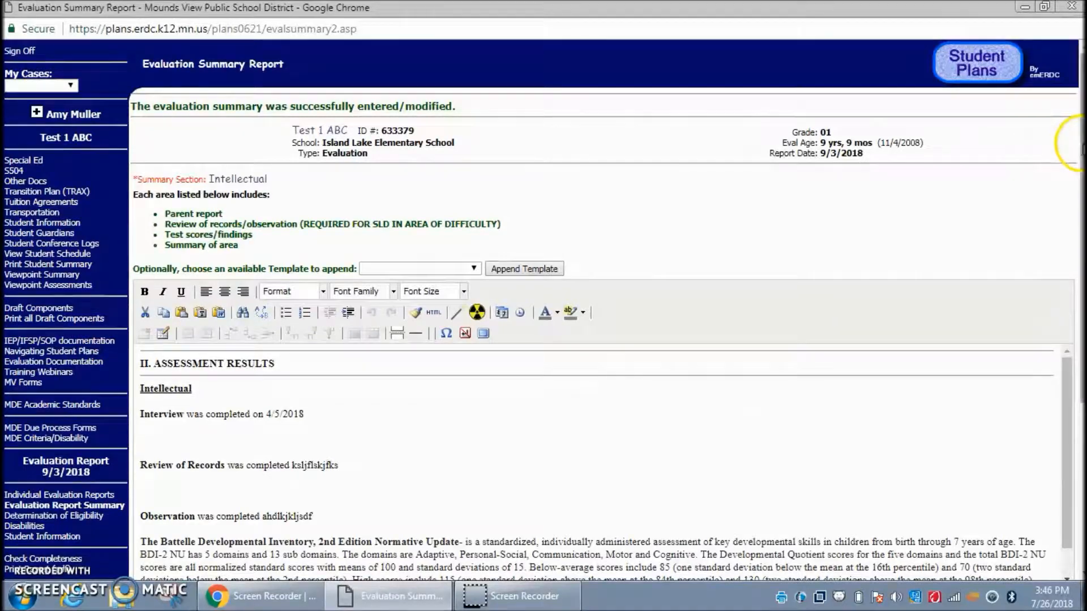
Open the Academic section's list of individual reports, examine the available procedure sections, and leave without appending any
drag(1079, 166, 1067, 321)
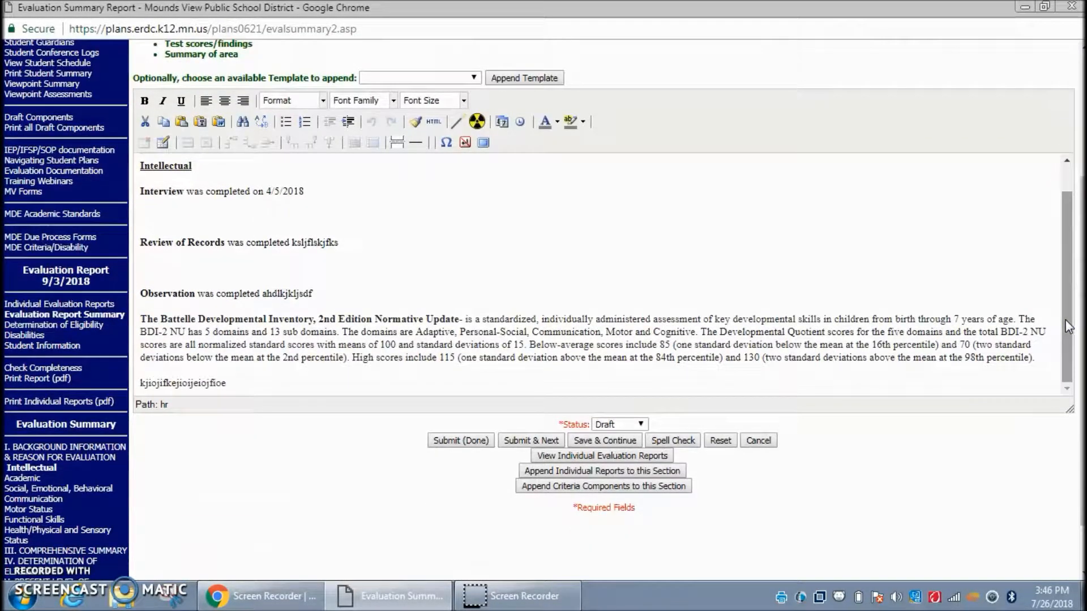
drag(1072, 328, 1073, 277)
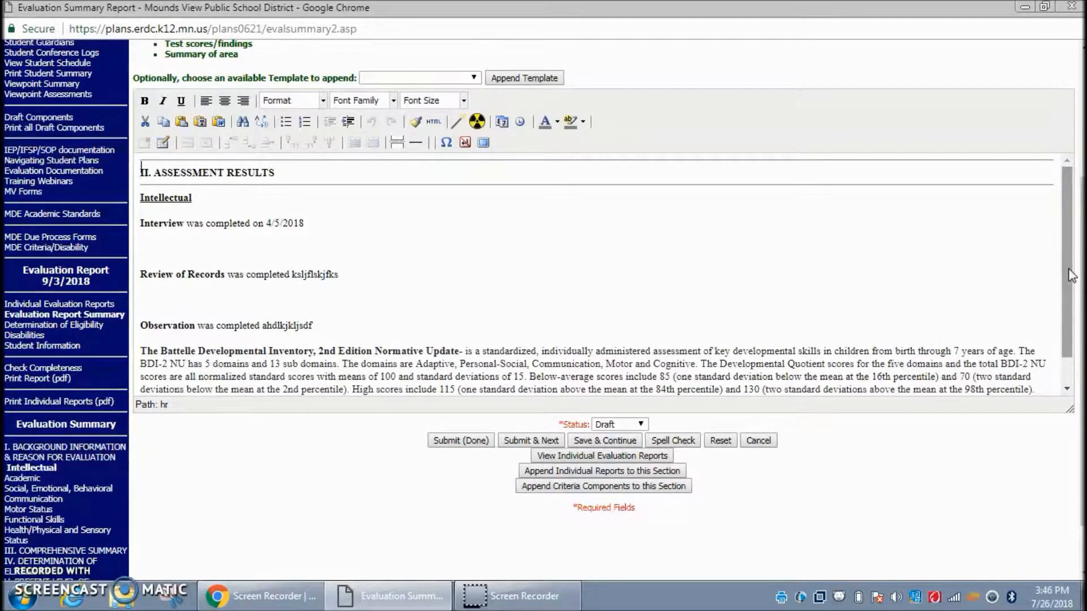
drag(1069, 272, 1070, 300)
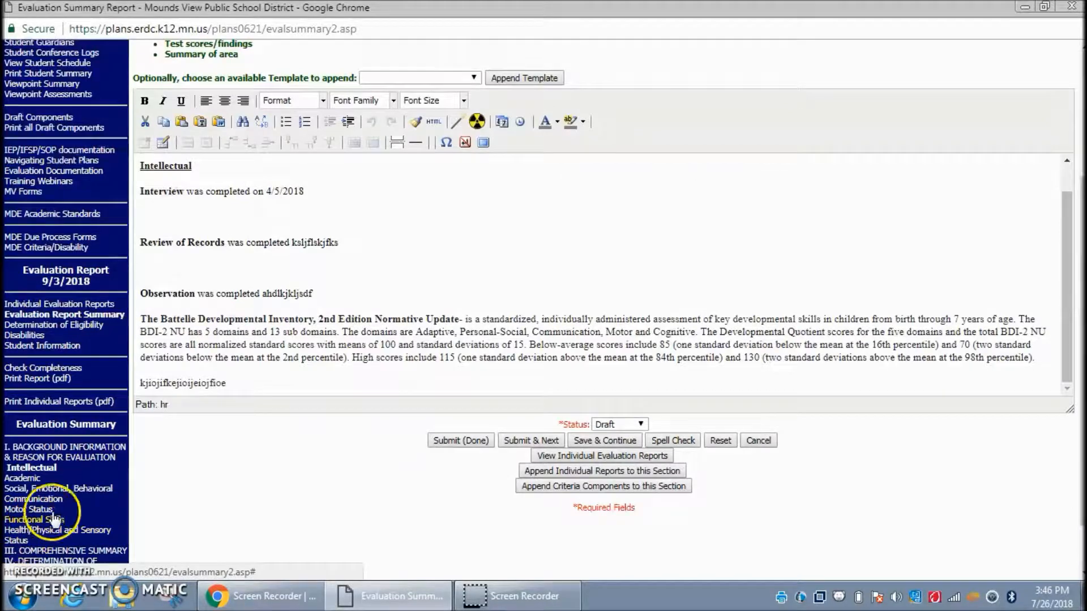
click(34, 481)
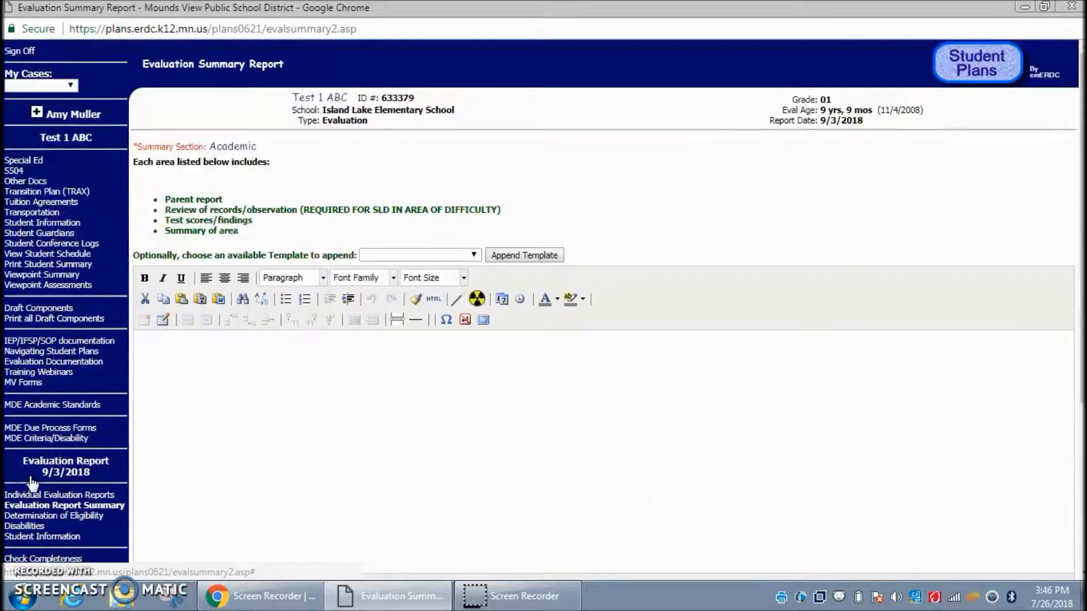
drag(1080, 107, 1078, 191)
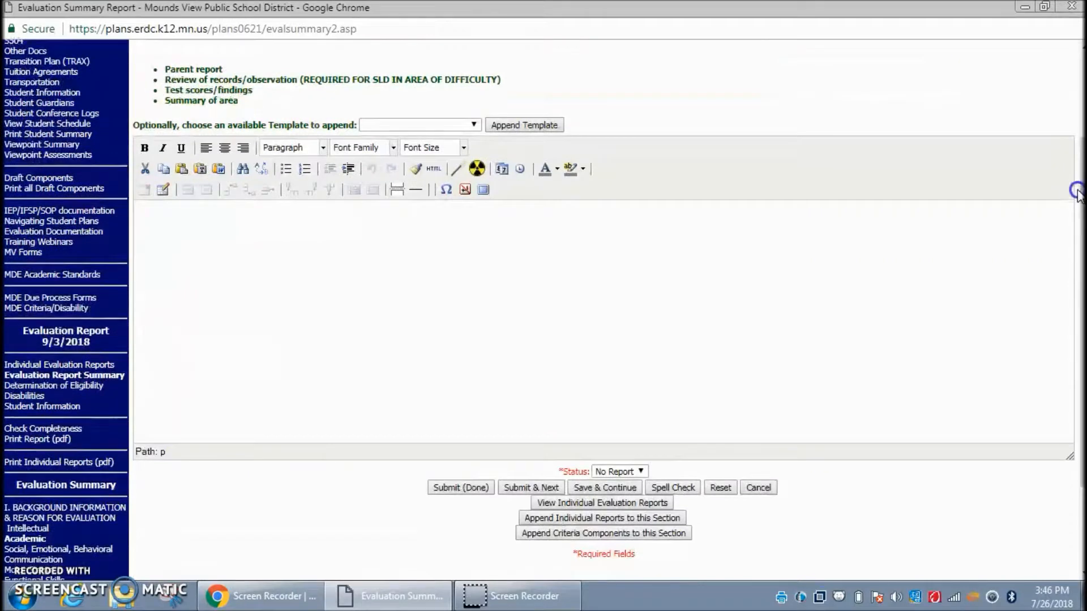
click(625, 519)
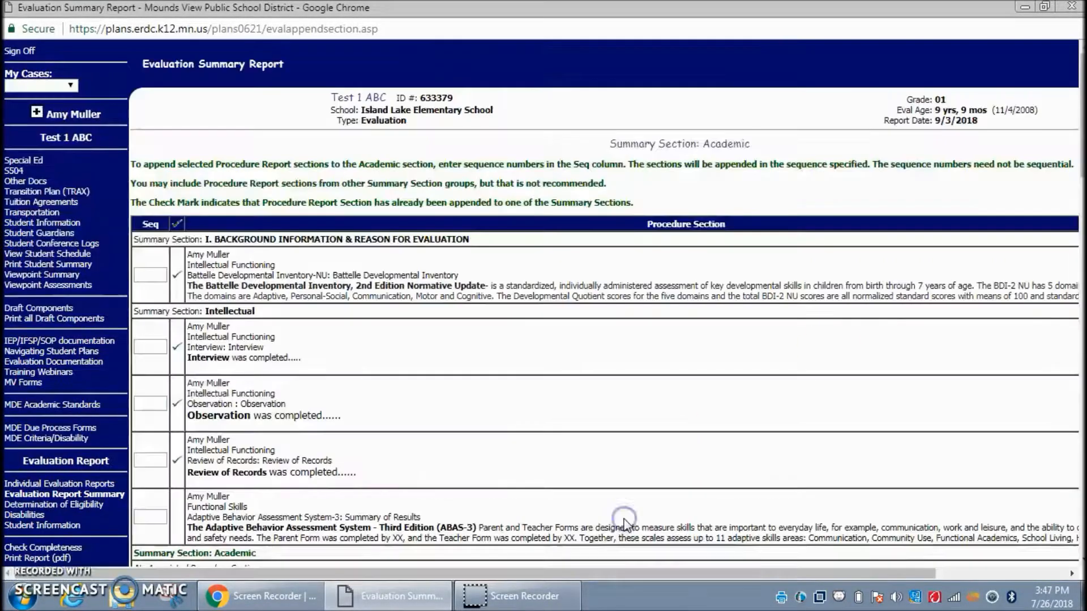
drag(1081, 169, 1079, 244)
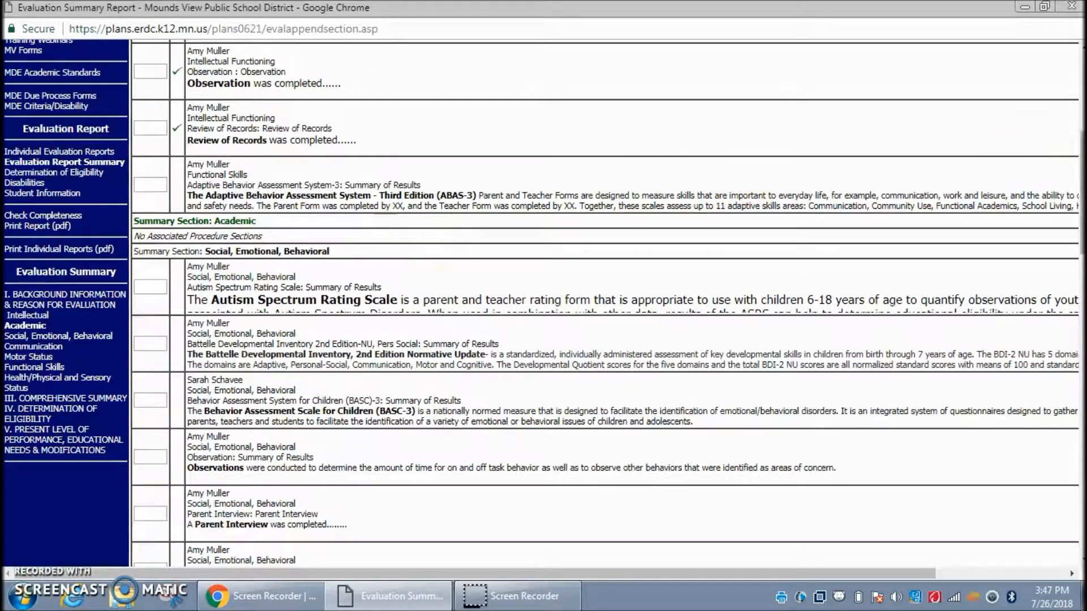
drag(1081, 175, 1042, 485)
click(759, 529)
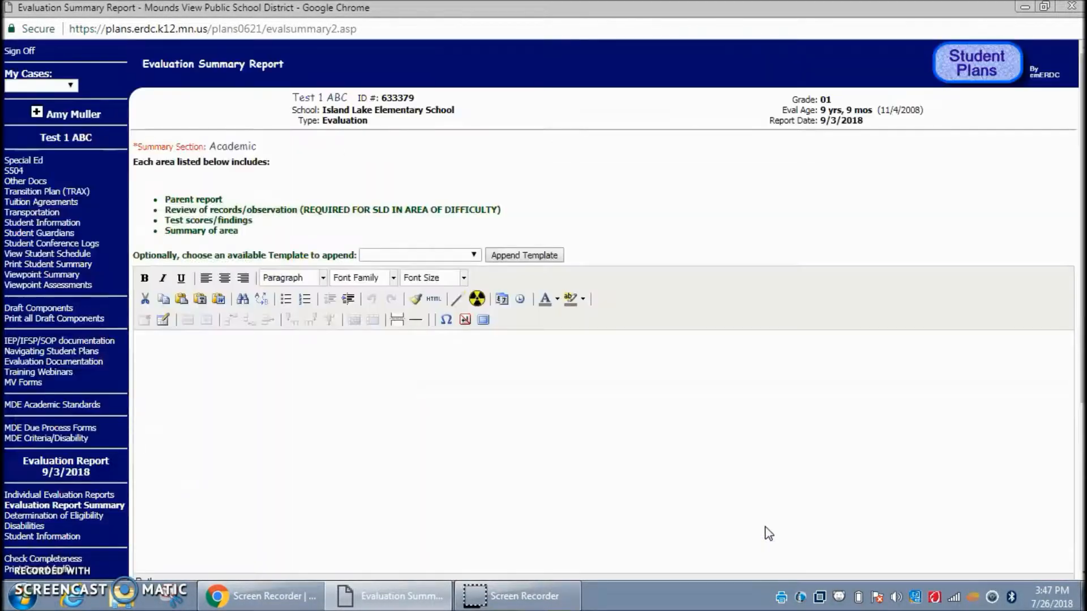
Return to the evaluation summary outline and open the Social, Emotional, Behavioral section to view its options
click(101, 505)
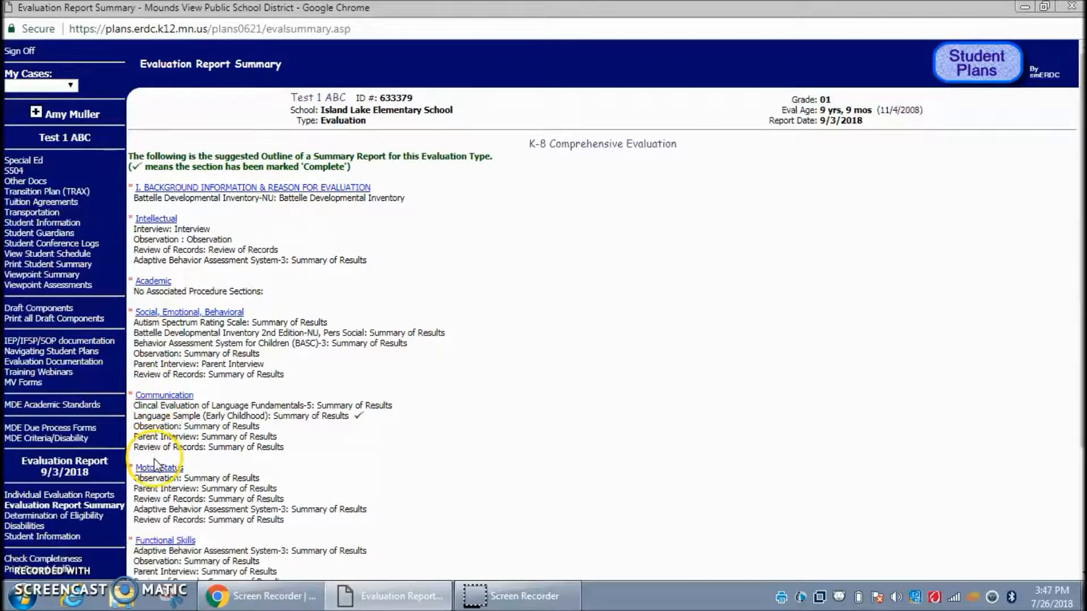
click(181, 314)
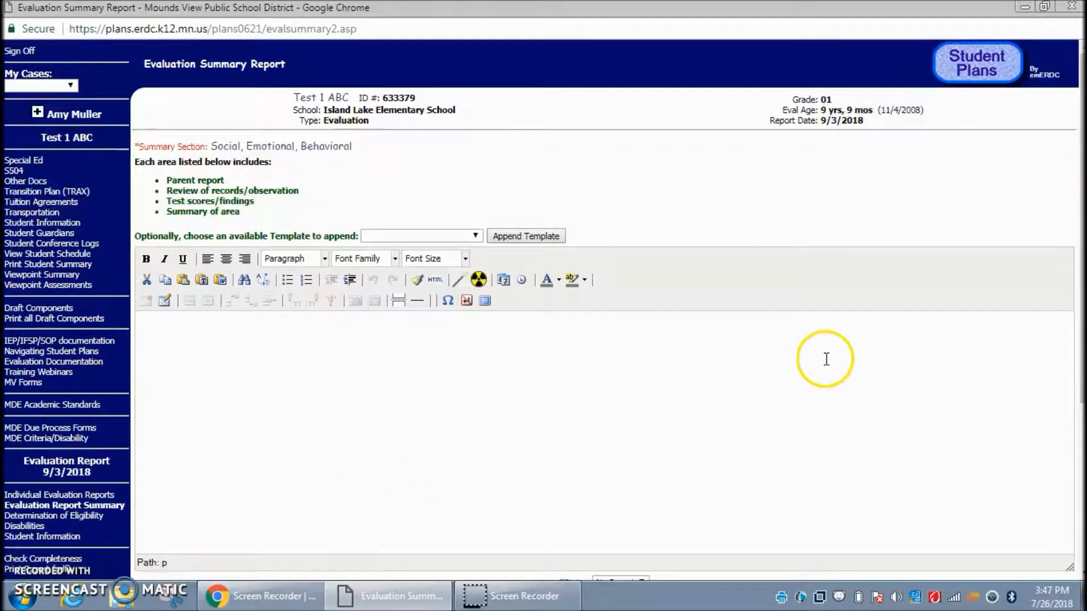
drag(1082, 249, 1075, 444)
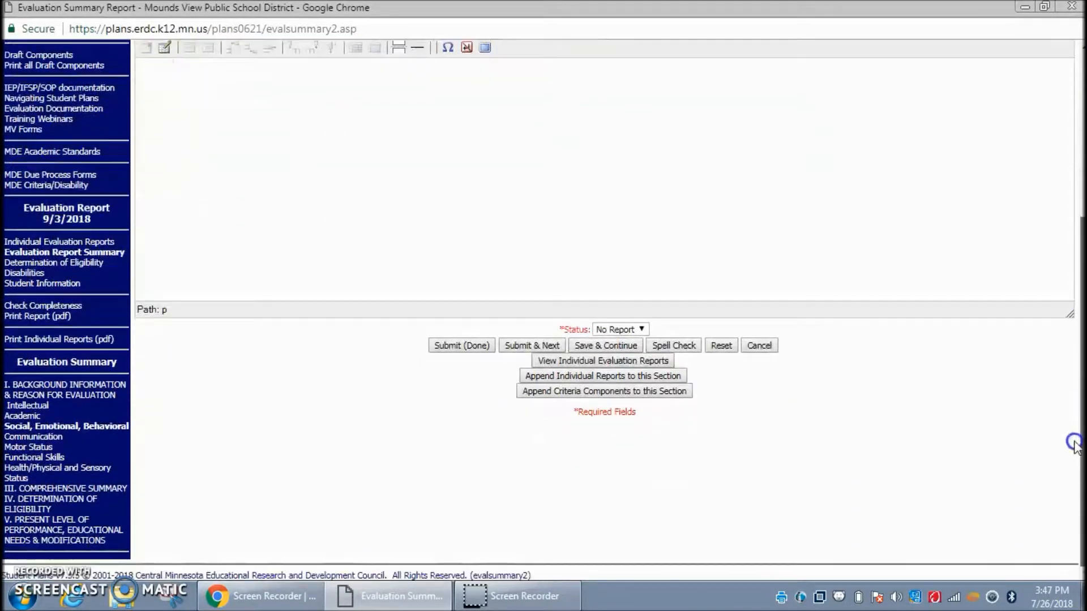
Open the Background Information & Reason for Evaluation section, enter "kjklfsdjfkljdsf" as its text, and save it, keeping it open
click(113, 384)
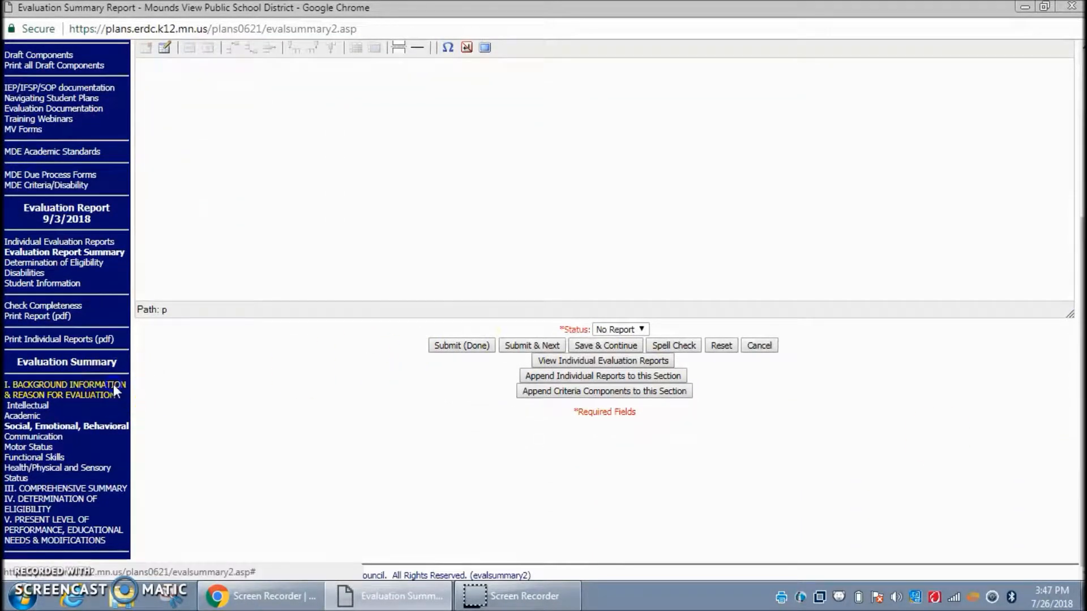
text(kjklfsdjfkljdsf)
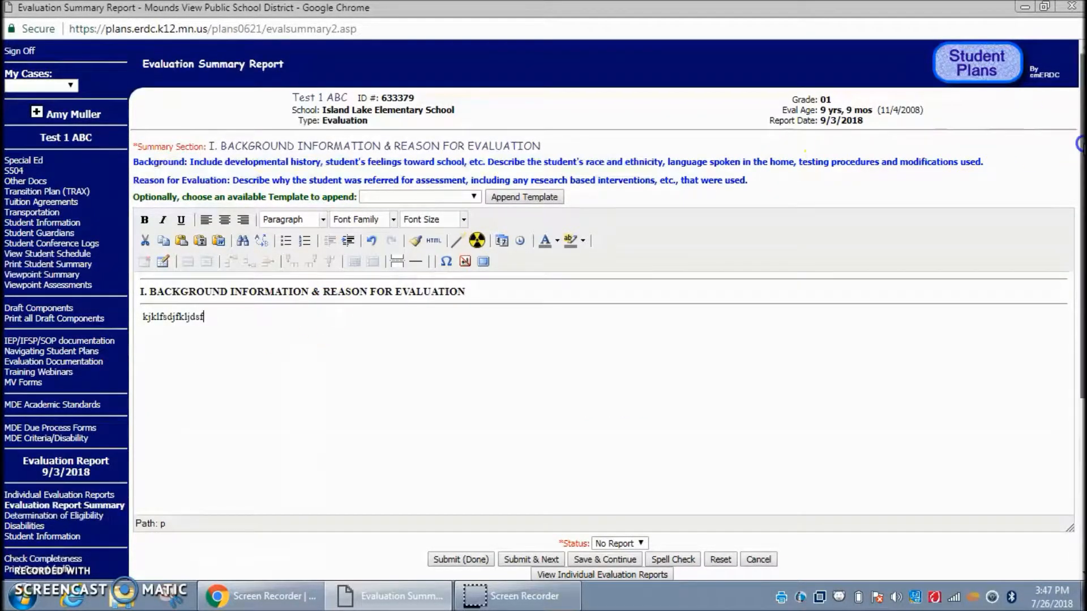
drag(1078, 142, 1068, 215)
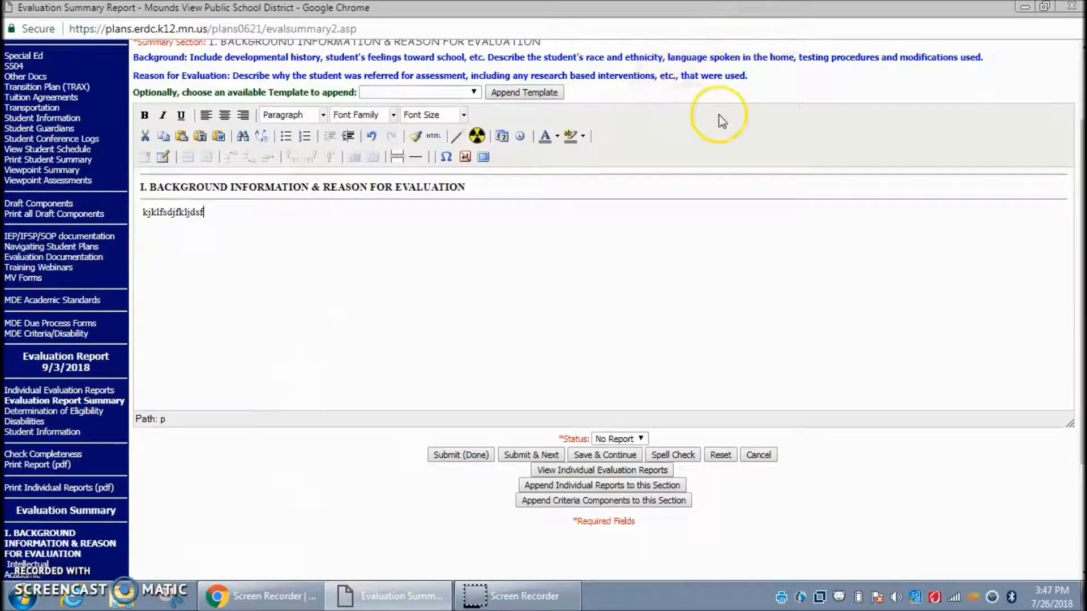
click(623, 455)
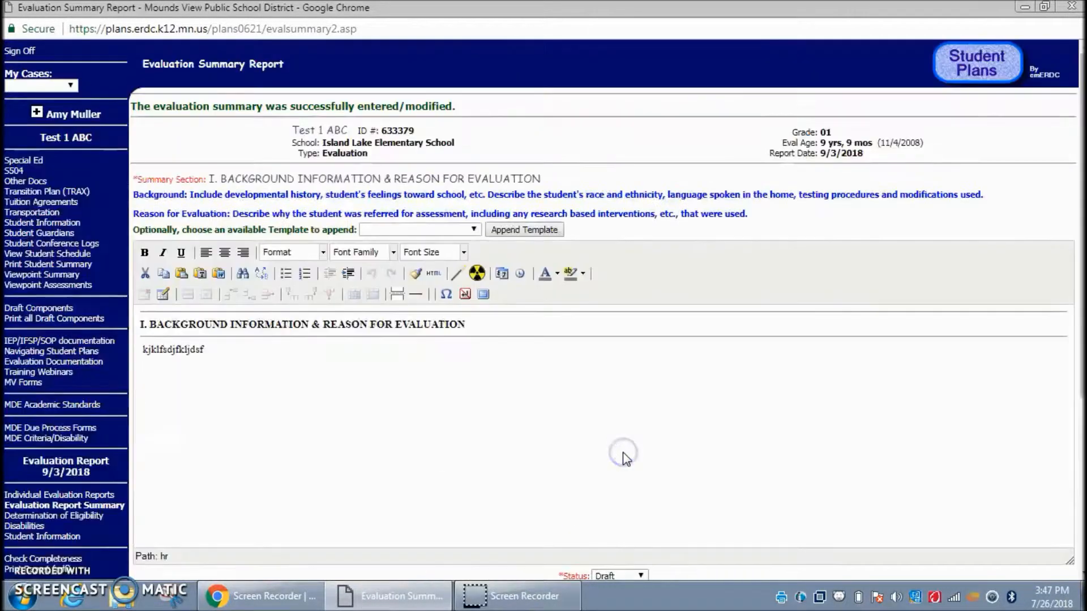
Set the status of the Background Information & Reason for Evaluation section to Complete and save it
drag(1072, 130, 1062, 235)
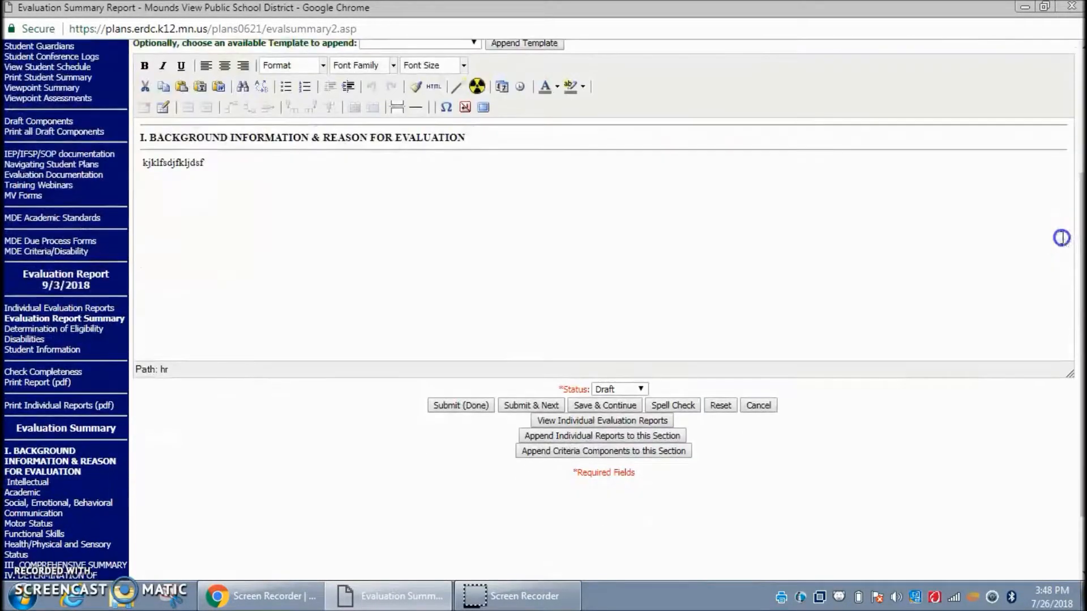
click(645, 390)
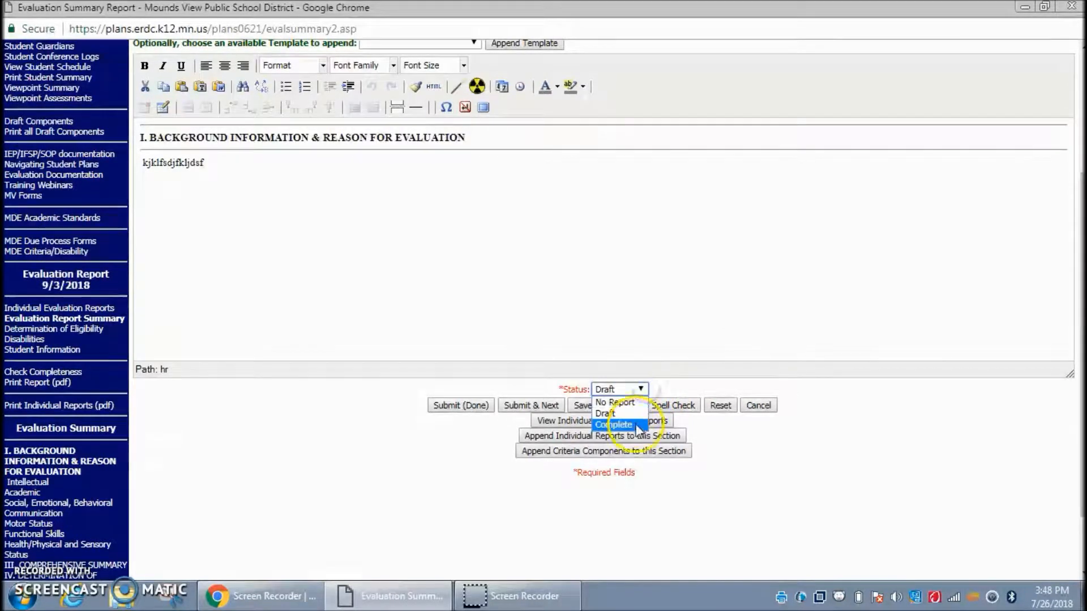
click(614, 424)
click(613, 406)
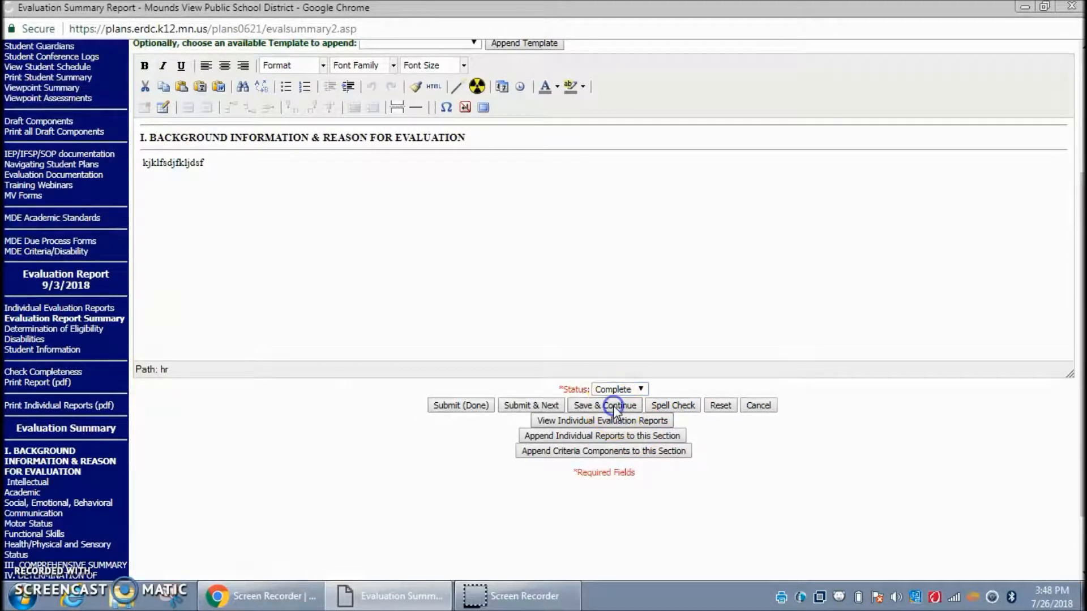
Open the Intellectual section of the evaluation summary, set its status to Complete, and save it while keeping it open
drag(1080, 172, 1064, 316)
click(32, 445)
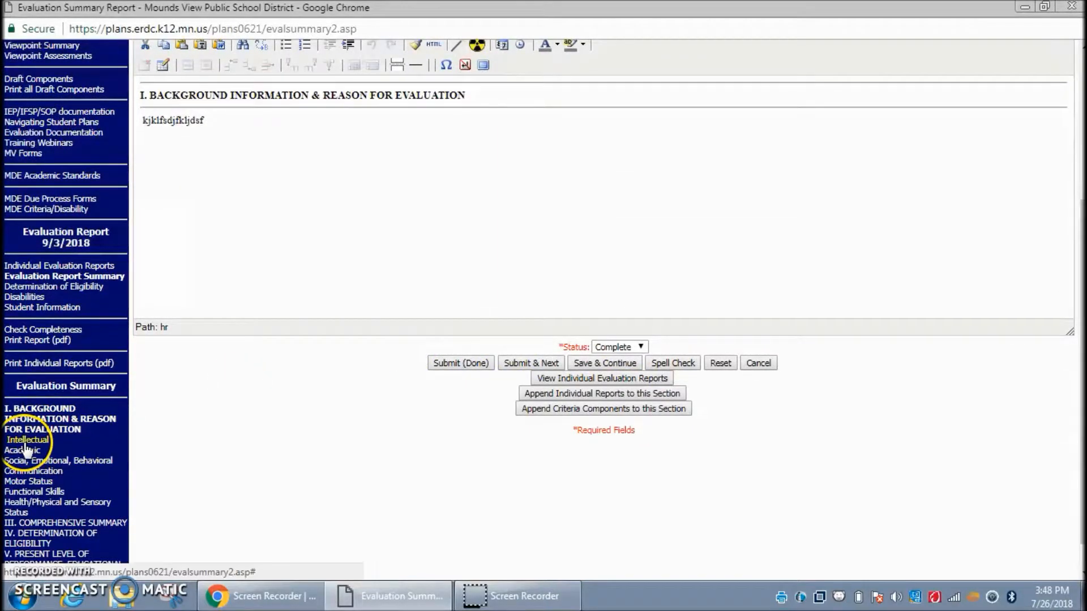
click(898, 376)
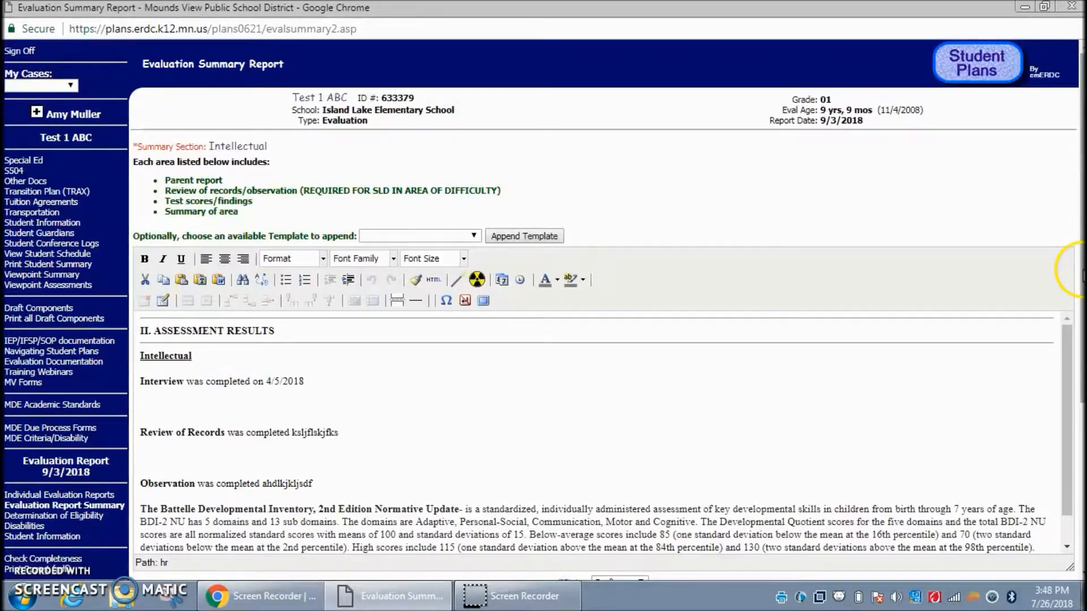
scroll(1082, 275, down, 3)
click(640, 414)
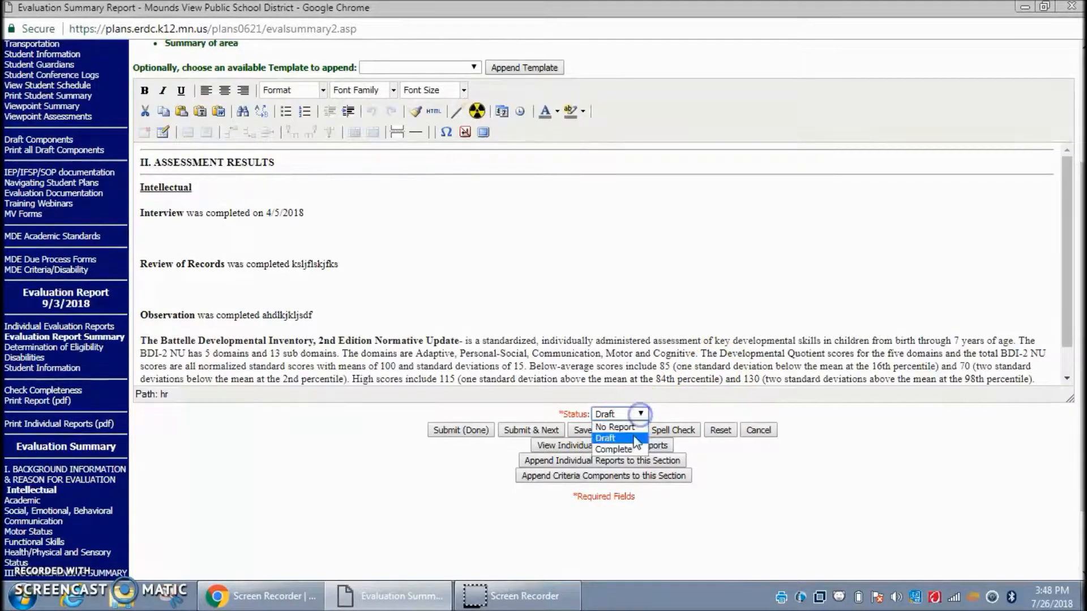
click(623, 449)
click(617, 429)
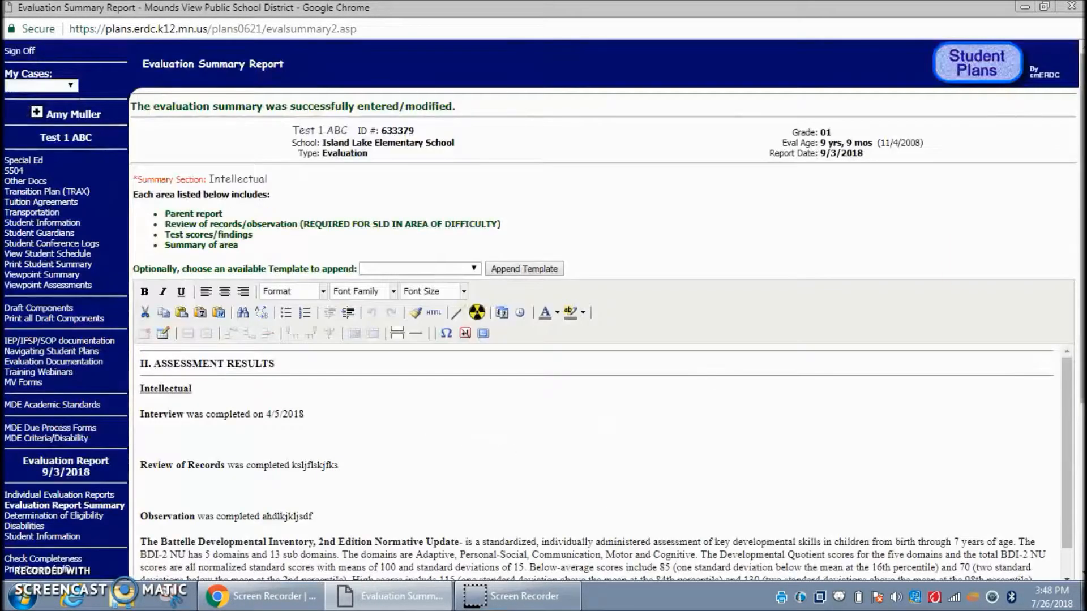
In the Social, Emotional, Behavioral section, enter "jklsjdflsdkfjsdklfjsdklfj" and save it with the status Complete, keeping it open
scroll(1076, 195, down, 5)
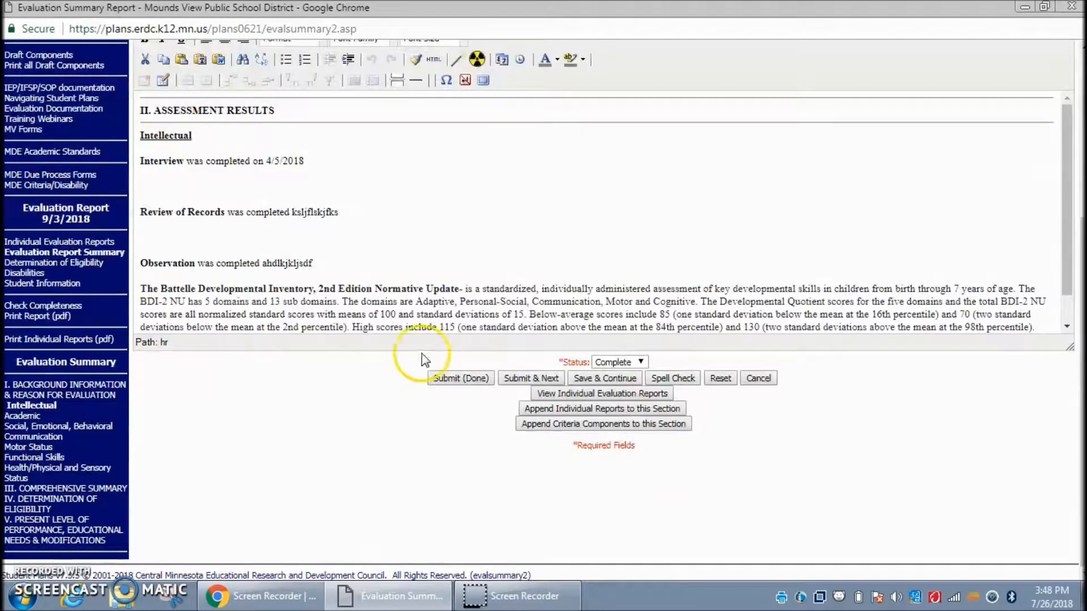
click(62, 428)
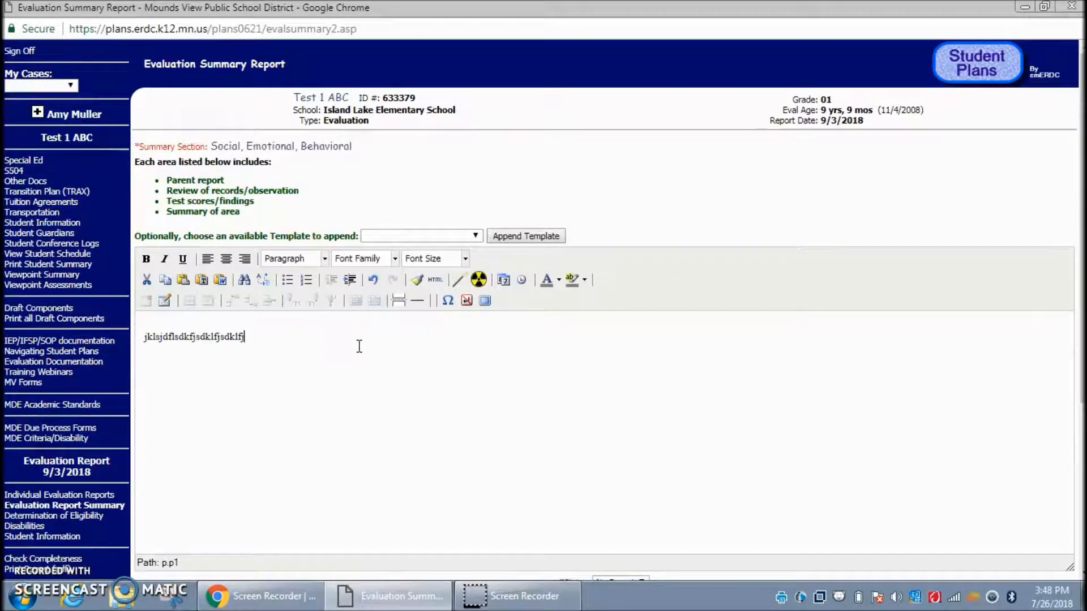
drag(1081, 213, 1070, 318)
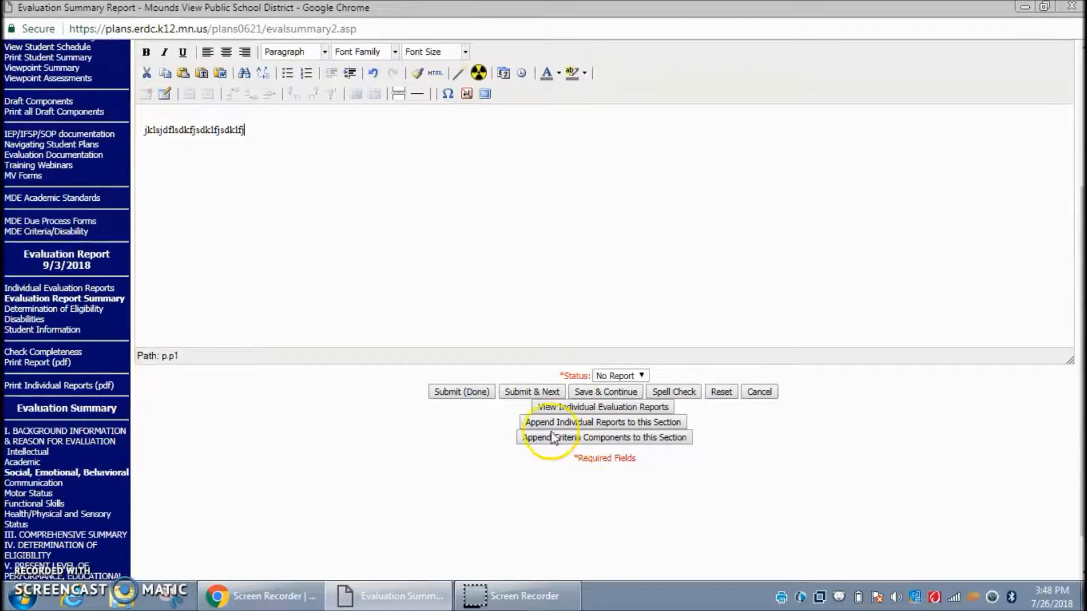
click(620, 376)
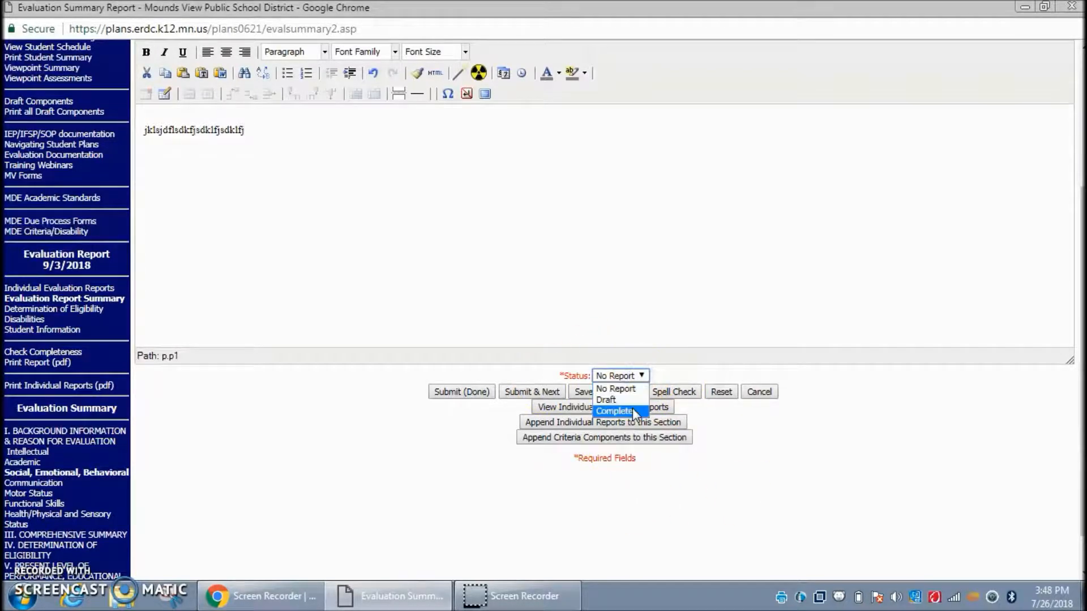
click(621, 392)
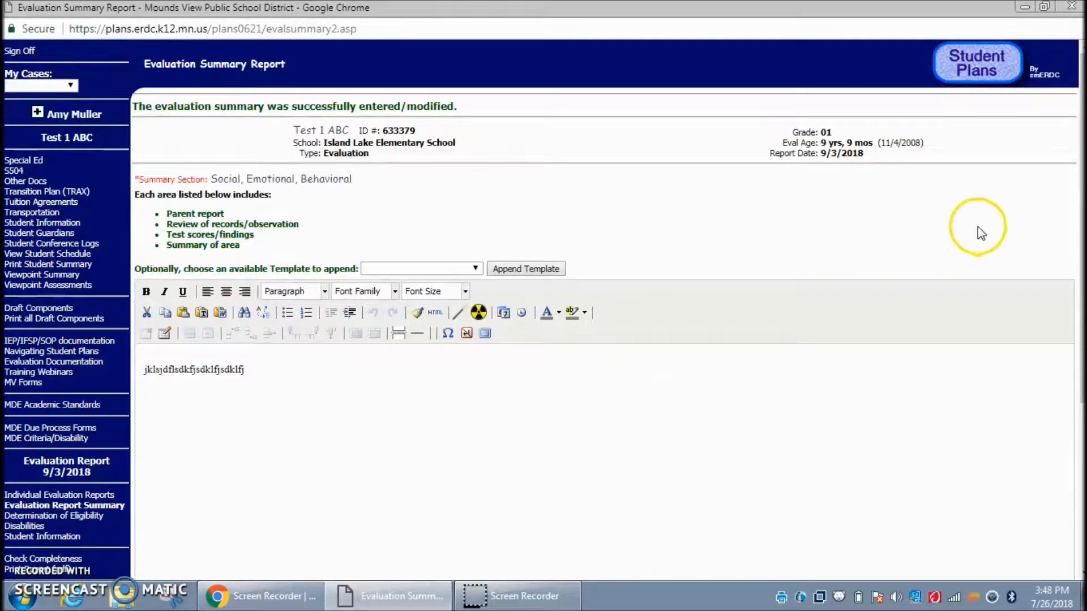
Open the Communication section, set its status to Complete, and save it while keeping it open
scroll(605, 306, down, 5)
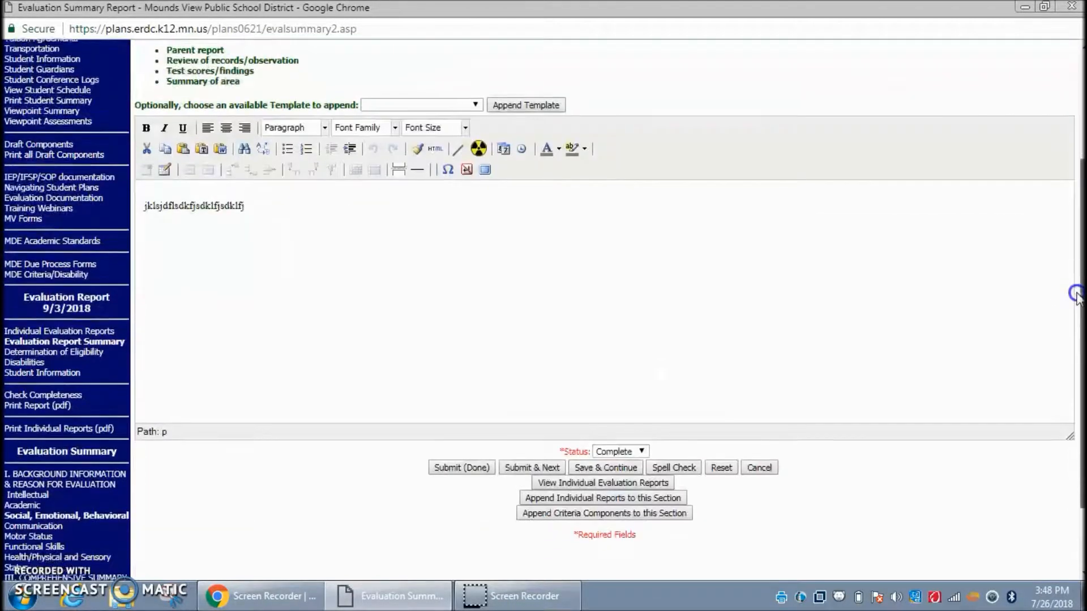
click(34, 437)
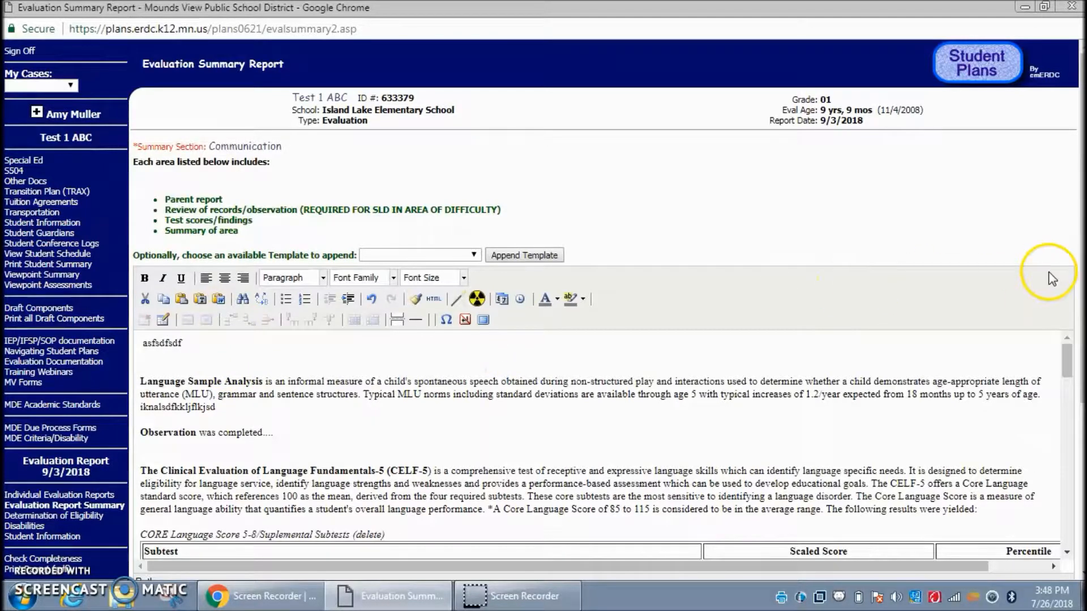
scroll(1064, 278, down, 3)
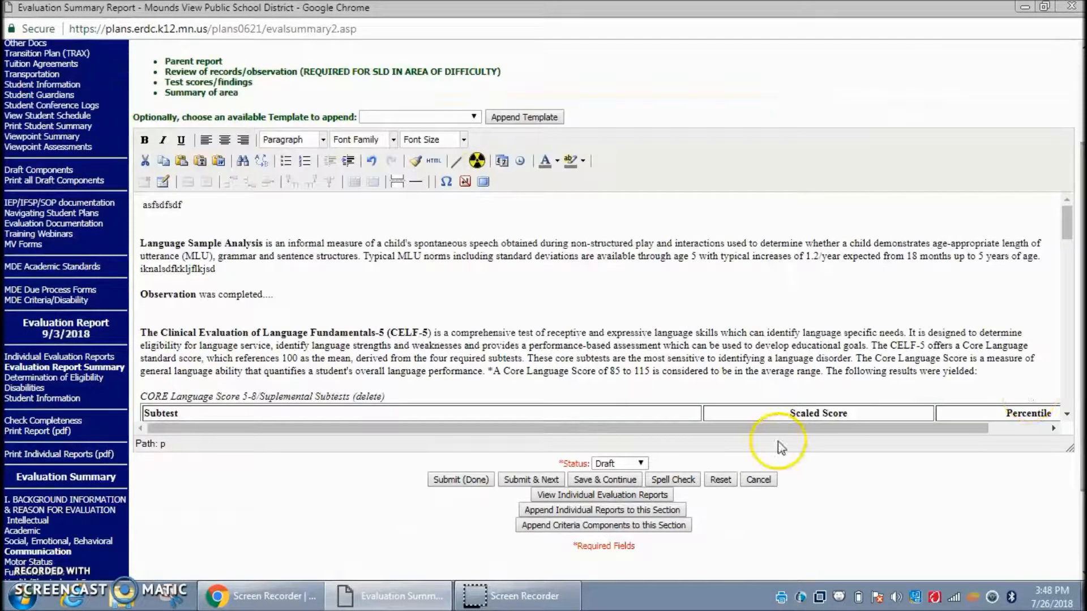
click(640, 464)
click(637, 501)
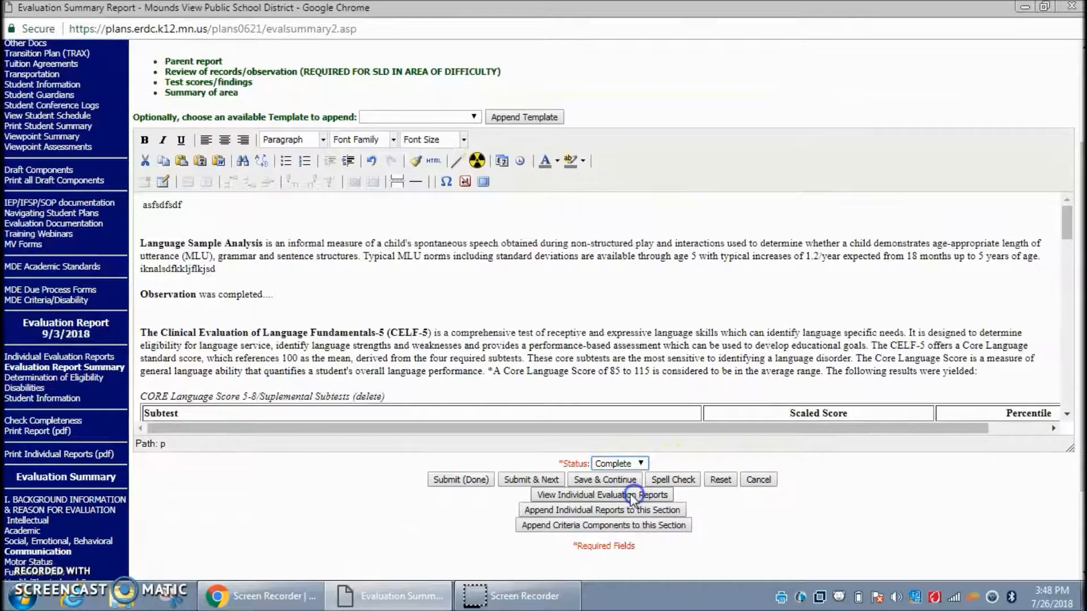
click(621, 481)
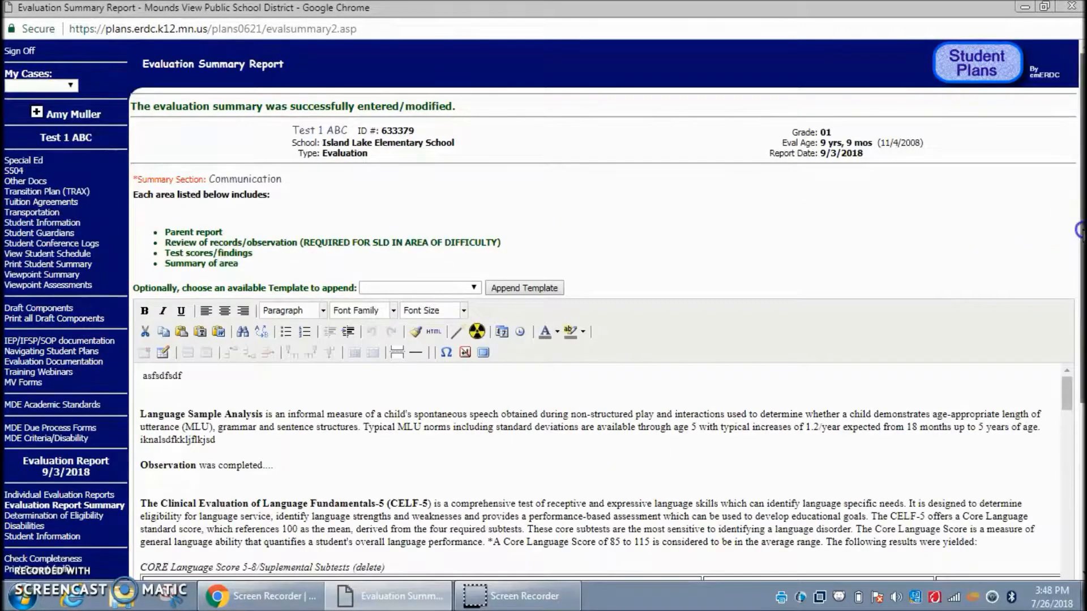
In the Motor Status section, enter "ksjdfkljsdfklsdjf" and save it with the status Complete, keeping it open
scroll(1070, 340, down, 5)
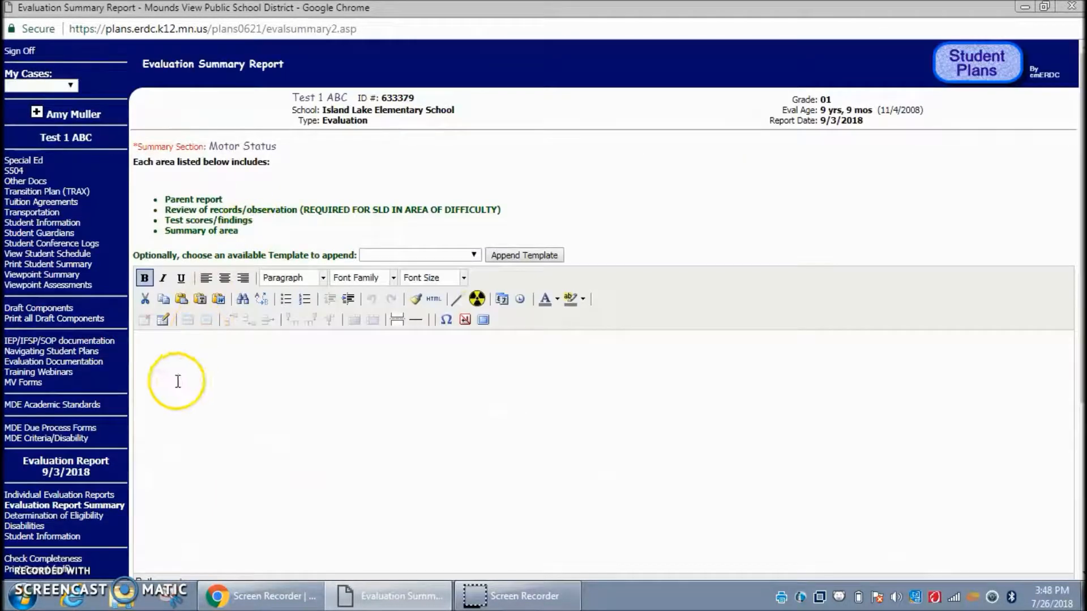
click(177, 381)
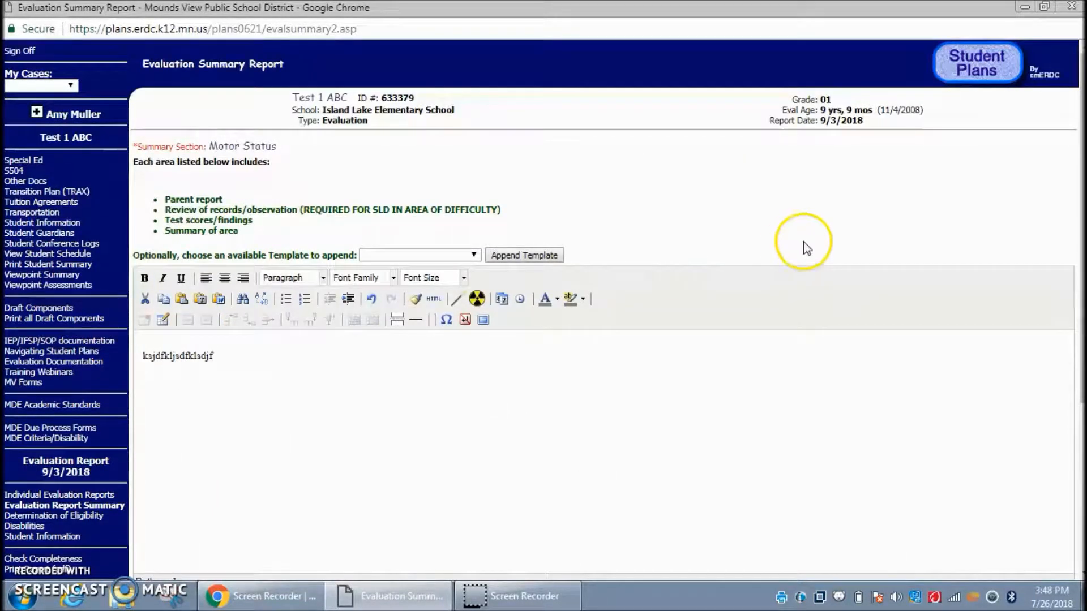
scroll(1067, 373, down, 4)
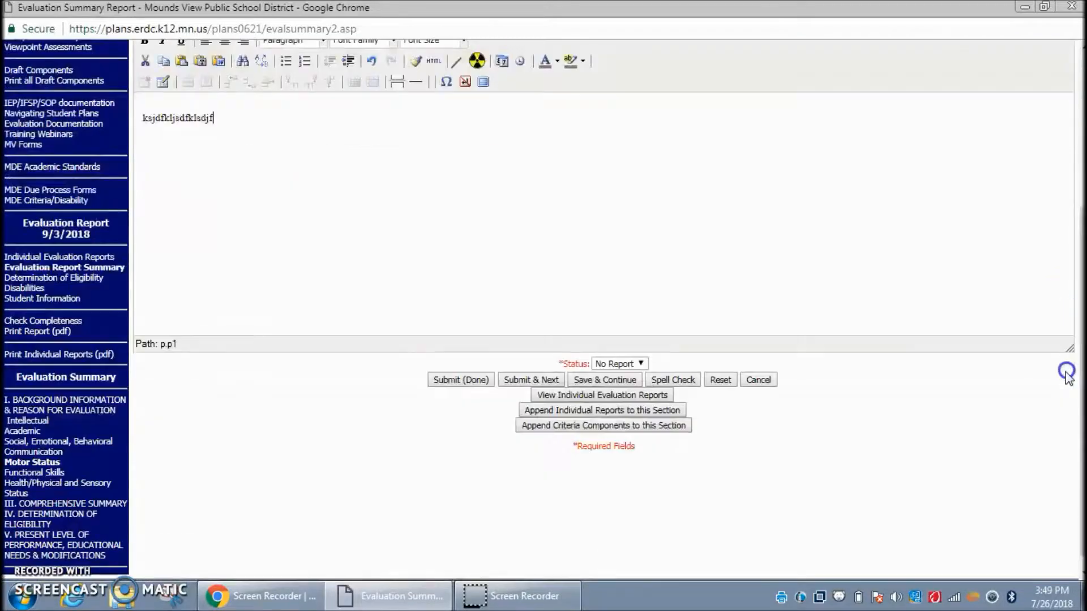
click(623, 364)
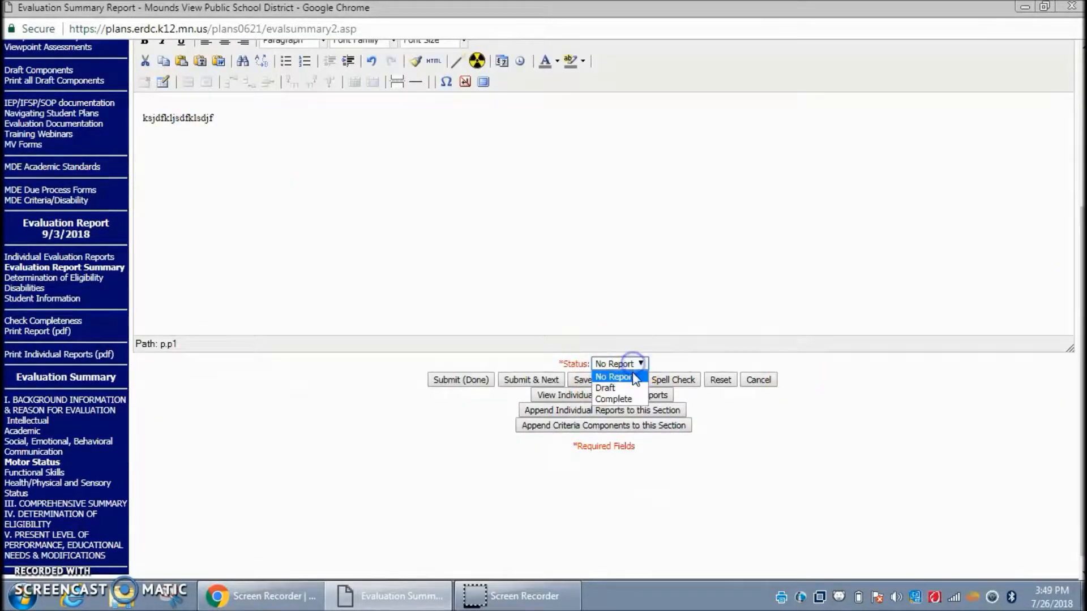
click(630, 395)
click(621, 381)
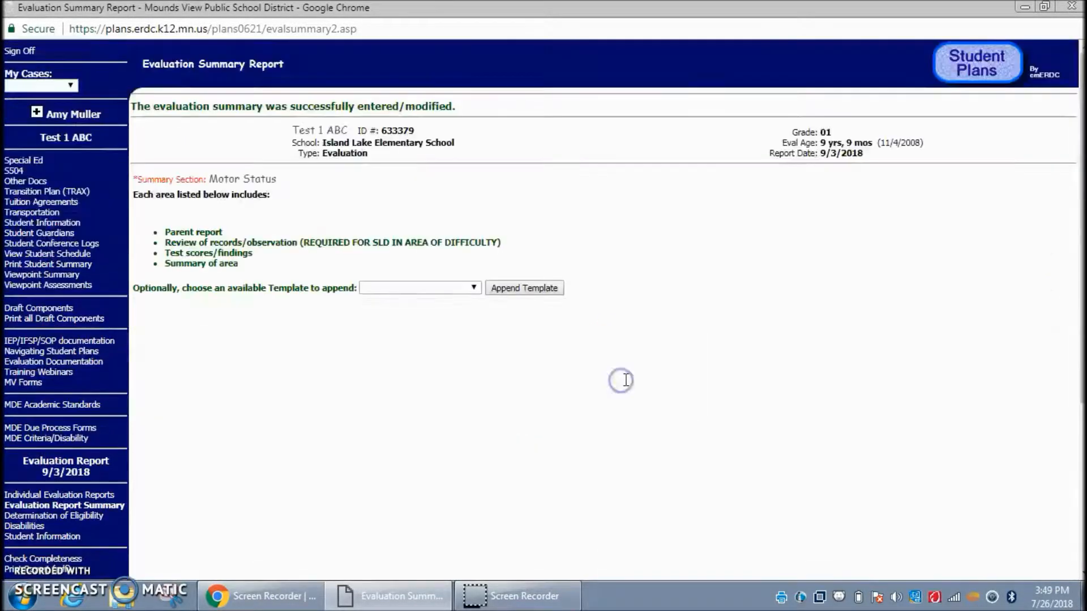
In the Functional Skills section, enter "dfmsnfjkjsdf" and save it with the status Complete, keeping it open
drag(1082, 210, 1082, 357)
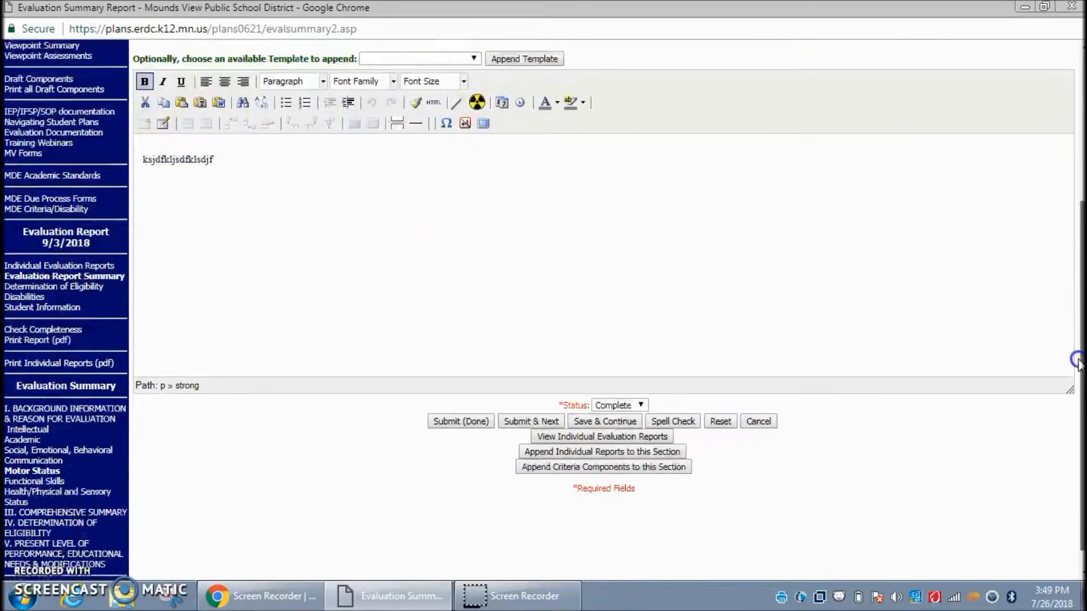
click(34, 477)
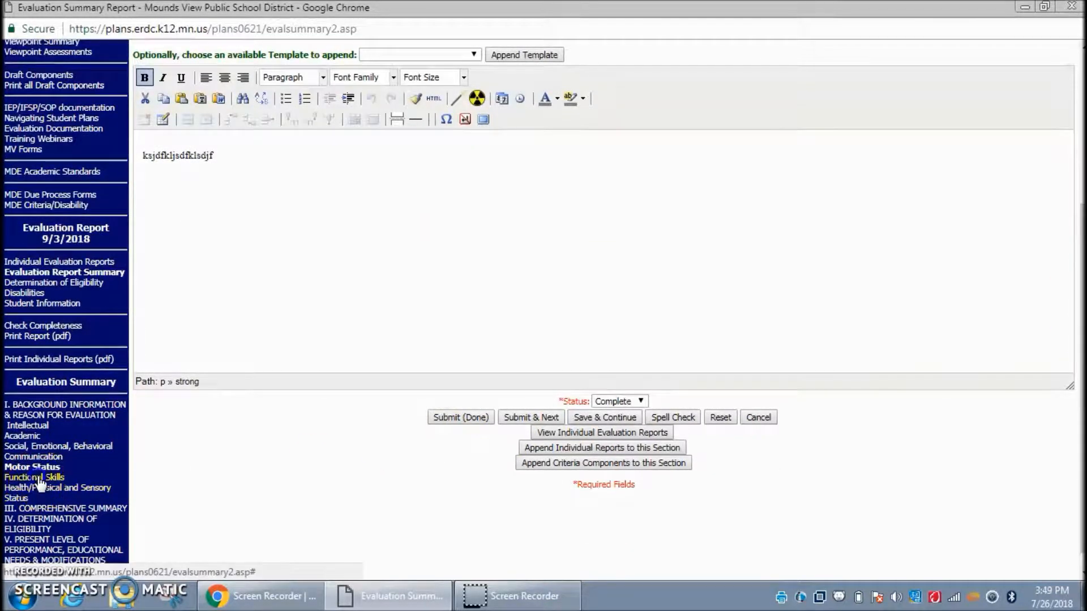
text(dfmsnfjkjsdf)
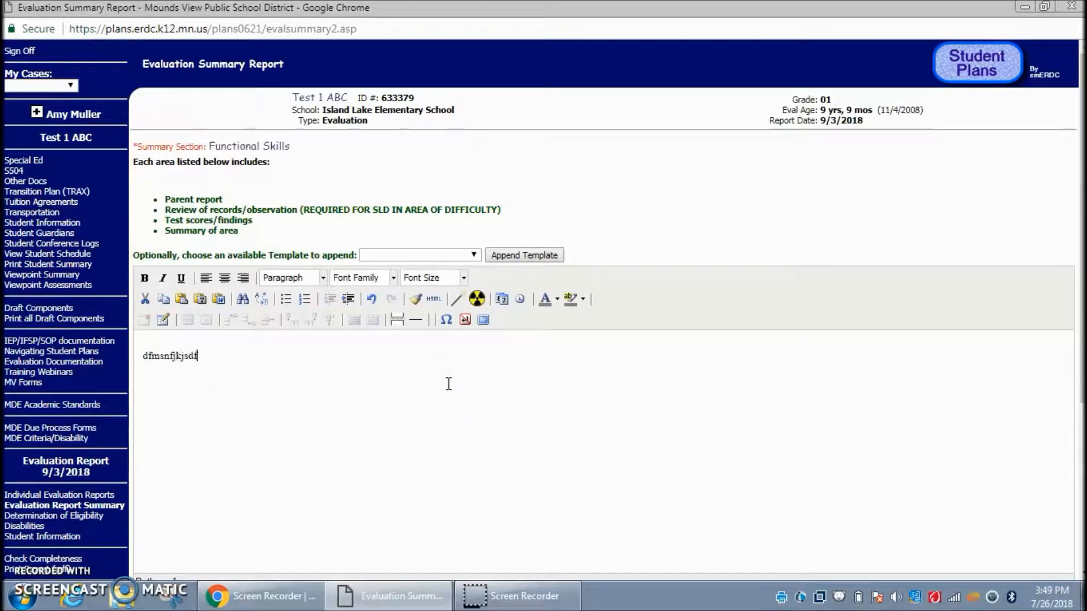
drag(1081, 265, 1082, 368)
click(633, 445)
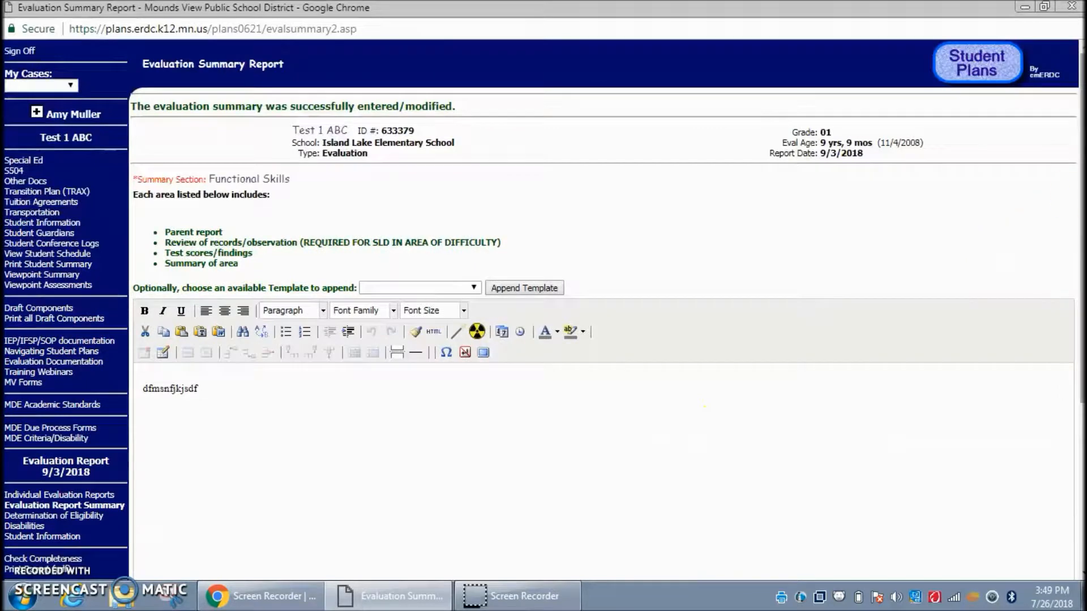
In the Health/Physical and Sensory Status section, enter "fjklsfjklsdfj" and save it with the status Complete, keeping it open
drag(1080, 192, 1081, 361)
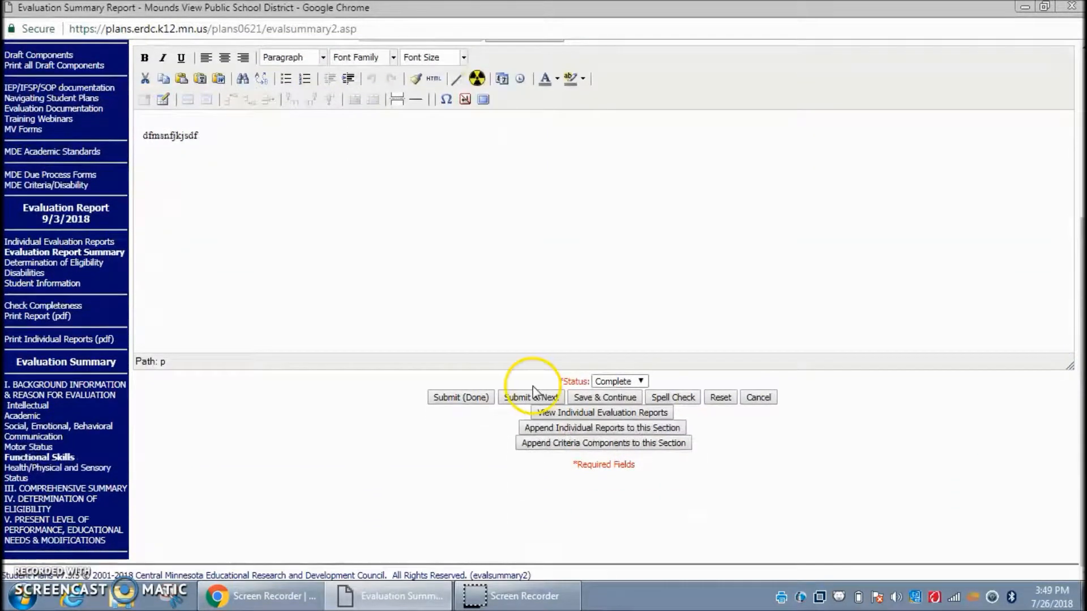
click(110, 470)
click(468, 341)
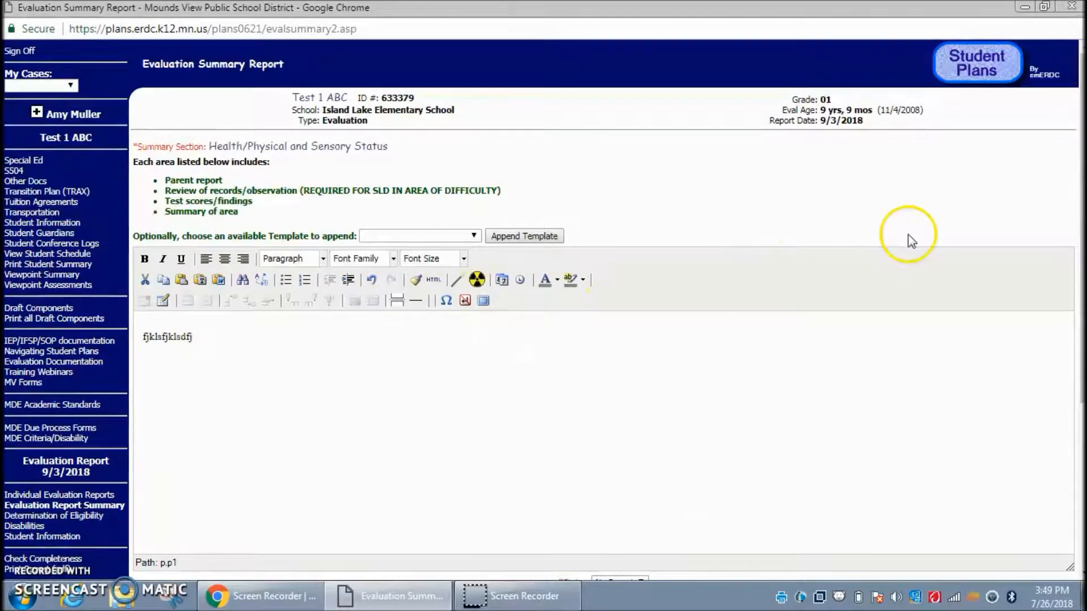
drag(1081, 224, 1059, 405)
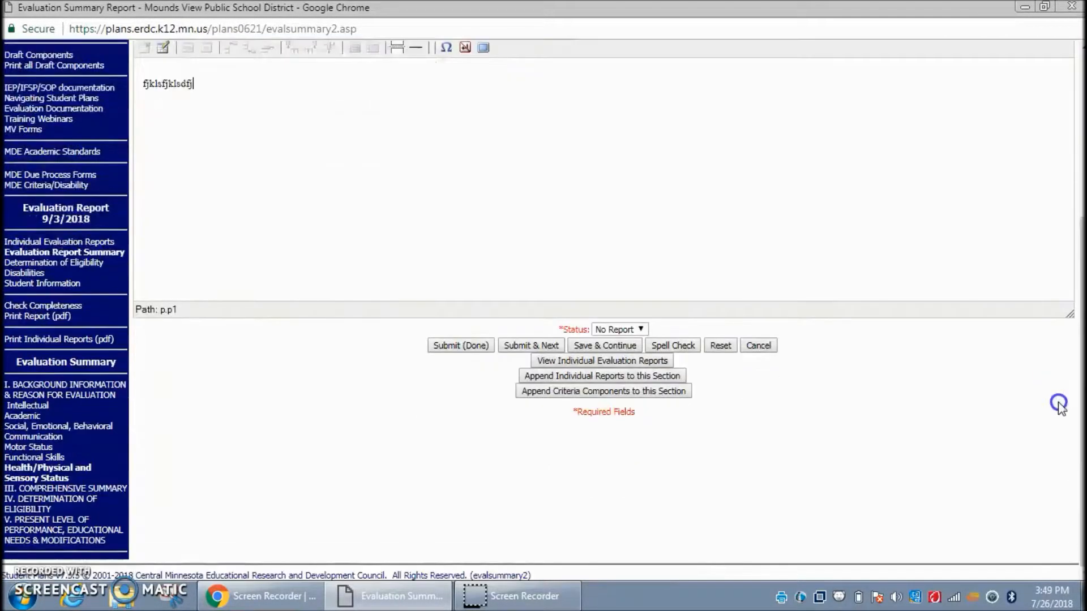
click(642, 329)
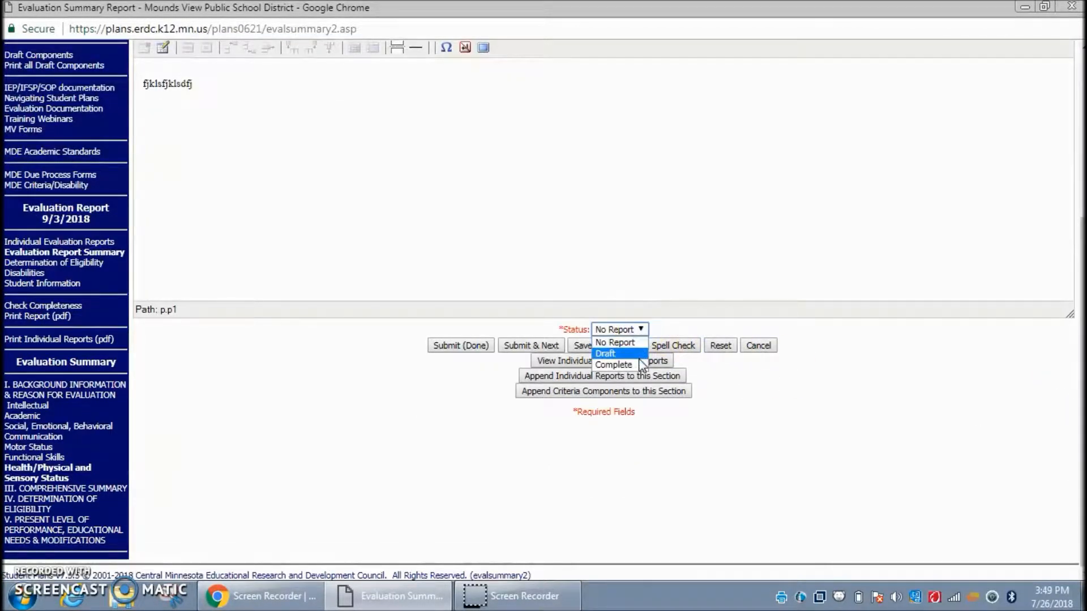
click(638, 364)
click(617, 345)
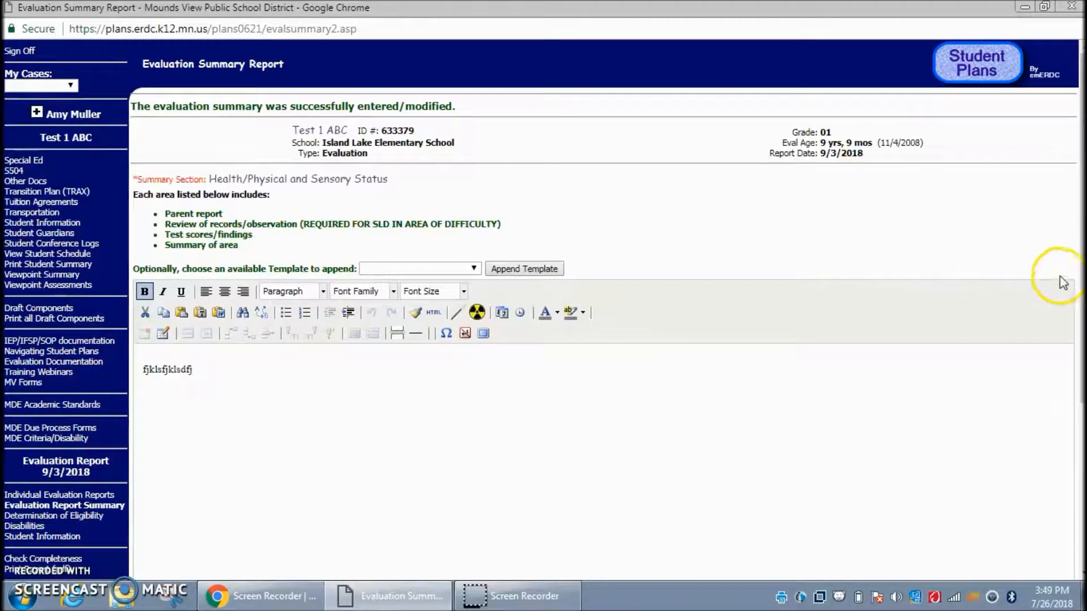
Reopen the Intellectual section and check its text and status
scroll(1051, 362, down, 5)
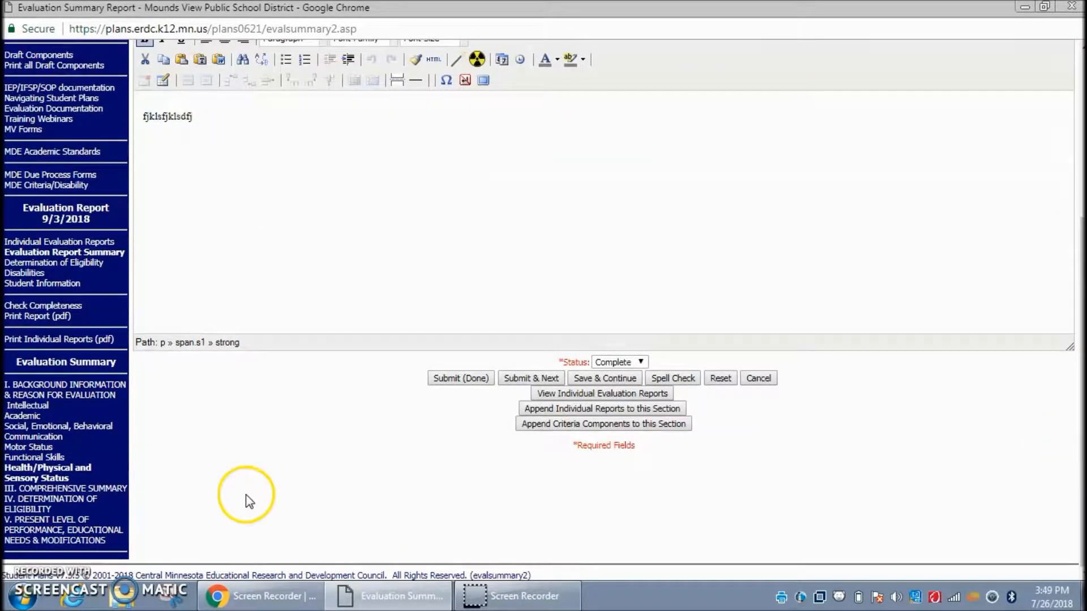
click(13, 406)
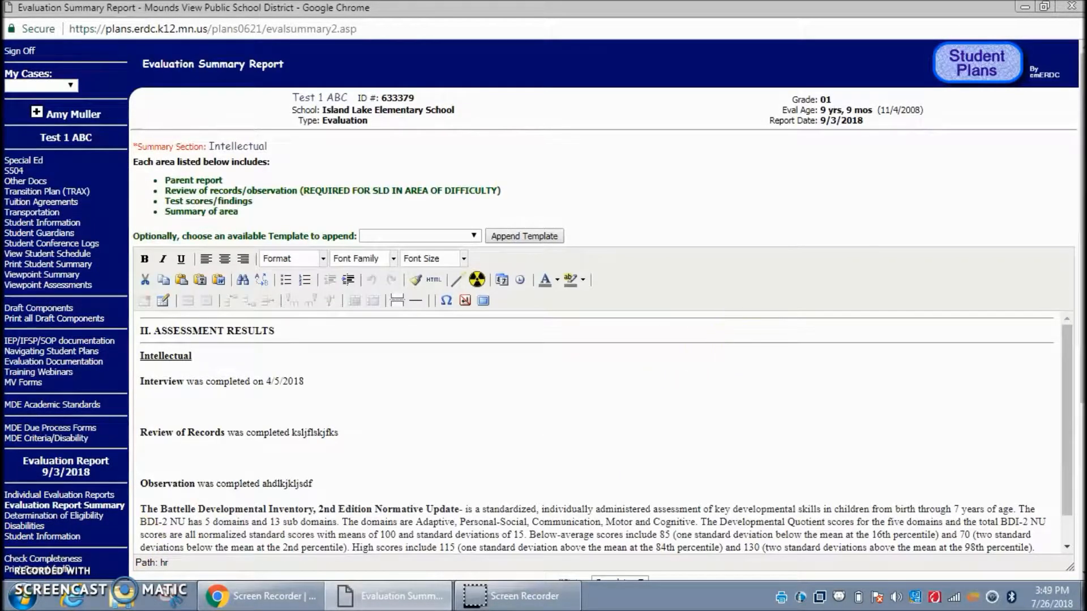
scroll(1063, 366, down, 4)
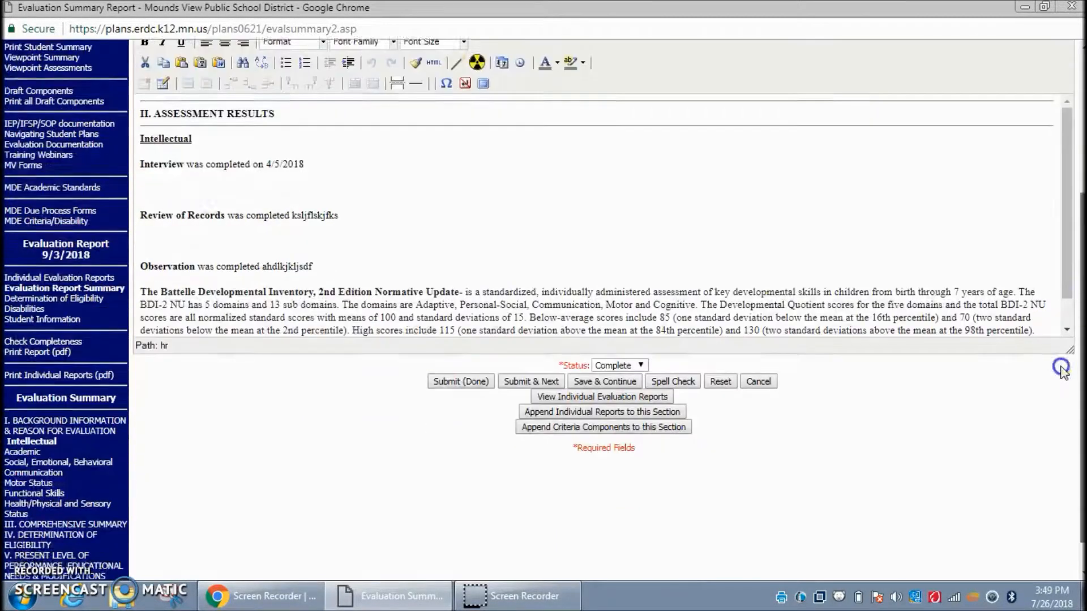
In the Academic section, enter "asdfkljfklsdjf" and save it with the status Complete, keeping it open
click(26, 417)
click(238, 357)
text(asdfkljfklsdjf)
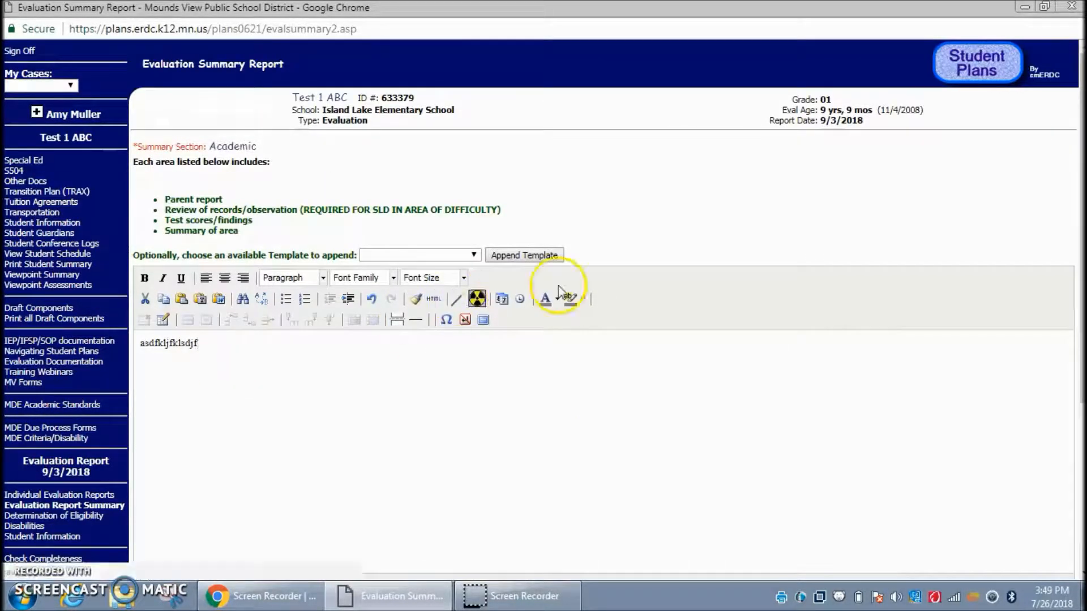
scroll(1050, 378, down, 4)
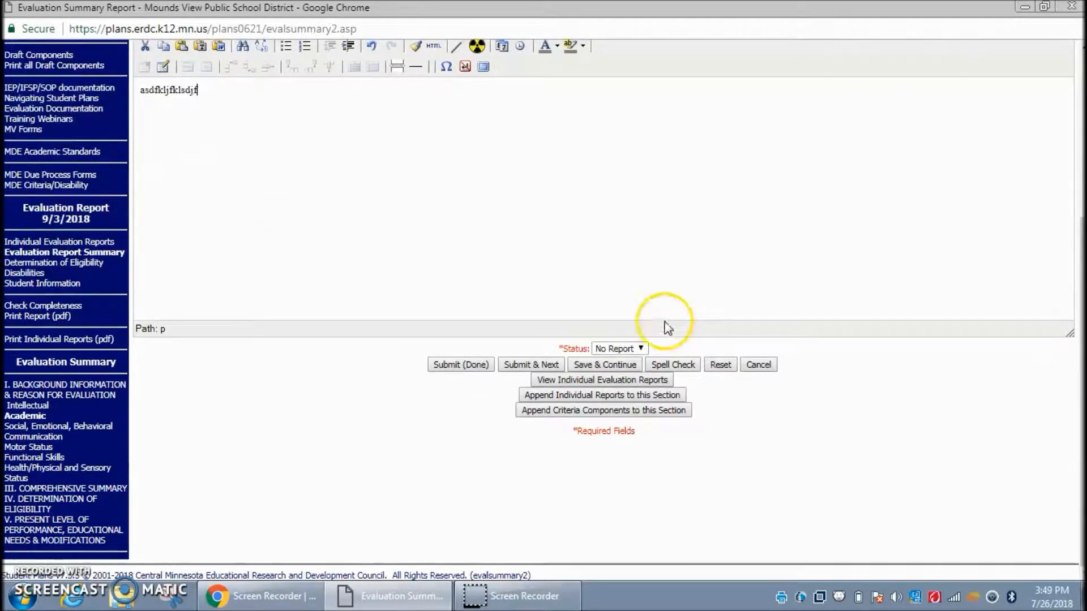
click(636, 350)
click(630, 383)
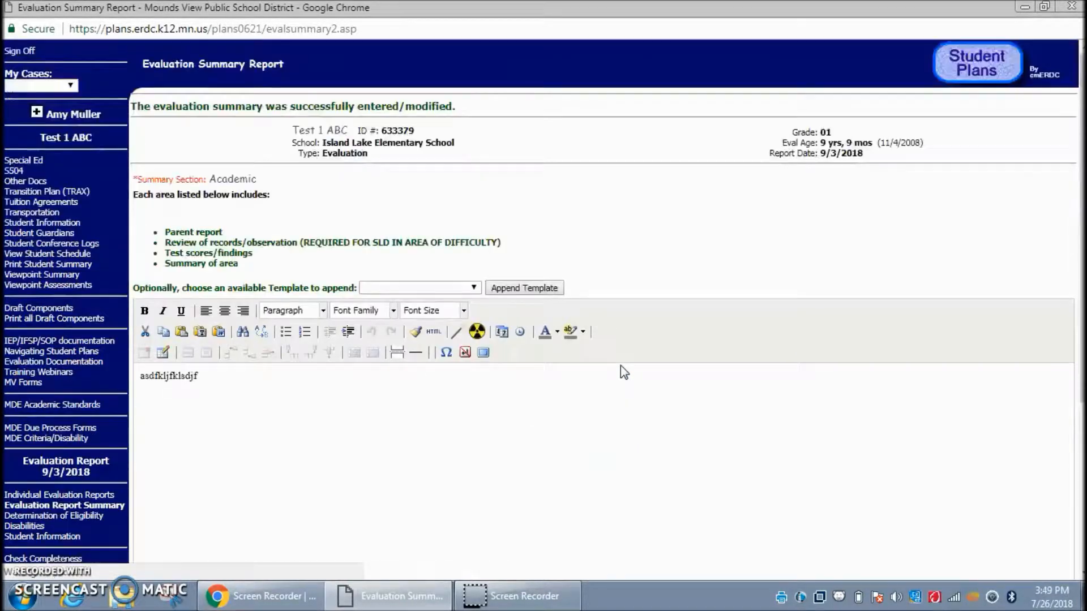
drag(1082, 218, 1072, 402)
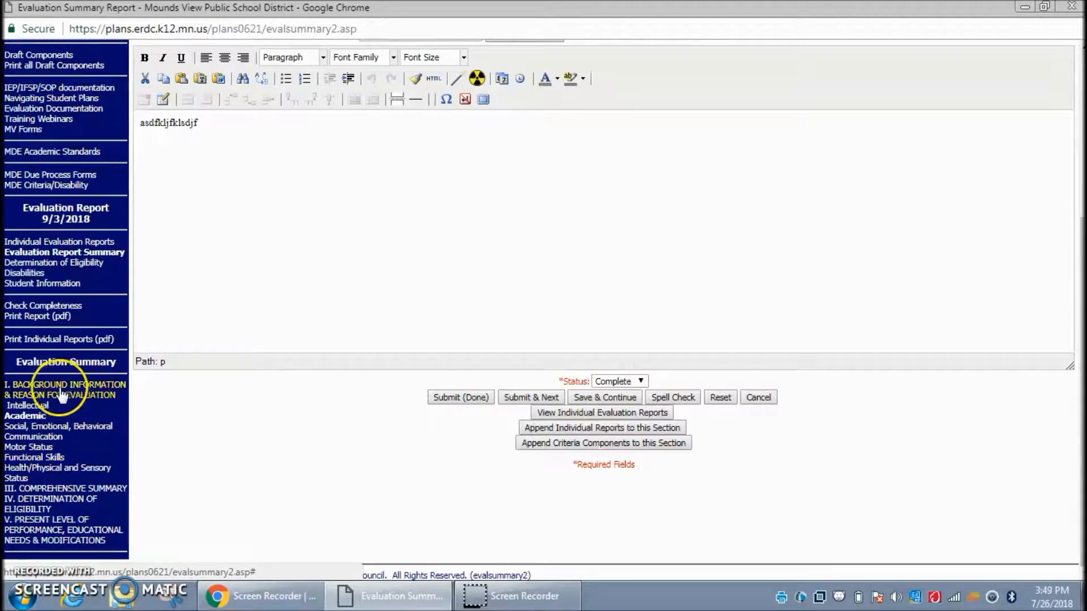
In the III. Comprehensive Summary section, enter "jklfjklsdjfsdkljf" and save it with the status Complete, keeping it open
click(123, 490)
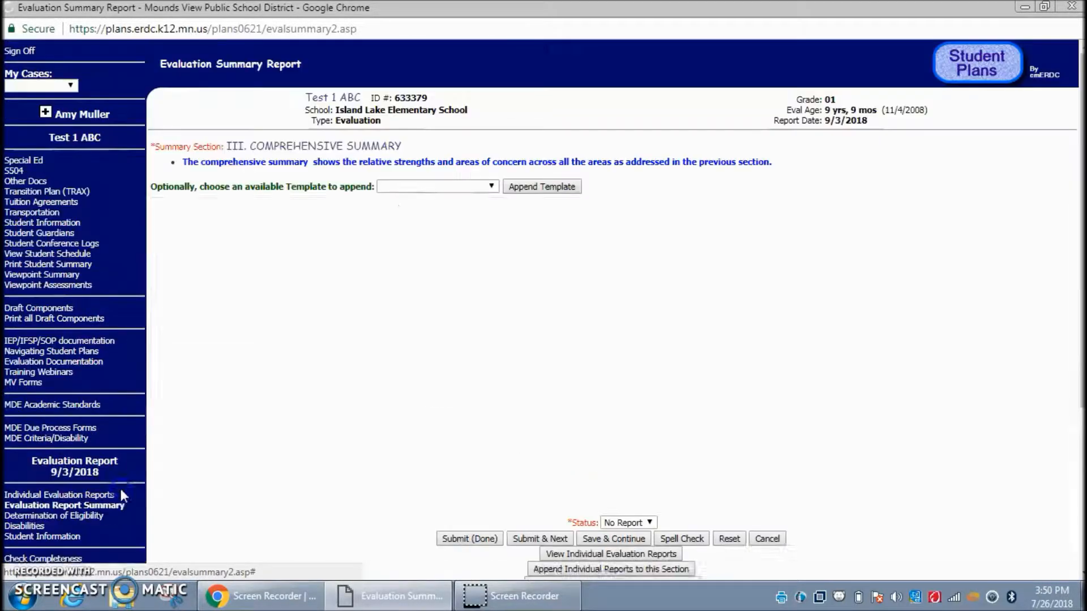
click(225, 344)
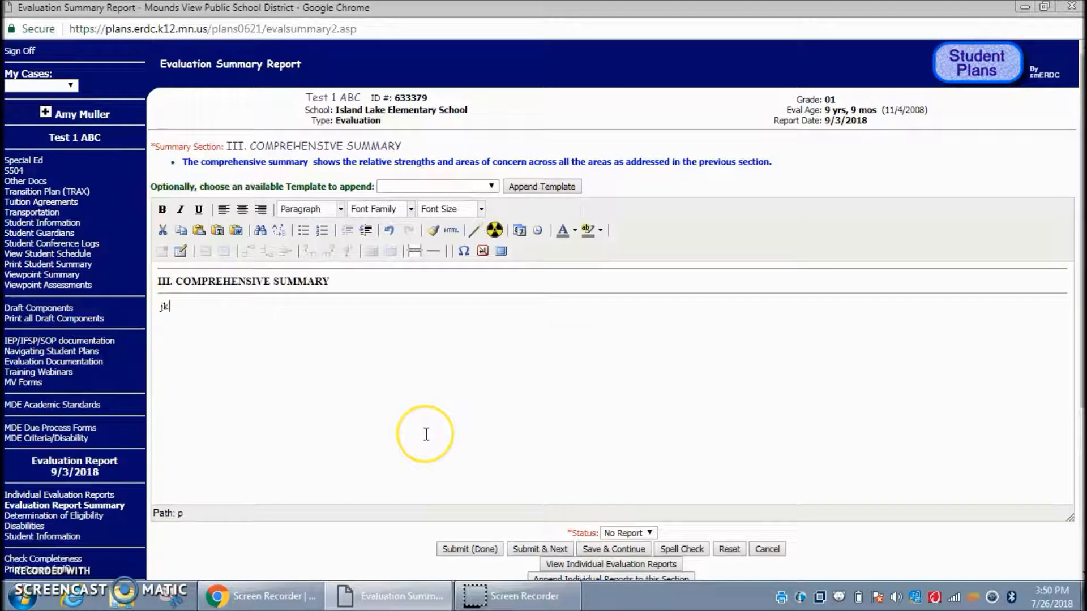
click(650, 533)
click(642, 568)
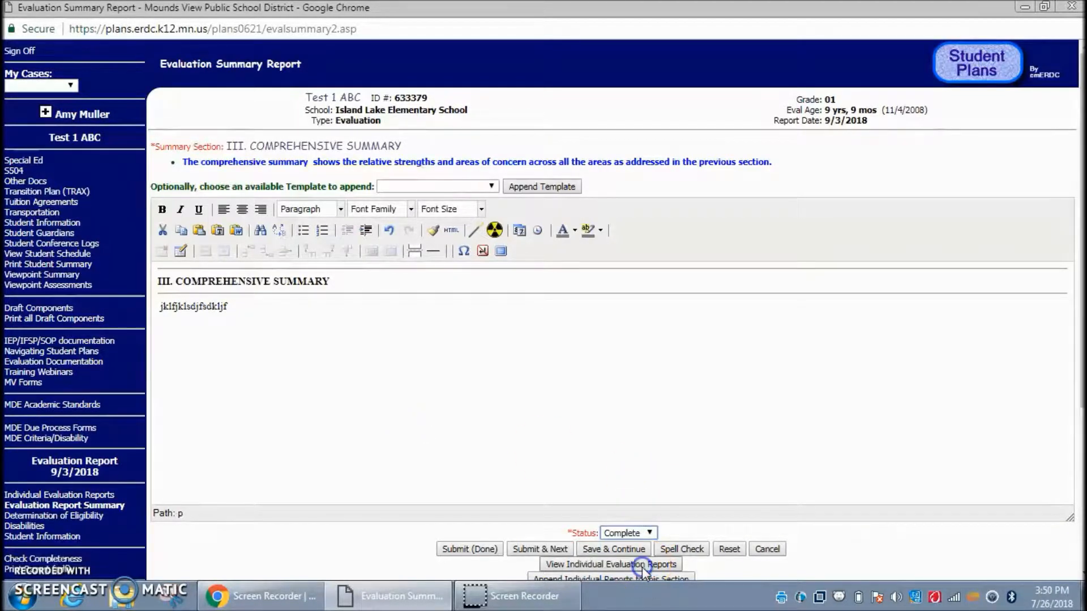
click(626, 549)
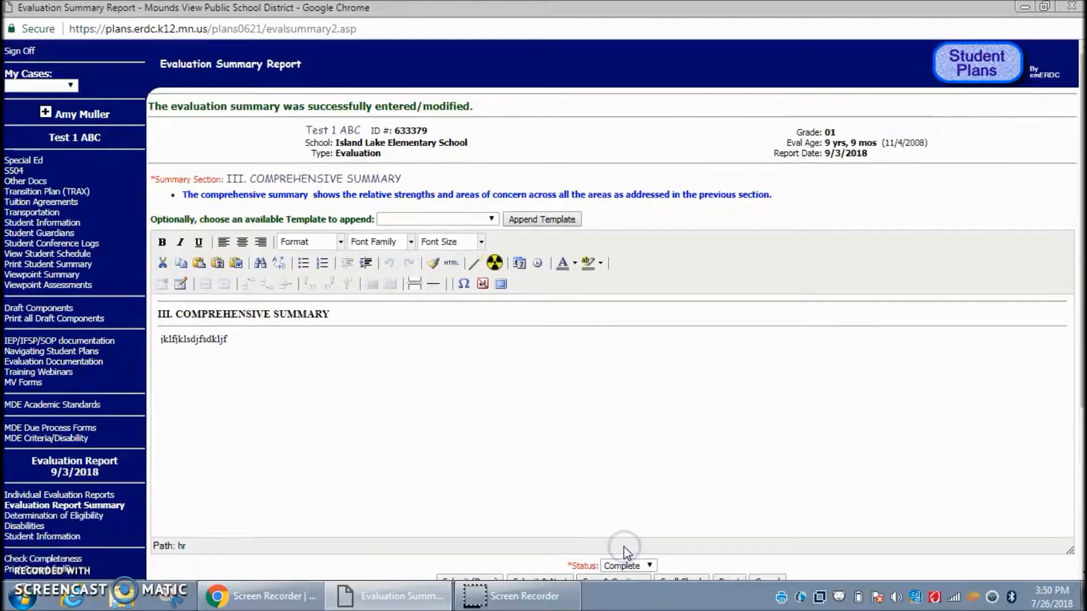
Open the IV. Determination of Eligibility section and append the DCD criteria template to it
drag(1080, 275, 1072, 453)
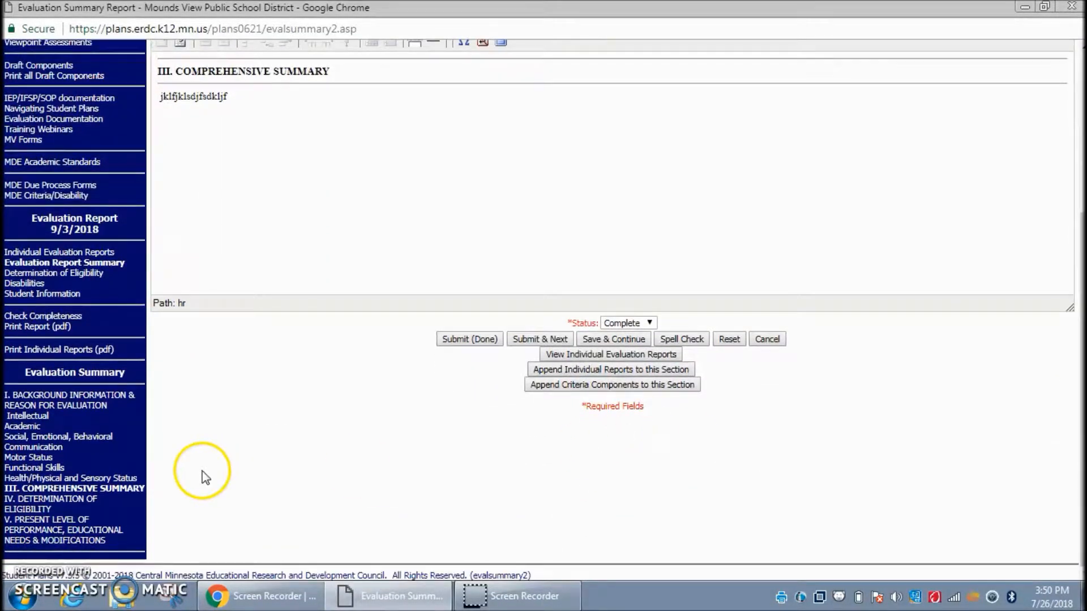
click(70, 499)
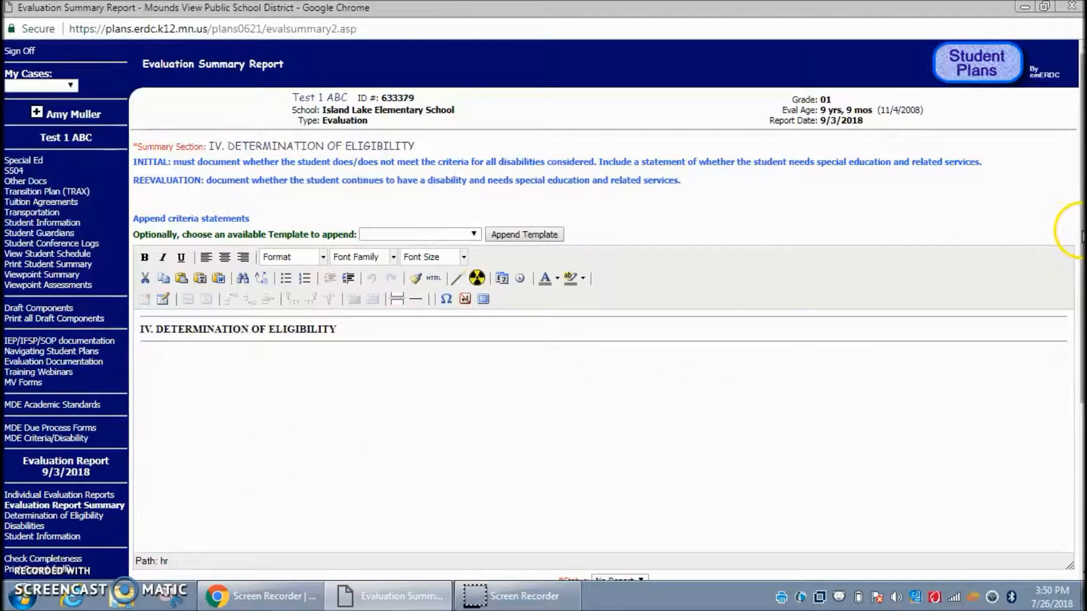
drag(1082, 237, 1080, 285)
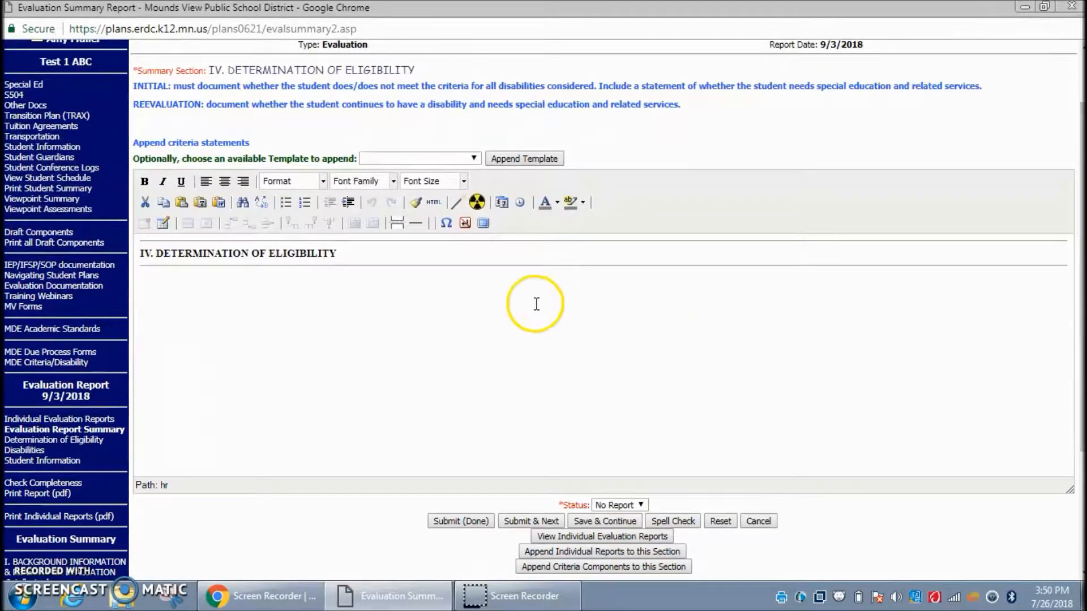
click(475, 159)
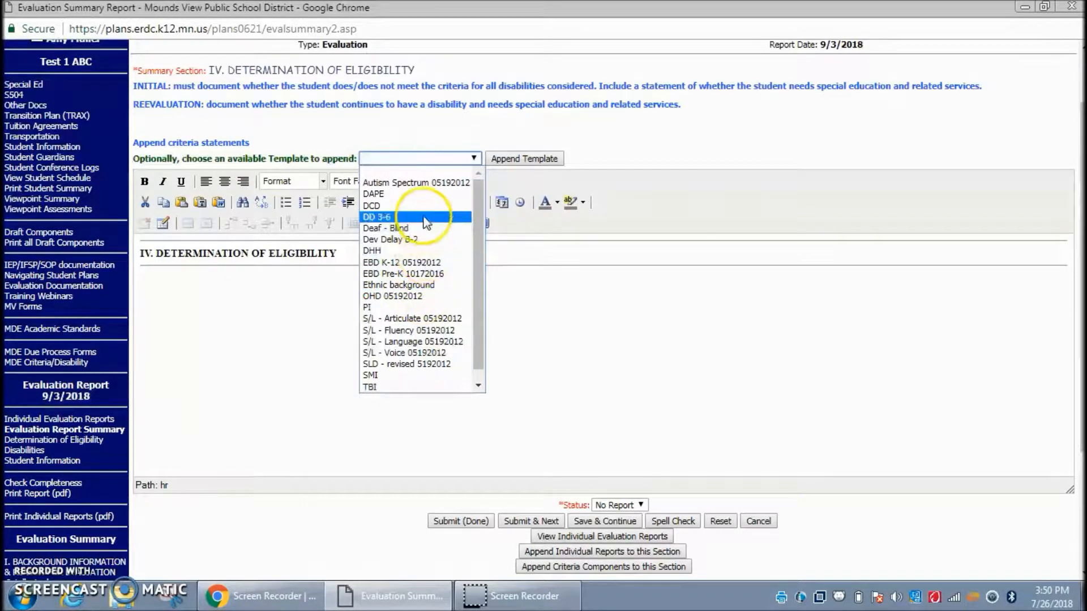
click(436, 206)
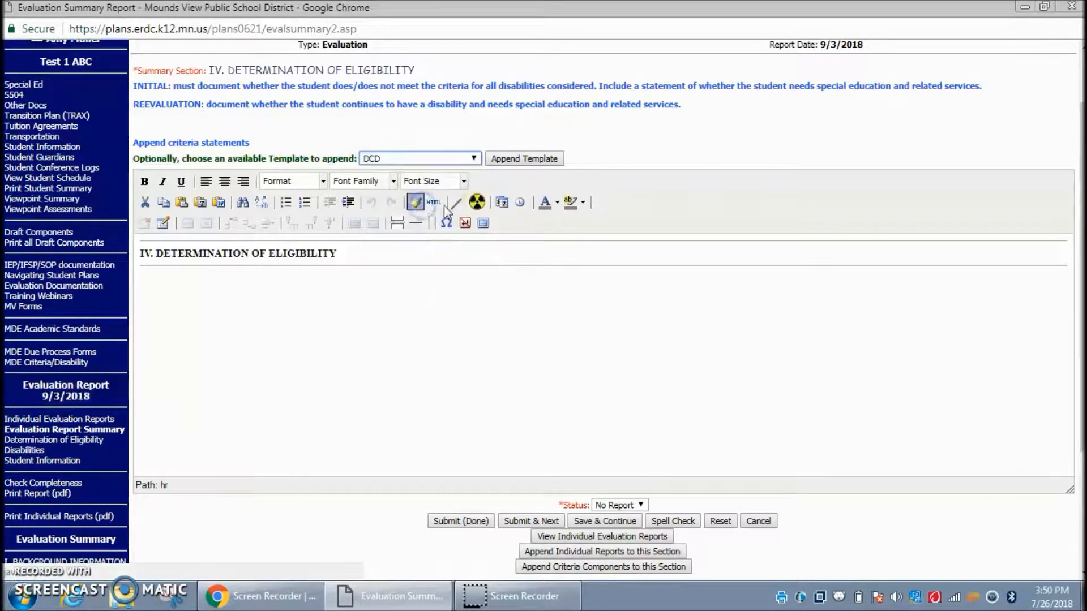
click(524, 159)
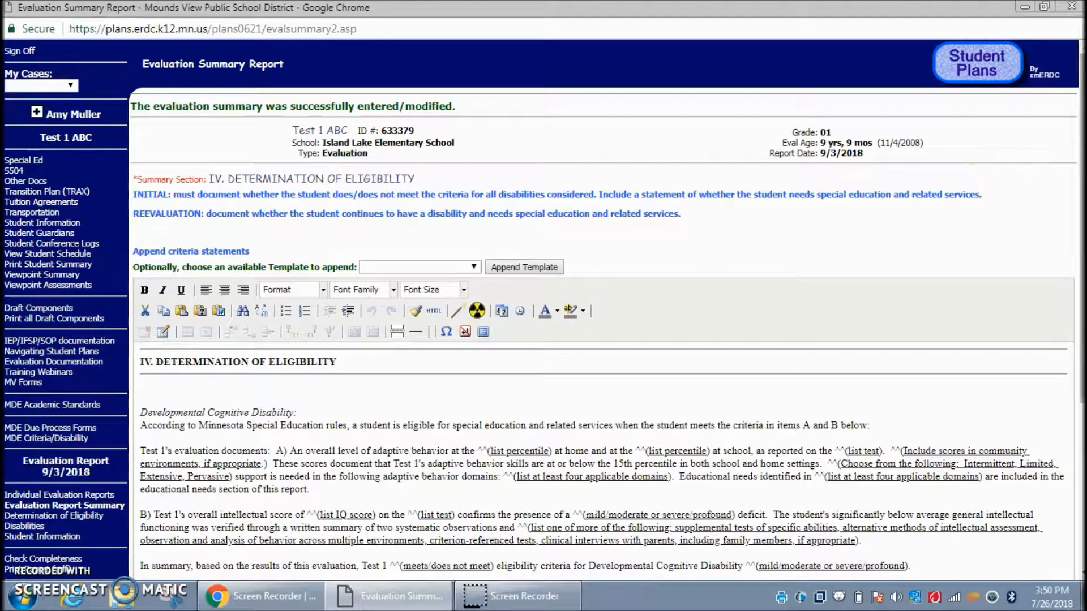
In item A, delete the ^^ markers before both "list percentile" placeholders and the first "list at least four applicable domains"
scroll(1079, 198, down, 2)
drag(1079, 198, 1079, 271)
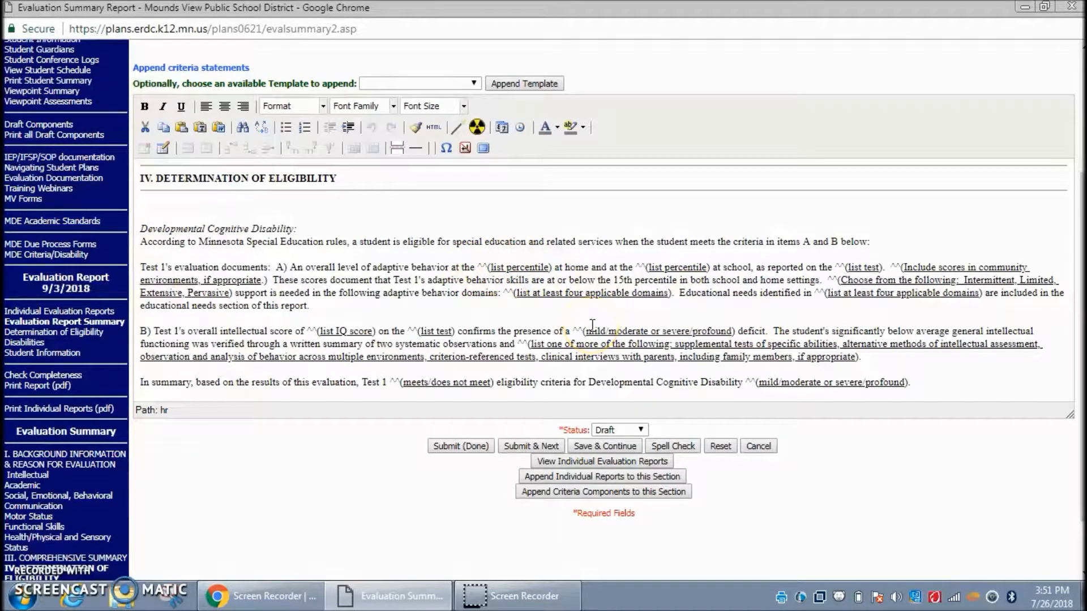
click(487, 267)
key(BackSpace)
key(BackSpace)
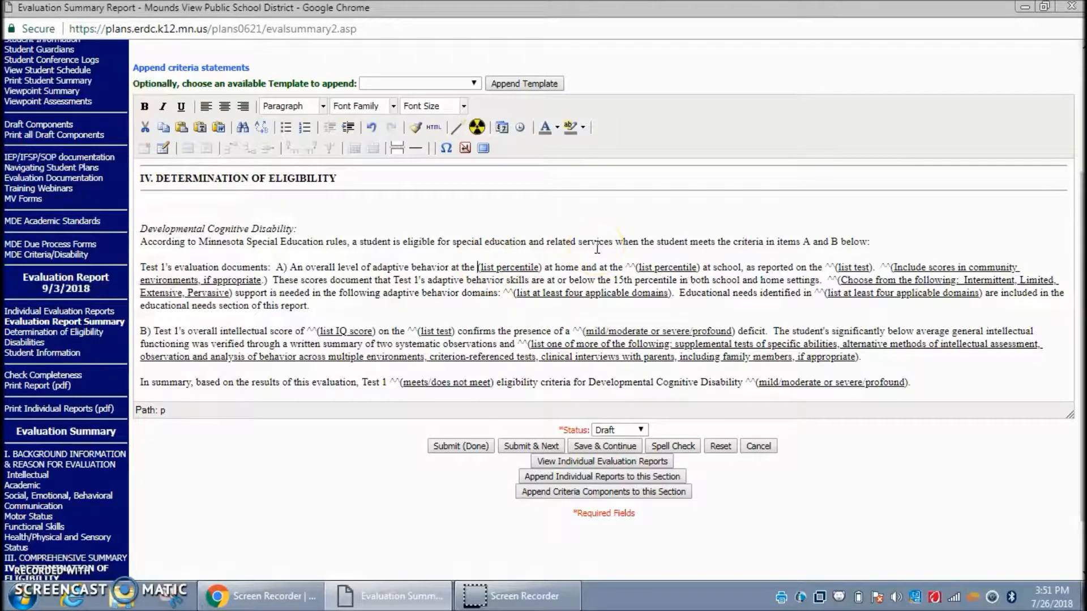
click(515, 293)
key(BackSpace)
key(BackSpace)
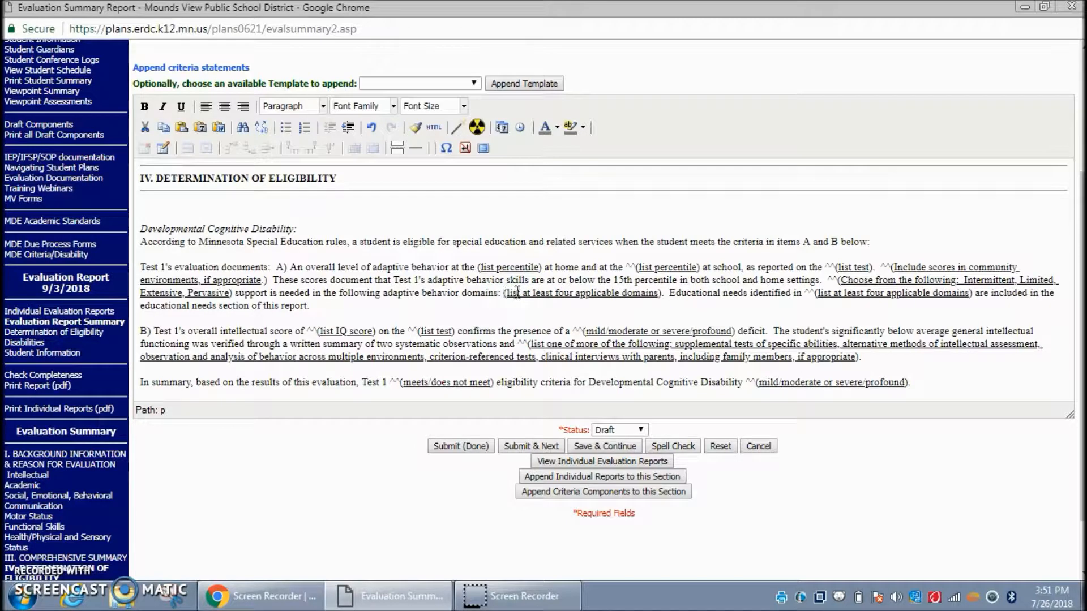
key(BackSpace)
key(BackSpace)
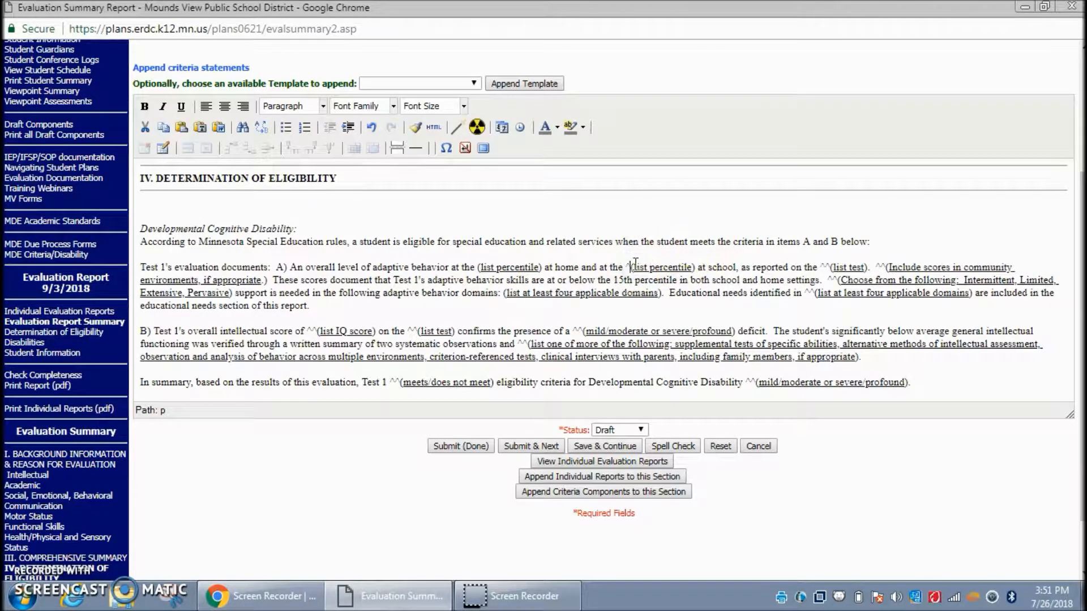
Delete item A's remaining ^^ markers, before the test, community scores, support level and second applicable domains placeholders
click(822, 266)
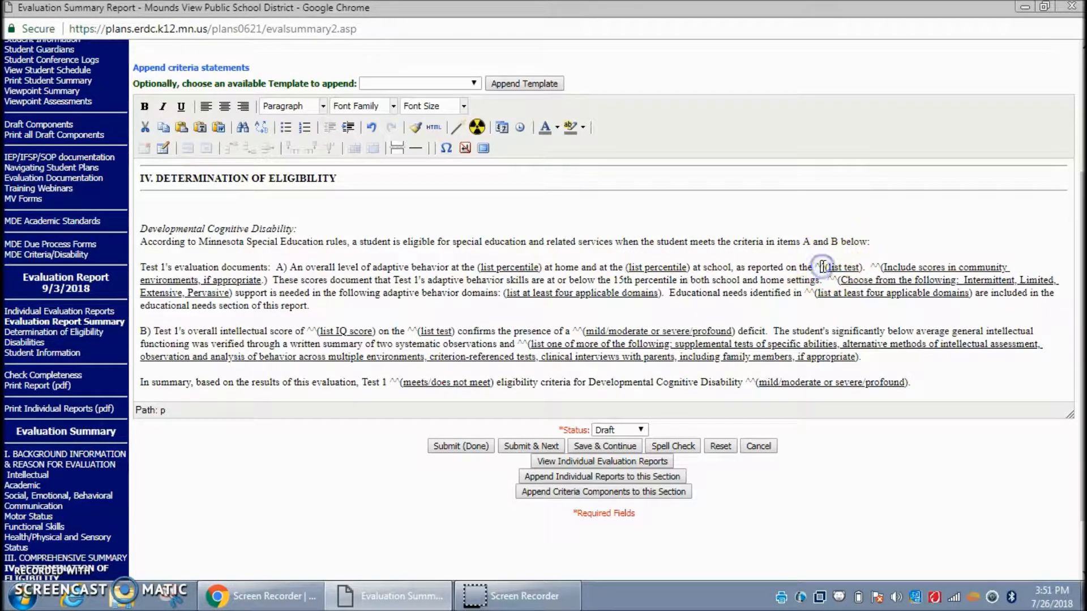
key(BackSpace)
key(BackSpace)
click(867, 268)
key(BackSpace)
key(BackSpace)
click(764, 280)
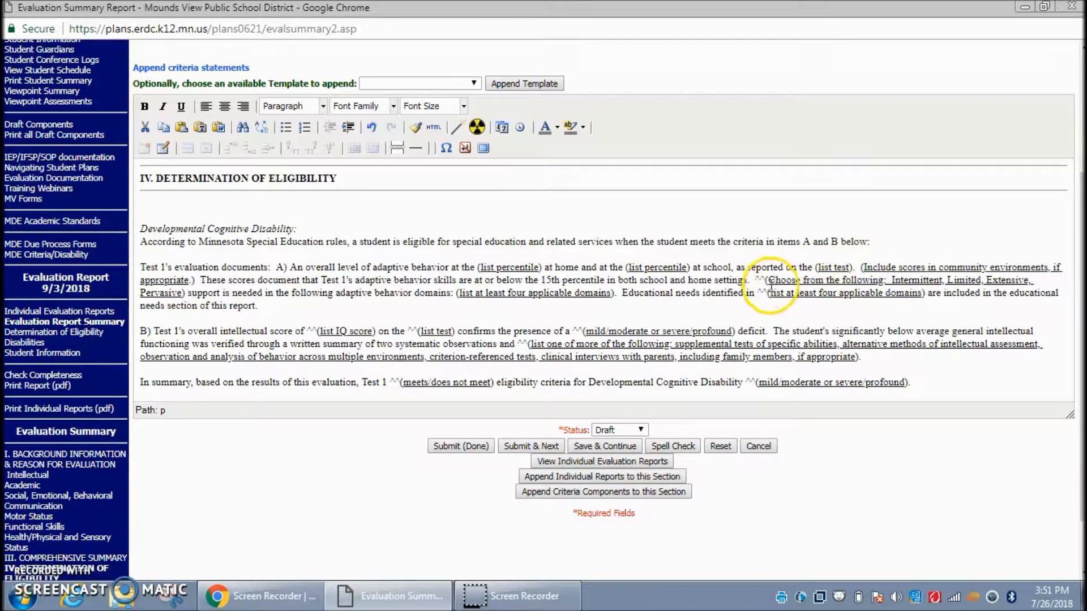
key(BackSpace)
key(BackSpace)
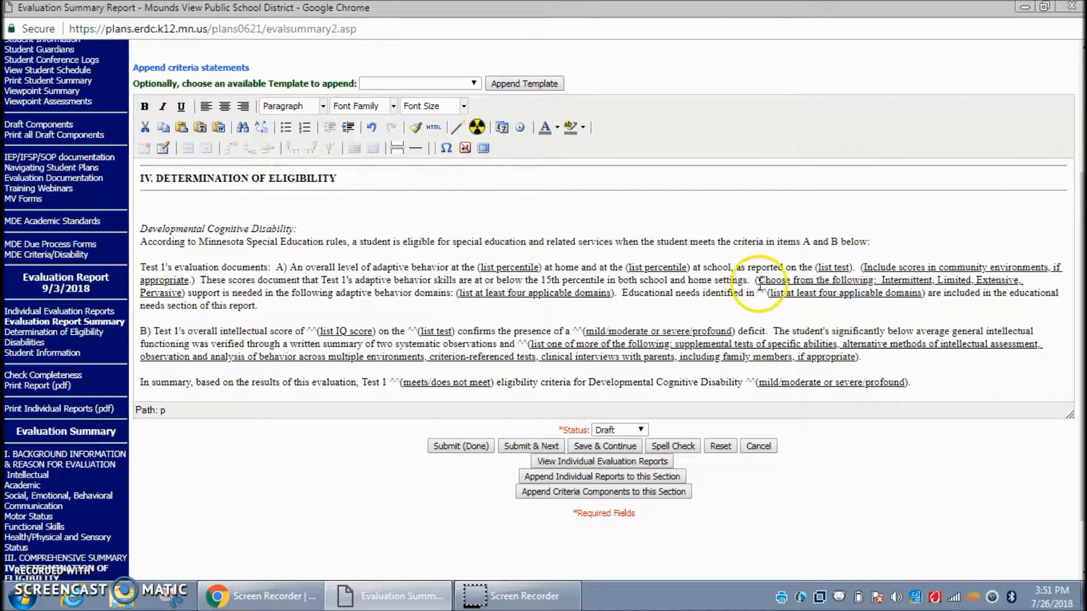
click(767, 292)
key(BackSpace)
key(BackSpace)
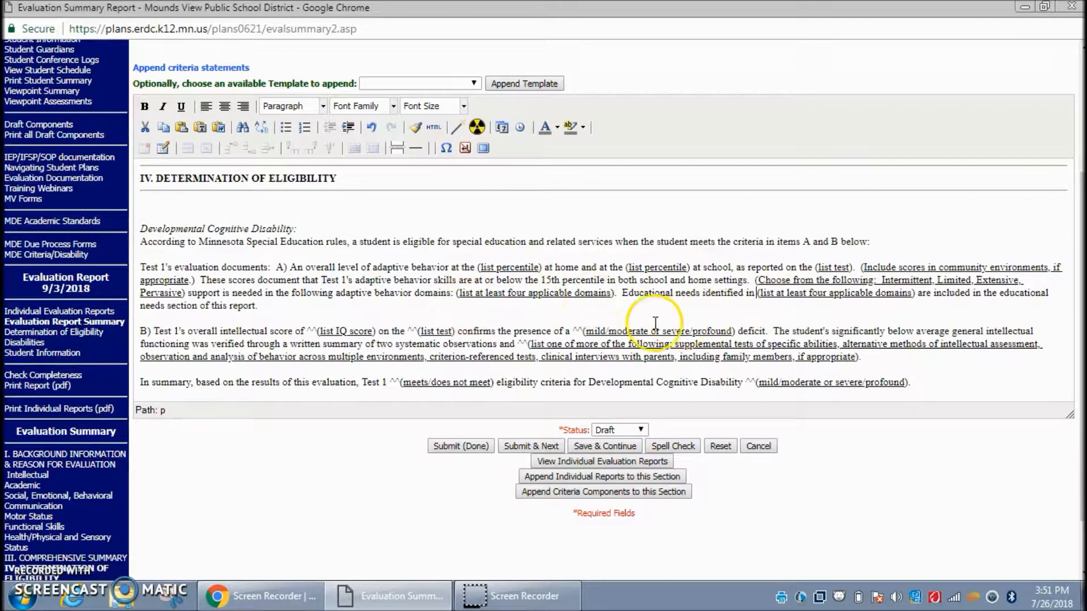
In item B, delete the ^^ markers before the deficit level, test, IQ score and "list one of more of the following" placeholders
click(583, 331)
key(BackSpace)
key(BackSpace)
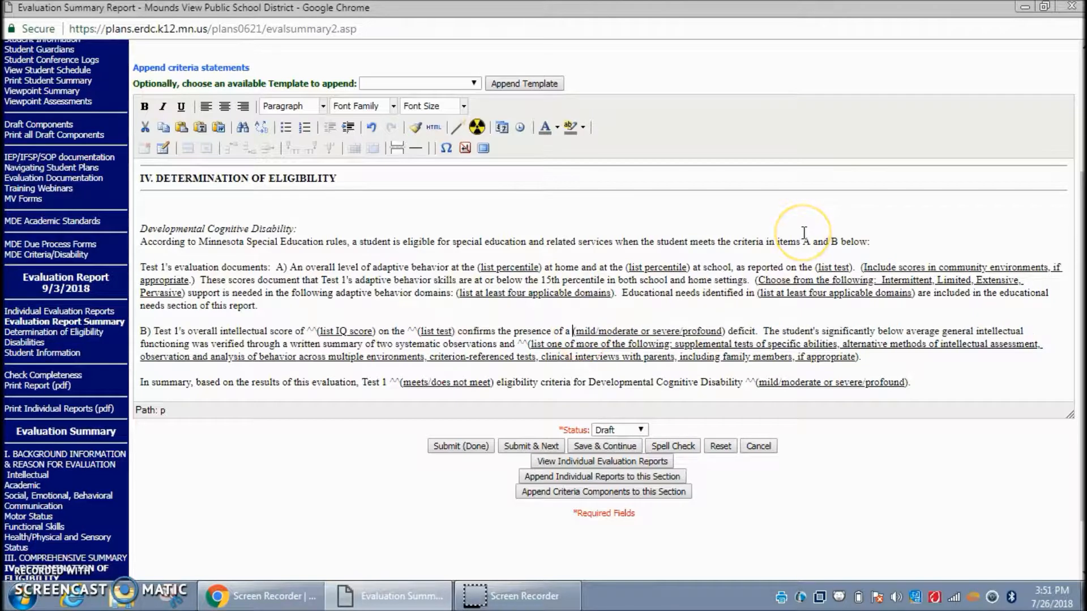
click(416, 332)
key(BackSpace)
key(BackSpace)
click(316, 331)
key(BackSpace)
key(BackSpace)
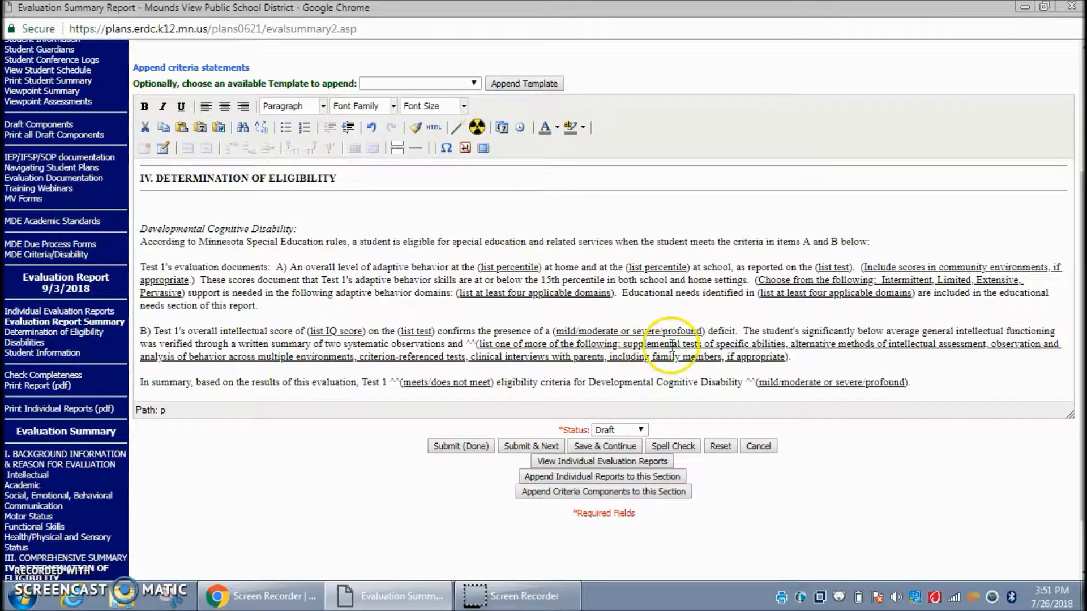
click(478, 344)
key(BackSpace)
key(BackSpace)
In the closing summary sentence, delete the ^^ markers before "(meets/does not meet)" and "(mild/moderate or severe/profound)"
click(397, 382)
key(BackSpace)
key(BackSpace)
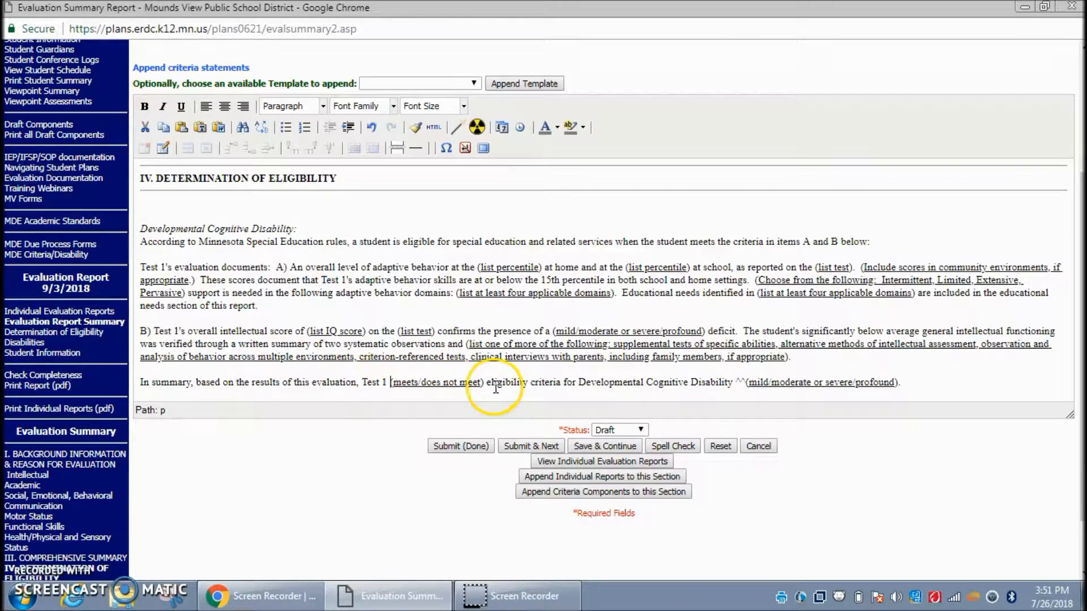
click(745, 383)
key(BackSpace)
key(BackSpace)
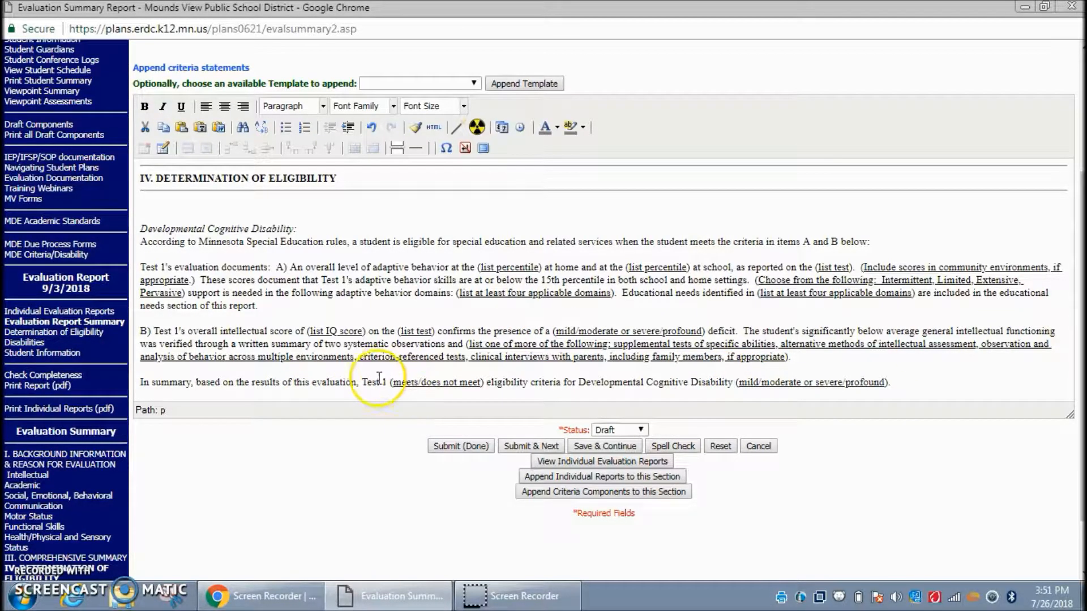
Reduce the choices in the summary sentence to "meets" and "severe/profound", deleting the other options, parentheses and extra slash
click(417, 384)
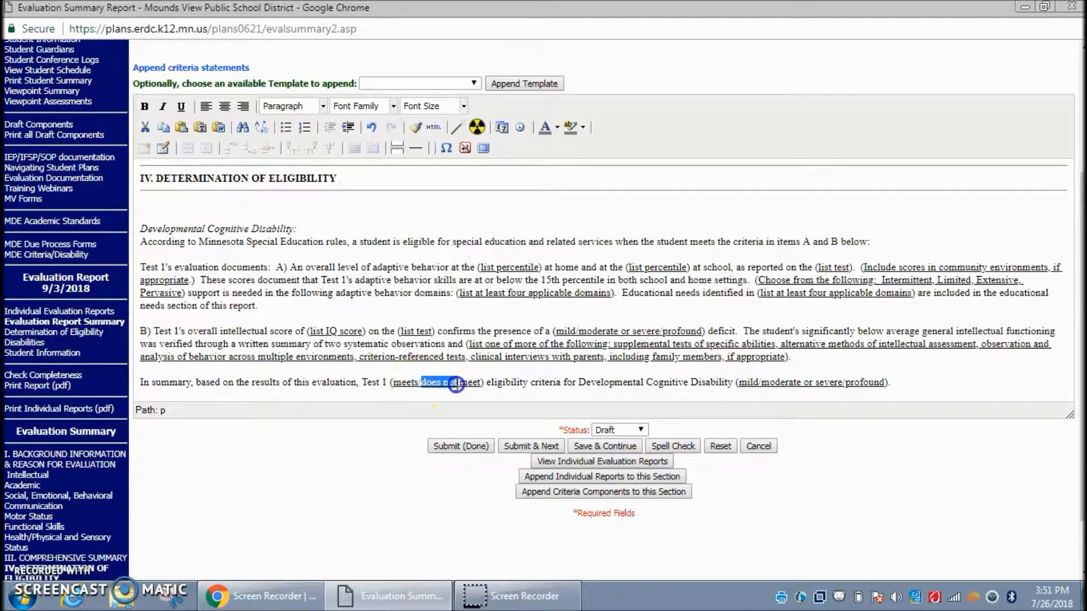
key(BackSpace)
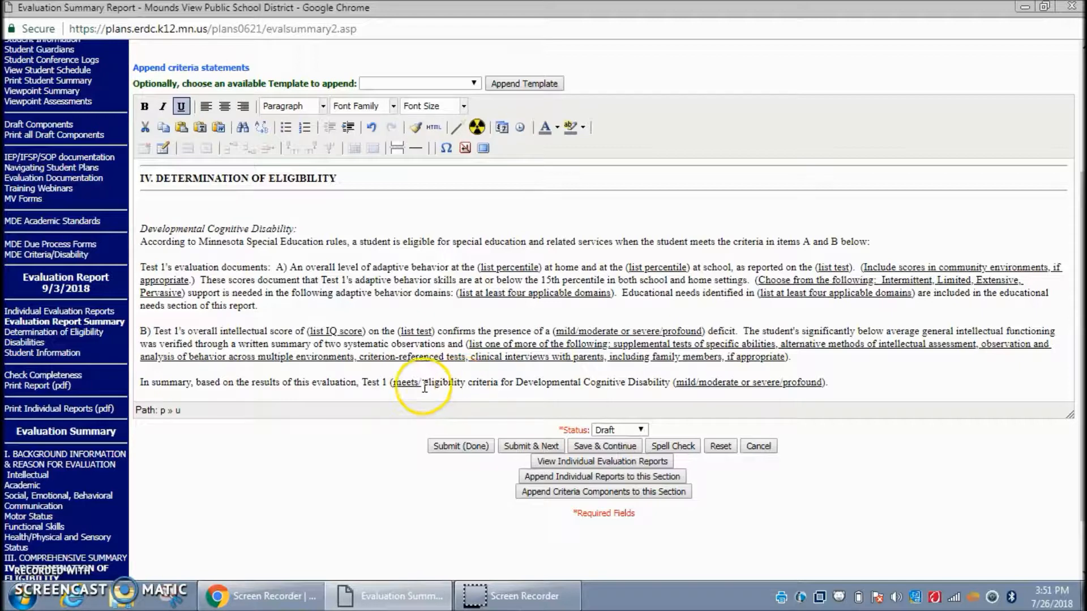
click(393, 382)
key(BackSpace)
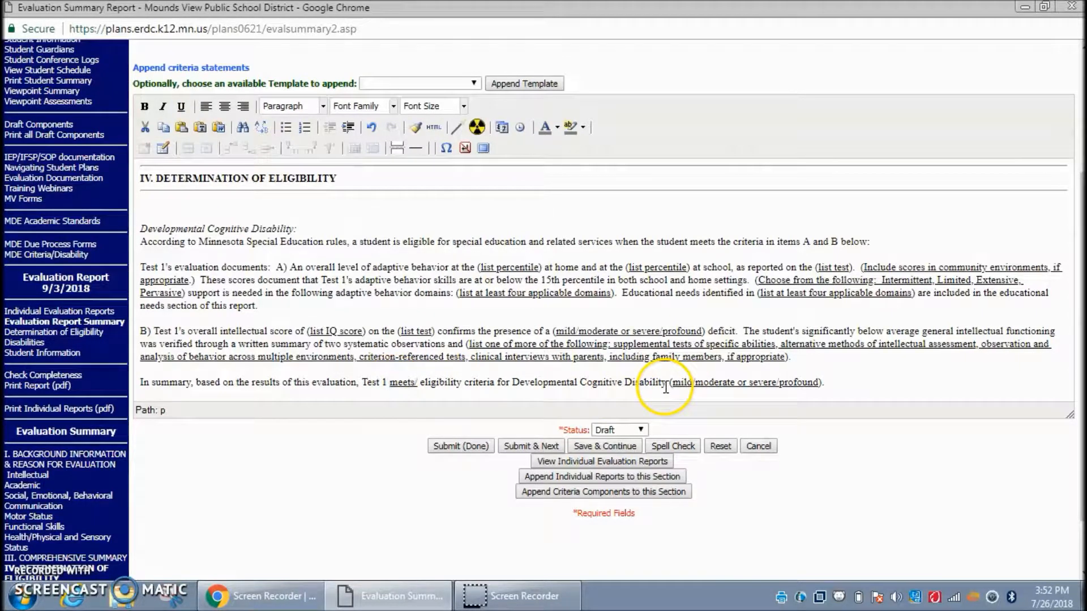
drag(671, 383, 748, 385)
key(BackSpace)
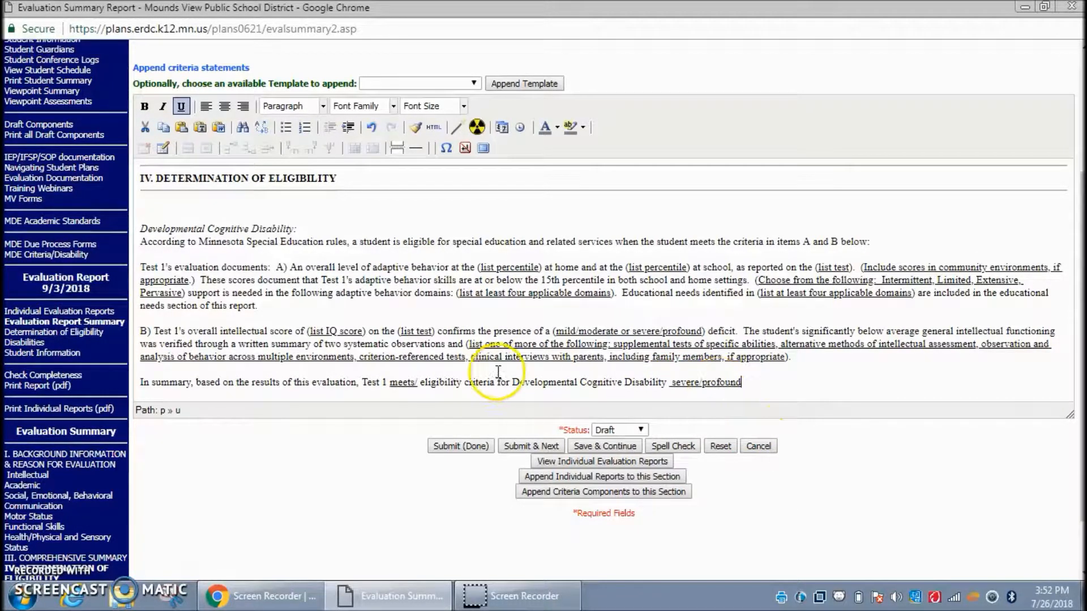
click(419, 385)
key(BackSpace)
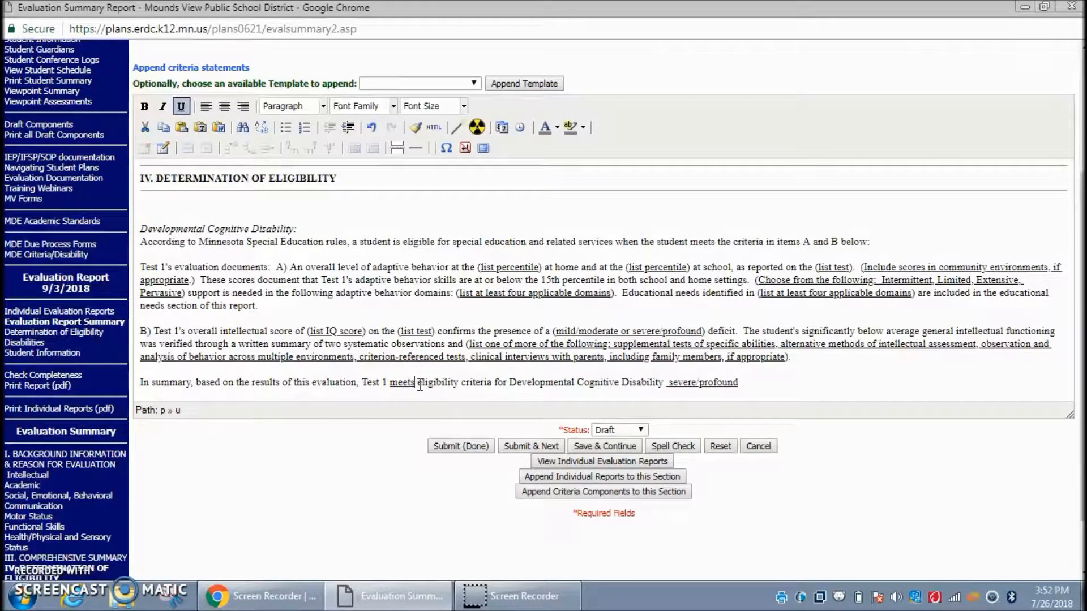
Remove the underline from "meets" and "severe/profound" in the summary sentence
double_click(403, 384)
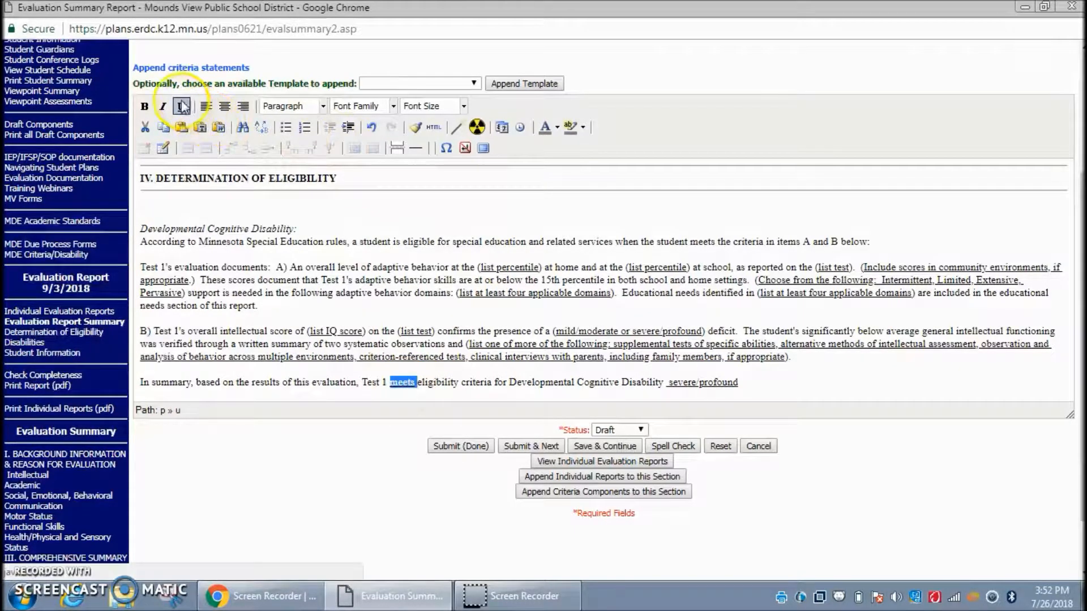
double_click(718, 383)
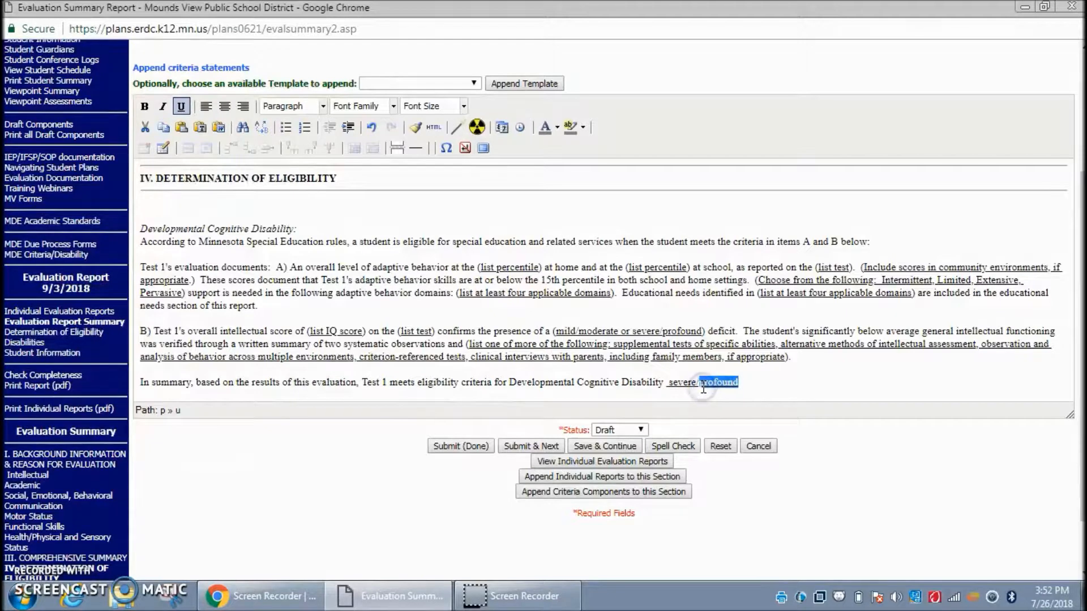
click(181, 106)
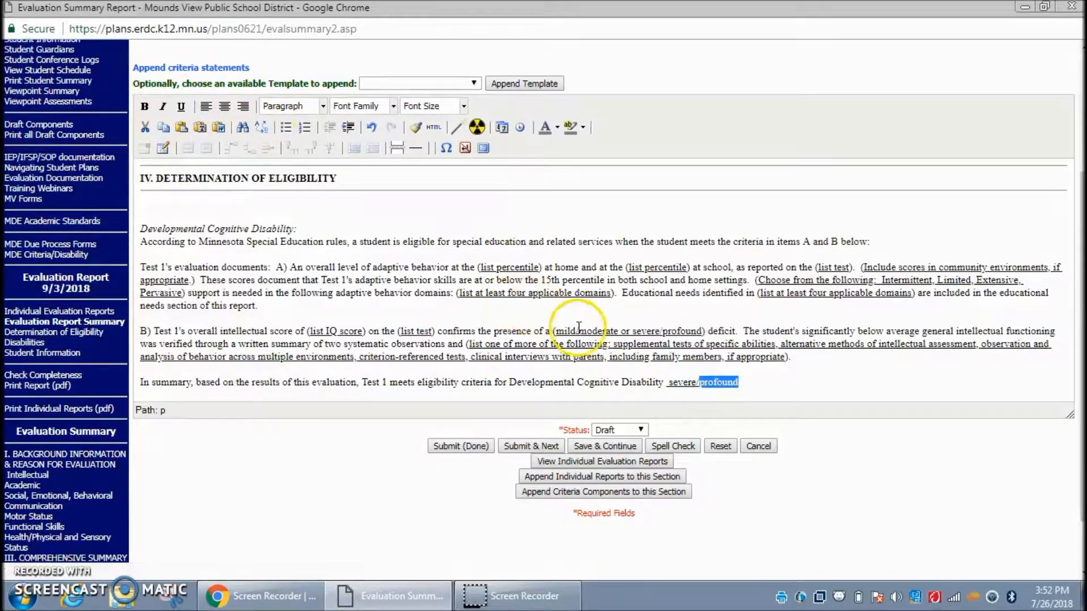
click(708, 387)
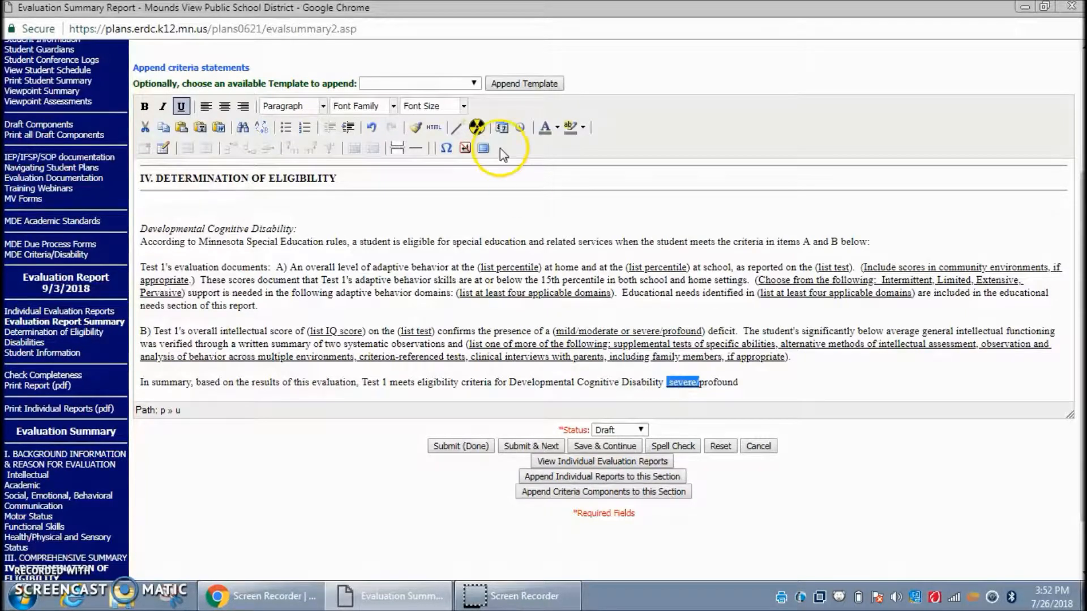
click(181, 107)
click(323, 328)
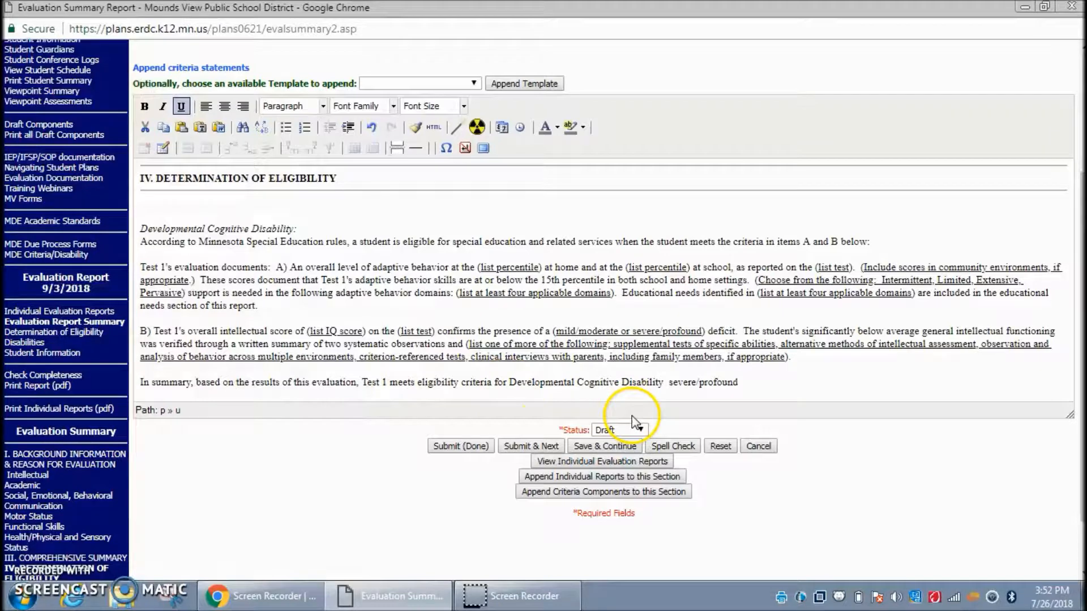
Append the S/L - Articulate 05192012 criteria template below the Developmental Cognitive Disability summary sentence and save the section
click(785, 386)
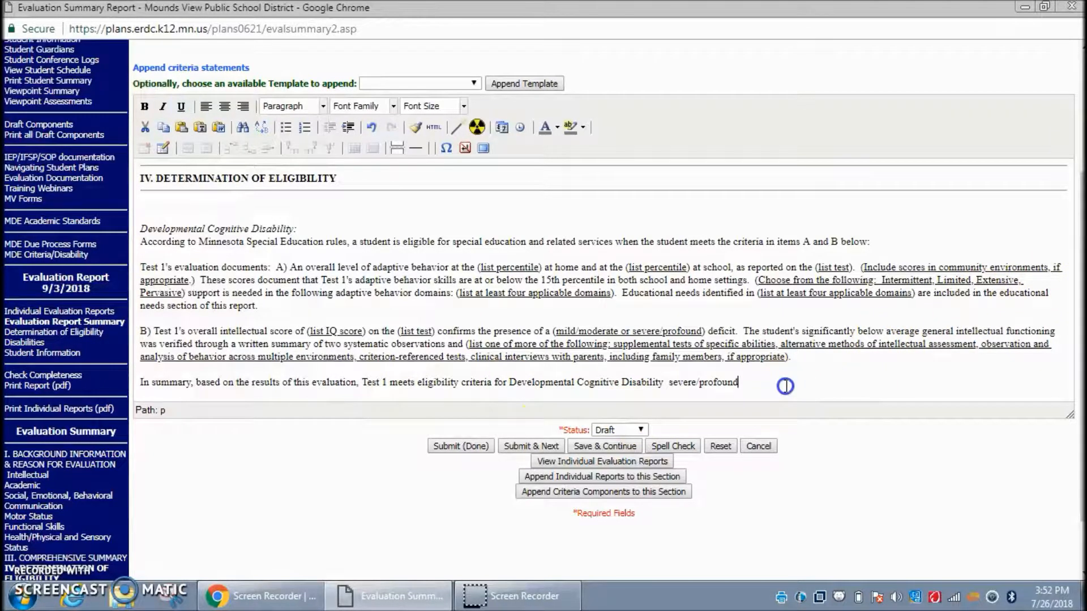
key(Return)
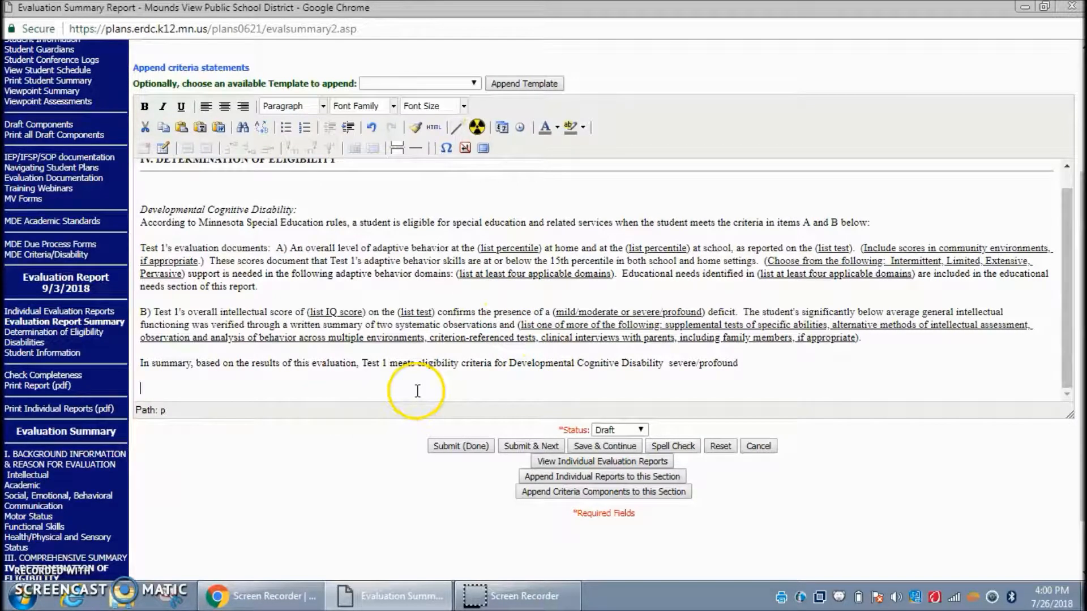
click(473, 84)
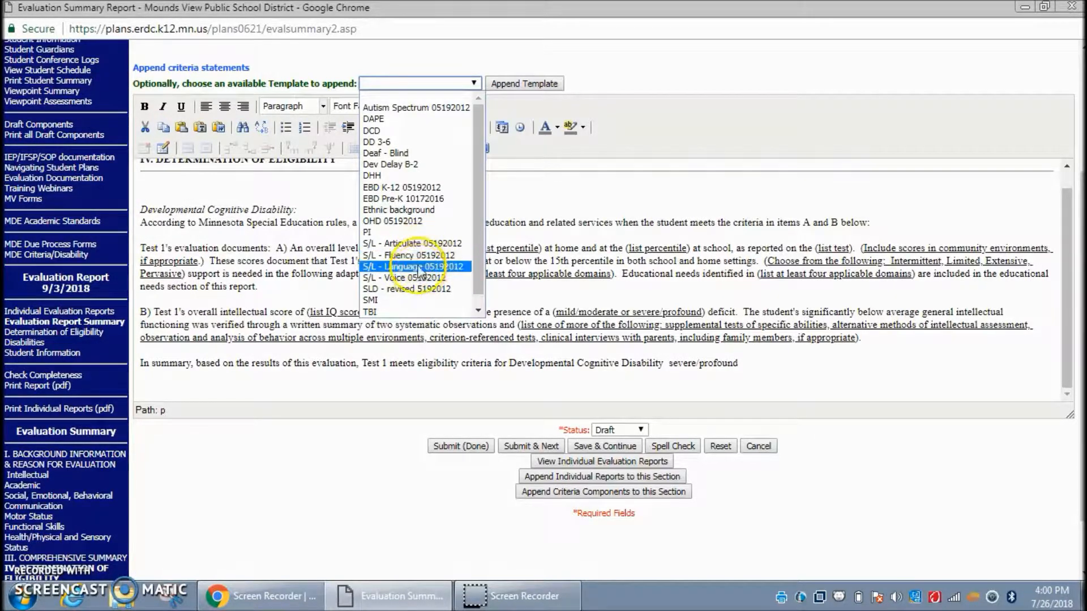
click(421, 243)
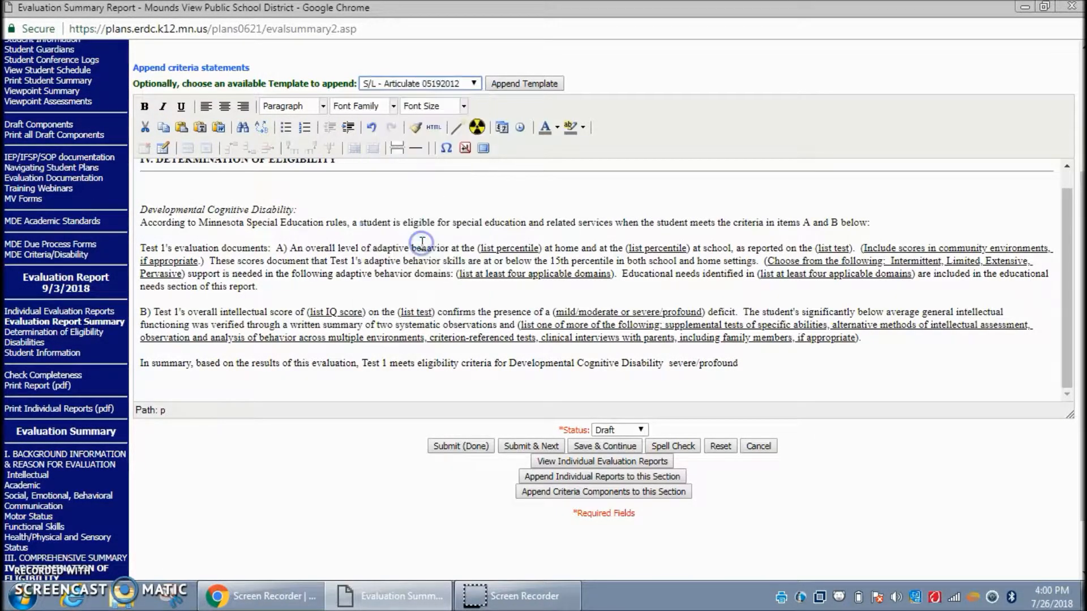
click(538, 84)
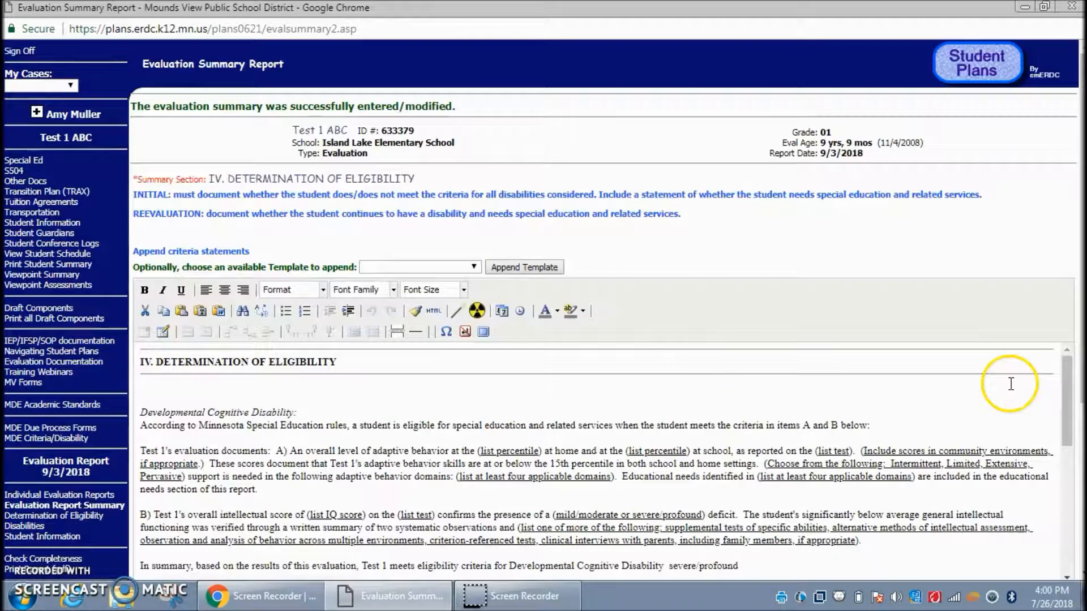
drag(1067, 370, 1056, 522)
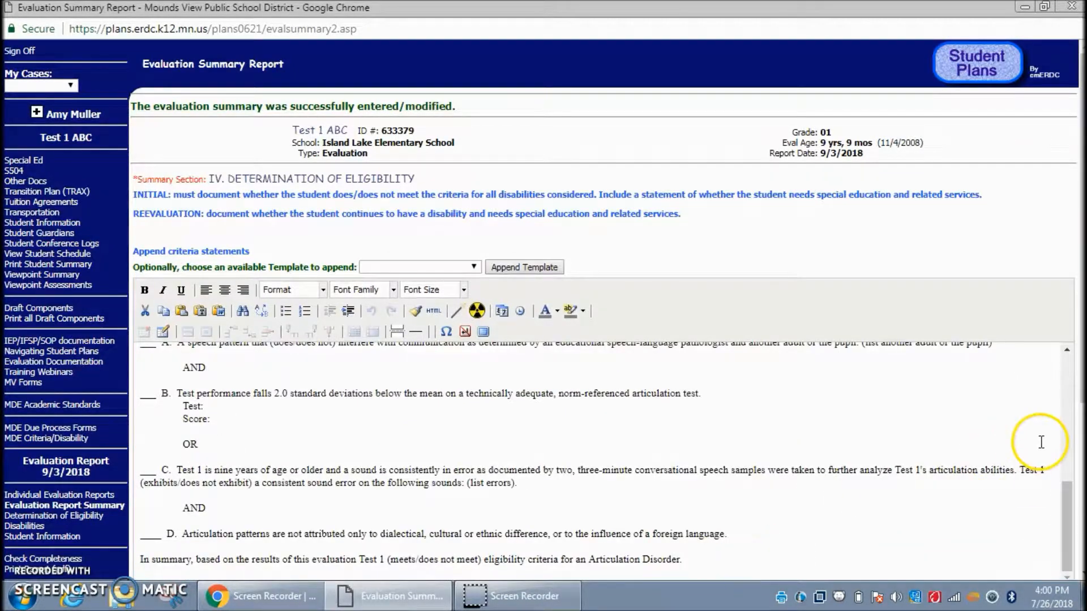
drag(1082, 395, 1070, 486)
click(605, 494)
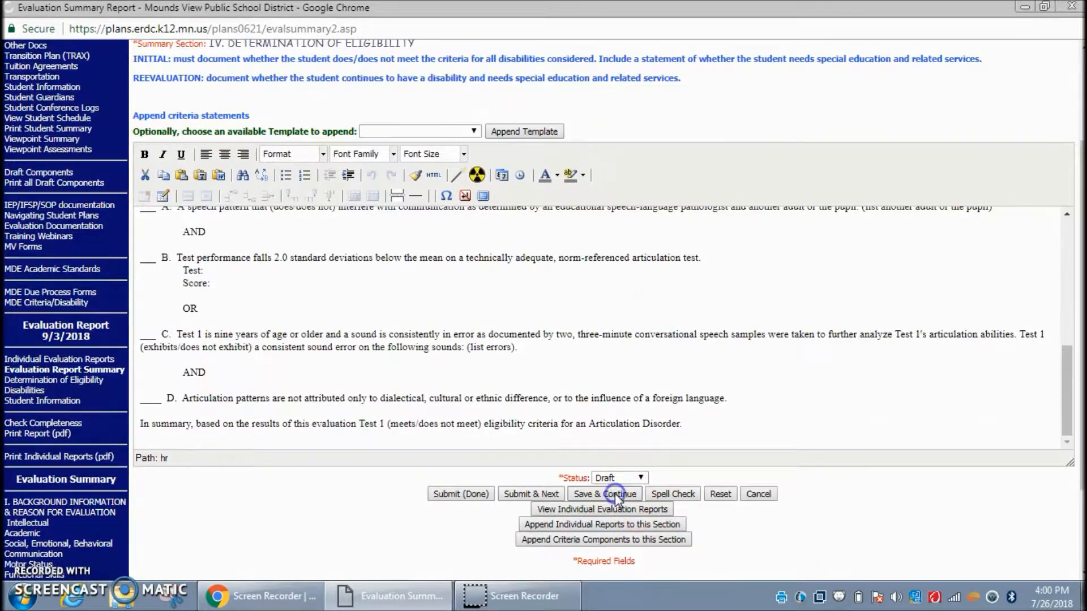
Set the status of section IV. Determination of Eligibility to Complete and save it
drag(1068, 365, 1068, 490)
drag(1082, 366, 1067, 485)
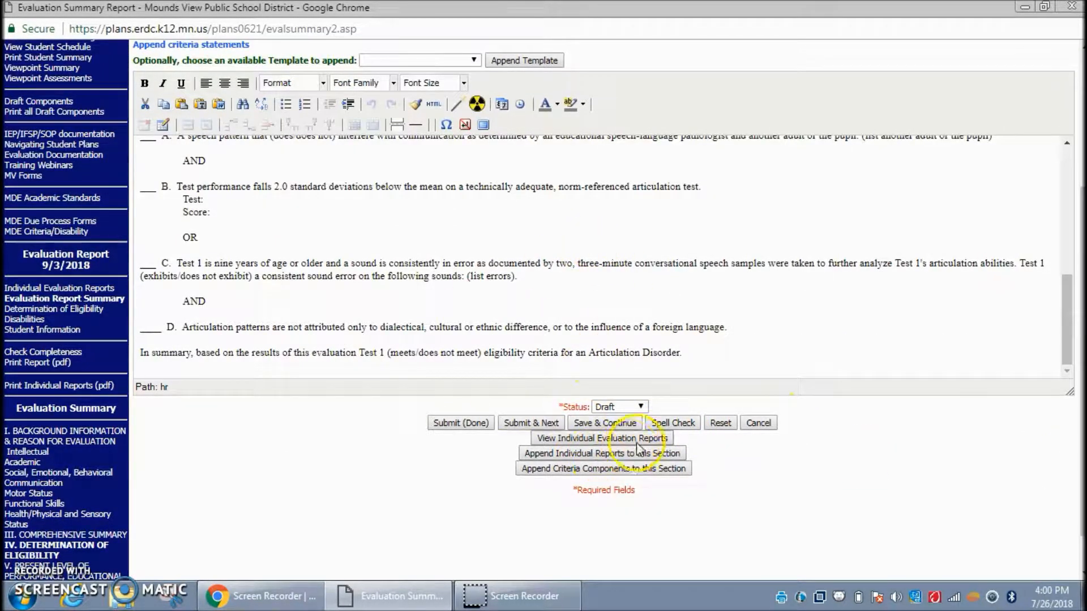
click(641, 407)
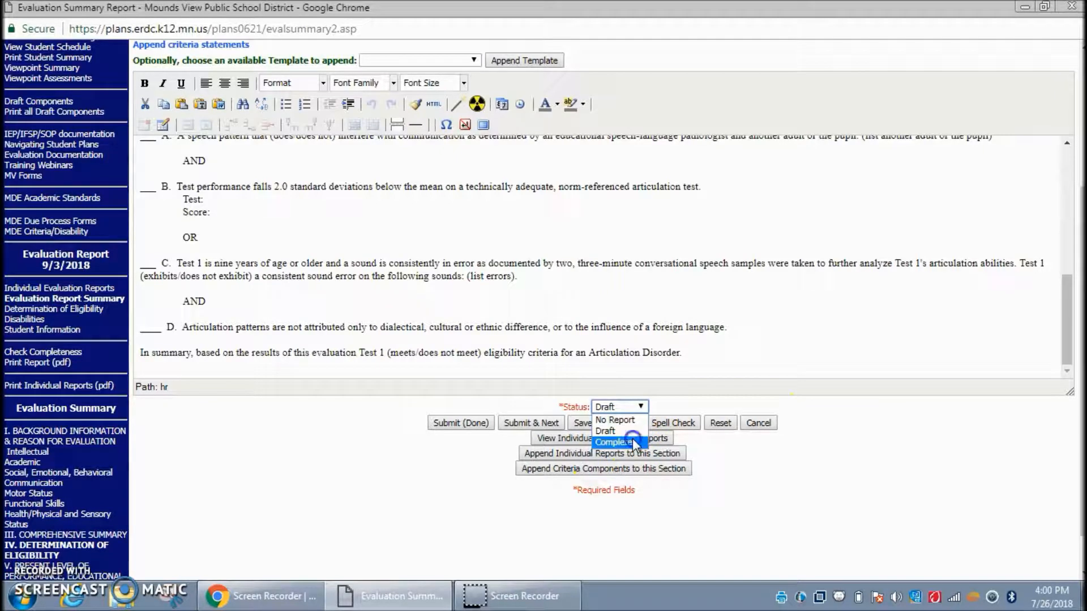
click(633, 438)
click(623, 429)
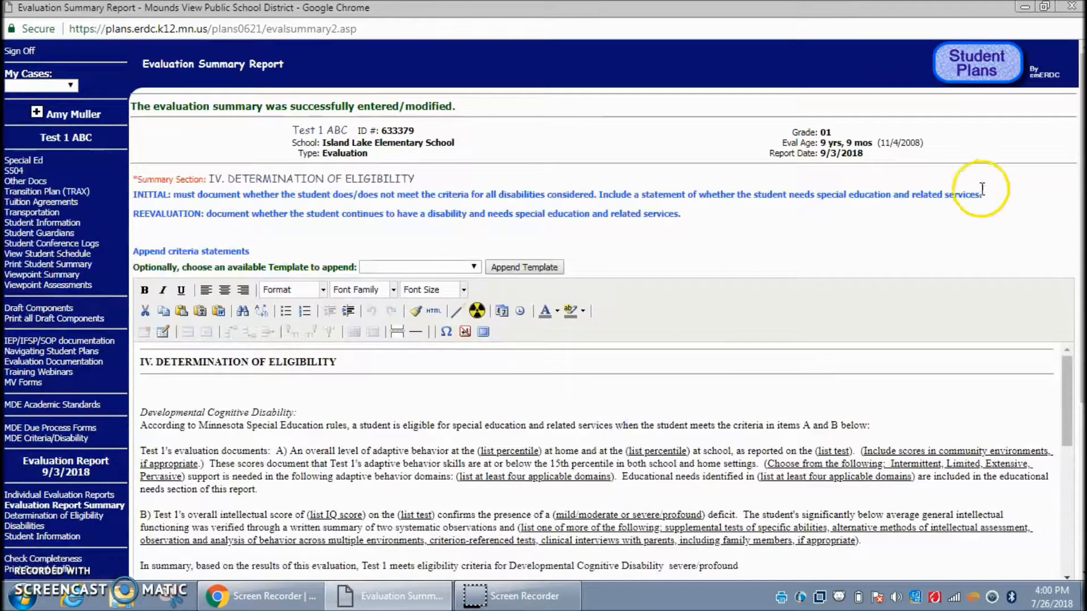
In section V, enter "kdjfklsdjf" for present level of performance, "ksjfsdkl fj" for Educational Needs and "kajdfklsdfj" for Additions or Modifications
scroll(1066, 272, down, 5)
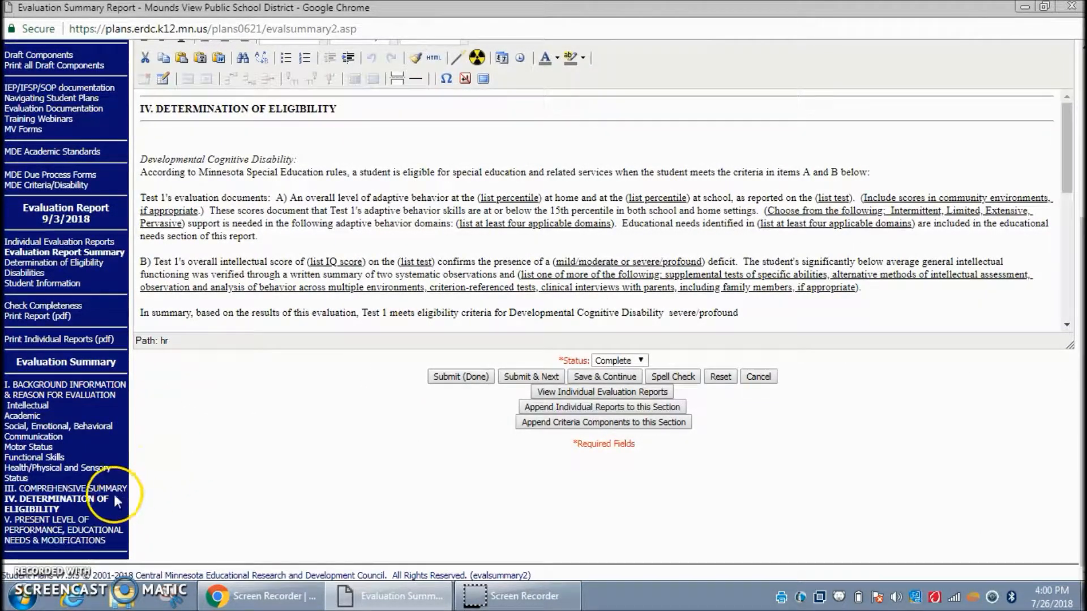
click(71, 518)
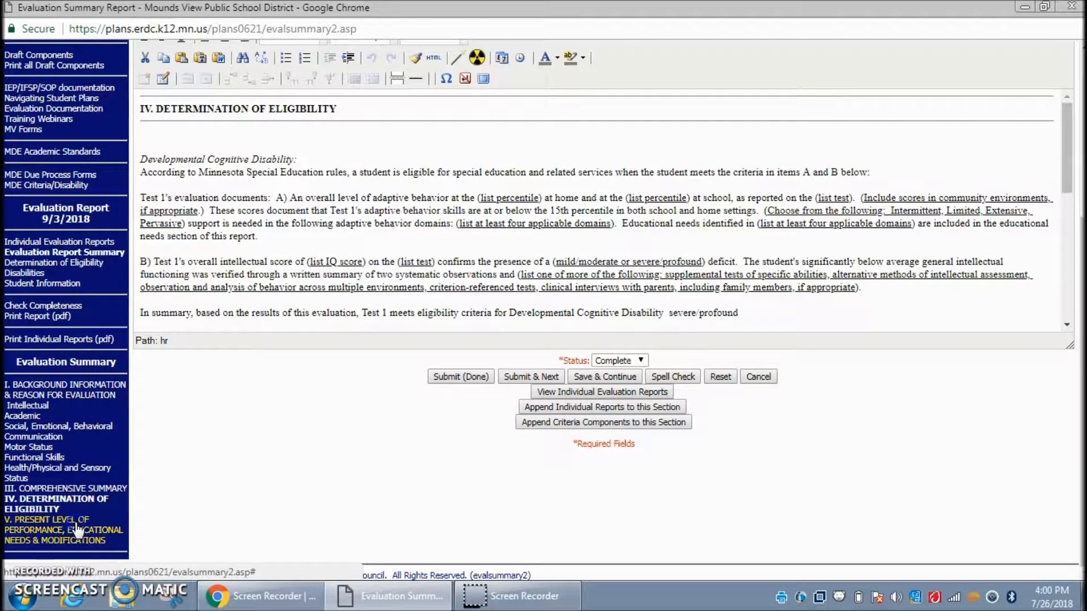
click(75, 524)
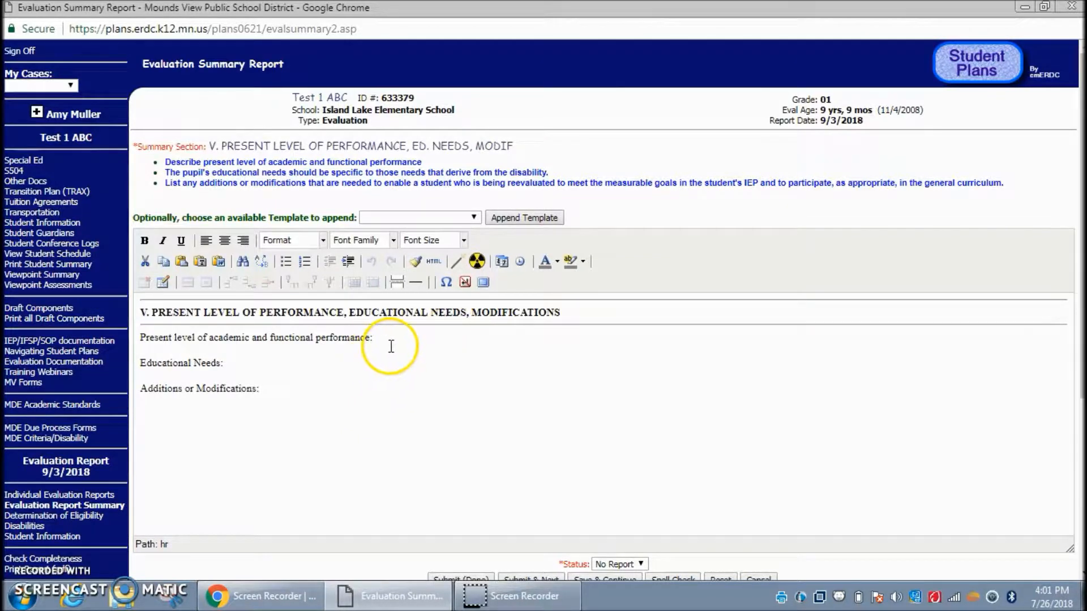
click(295, 381)
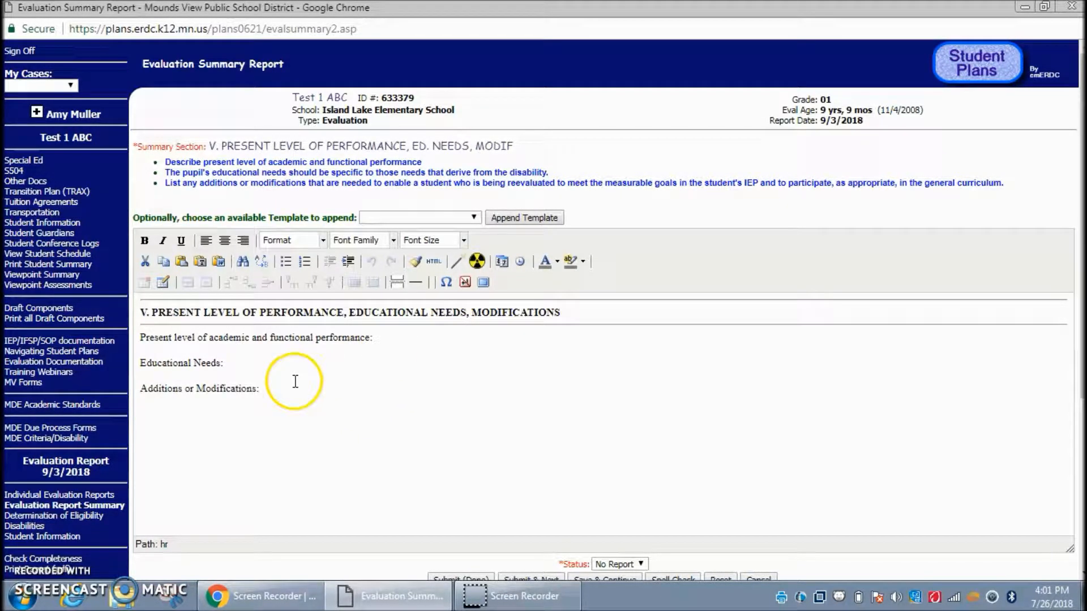
click(412, 341)
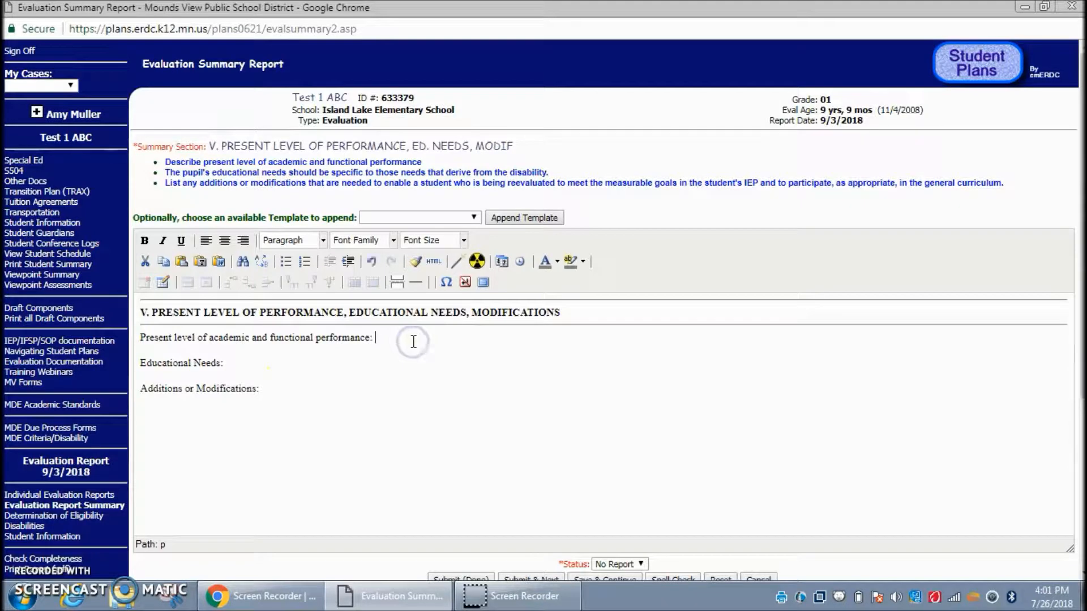
click(291, 371)
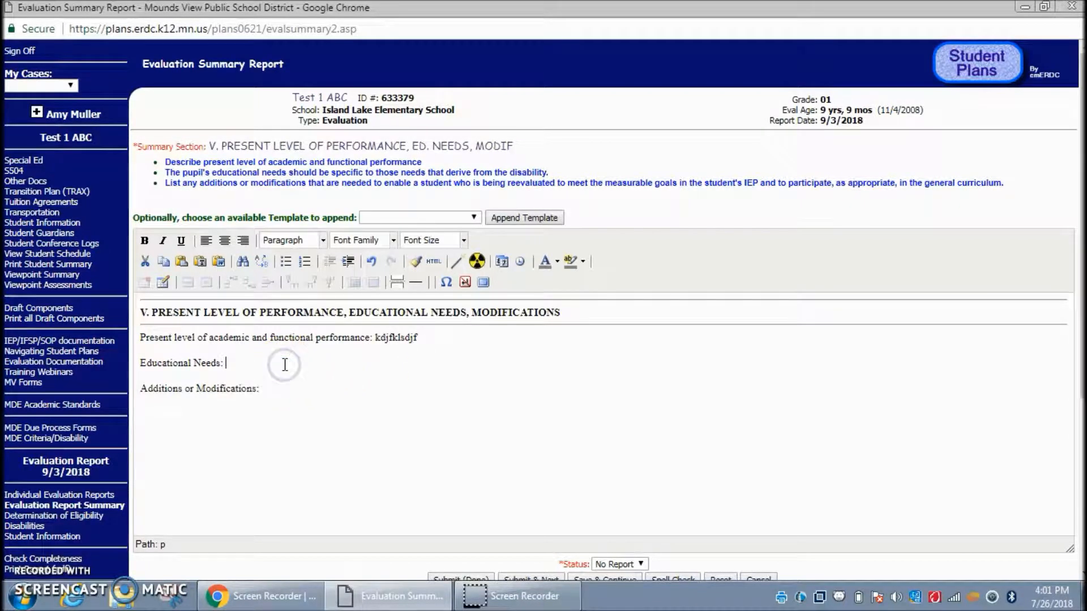
click(272, 391)
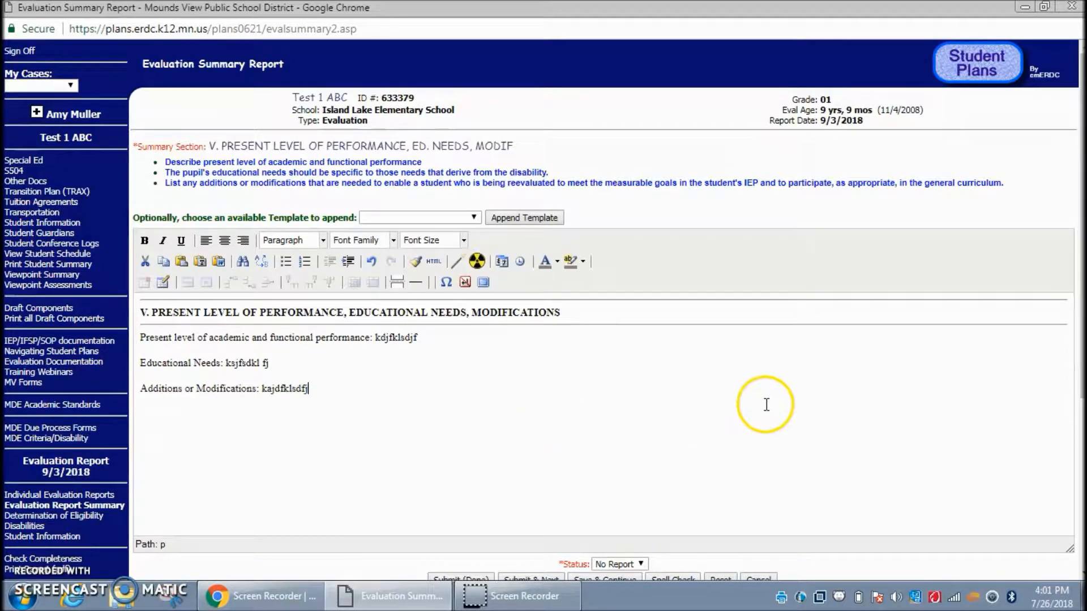
Set the status of section V. Present Level of Performance to Complete and save it
drag(1079, 300, 1072, 390)
click(637, 414)
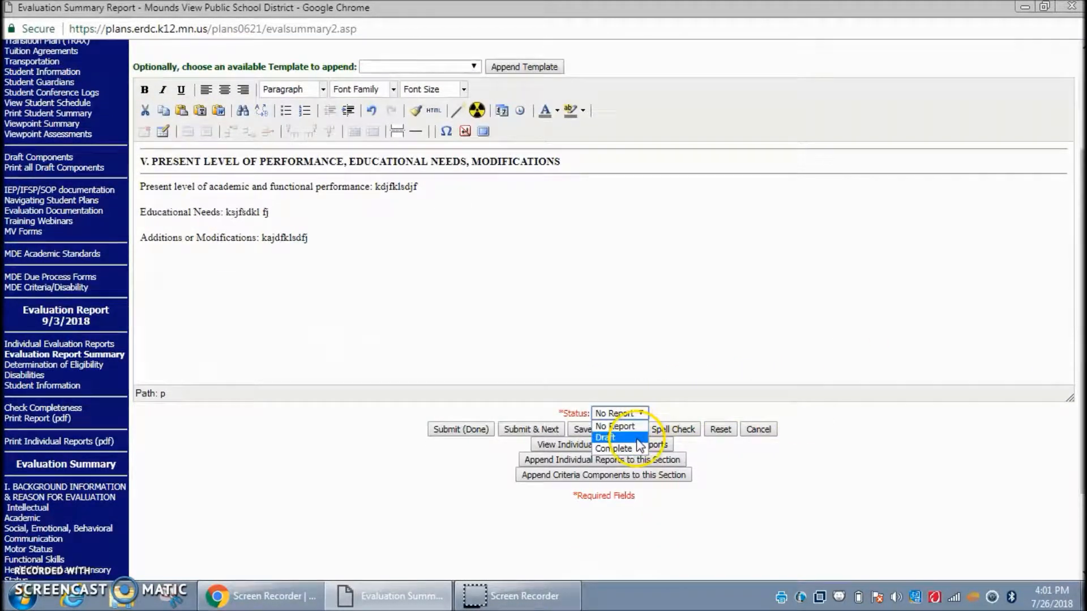
click(626, 447)
click(619, 430)
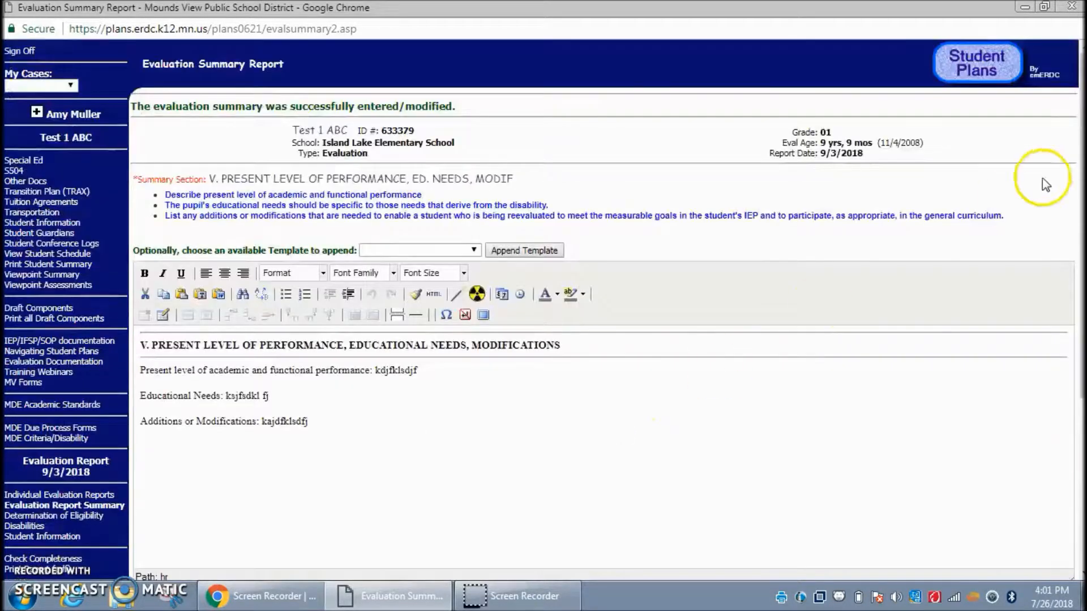
On the Determination of Eligibility page, add ", lkjkljklsfj" after the name in Report Completed By and submit the page
drag(1078, 173, 1072, 357)
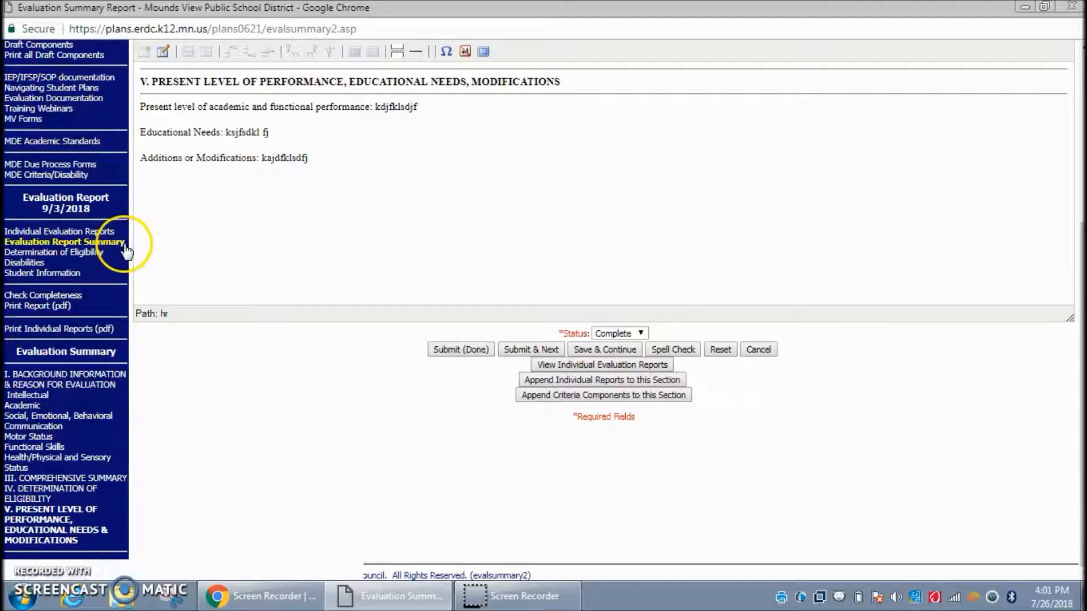
click(94, 253)
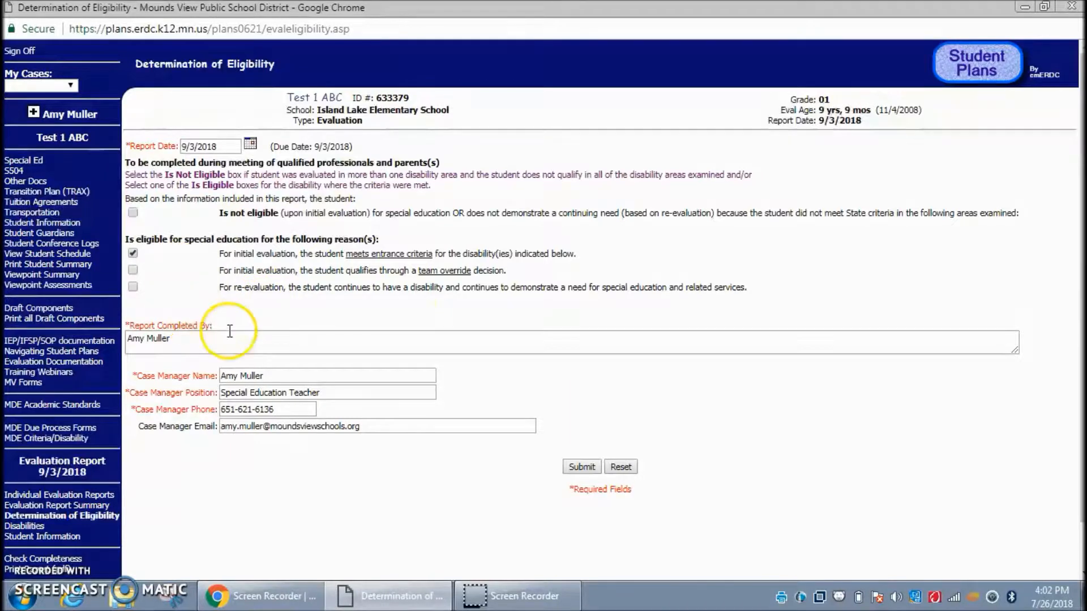
click(201, 342)
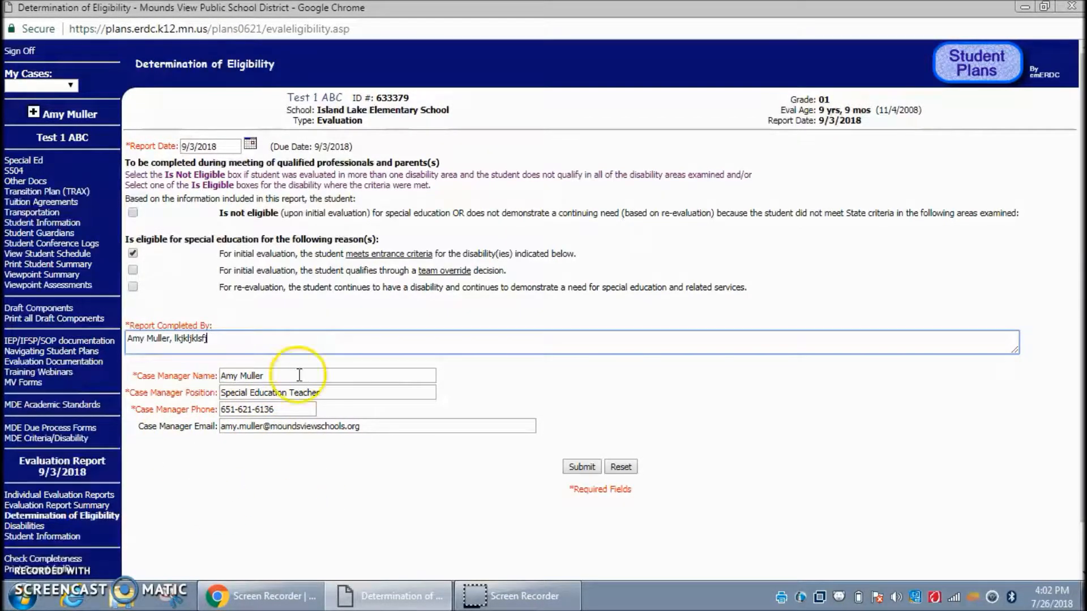
click(587, 467)
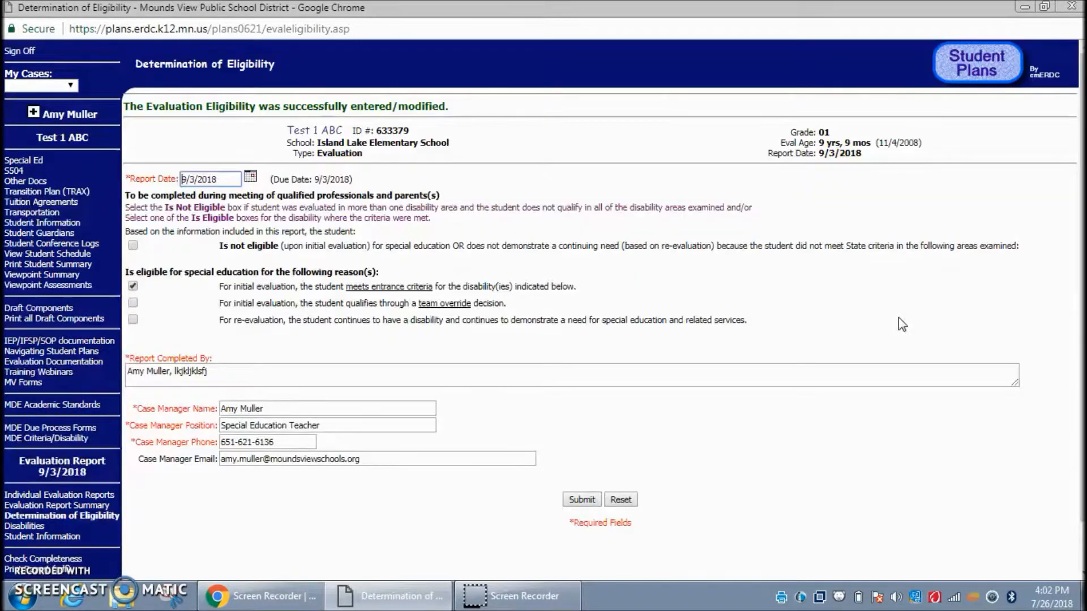
Record Developmental Cognitive Disab:severe-profound as the primary disability and Speech/language impaired as secondary, and submit the evaluation disabilities
click(40, 526)
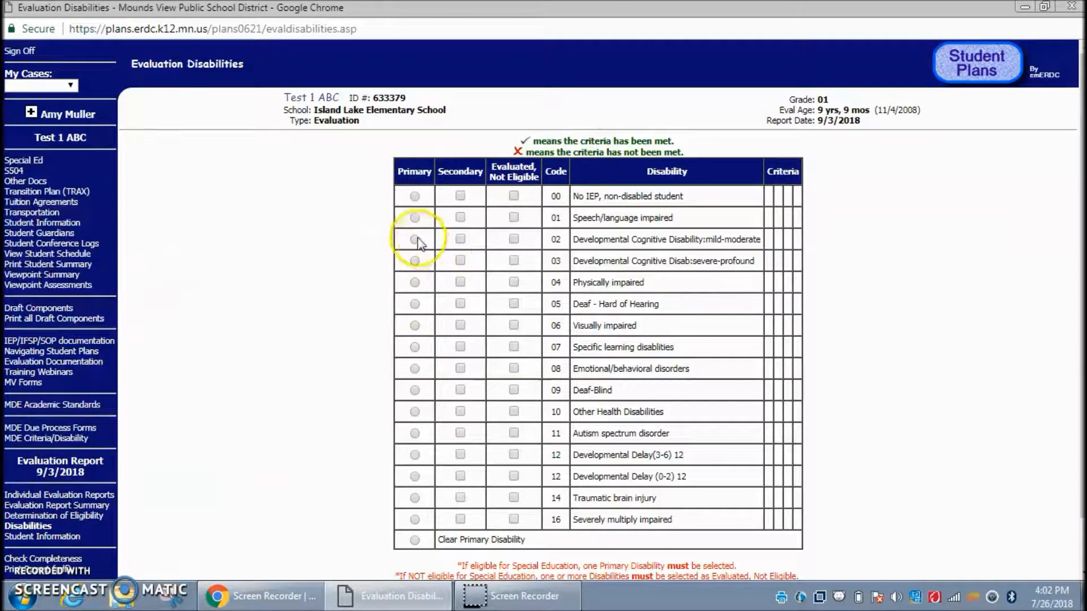
click(414, 261)
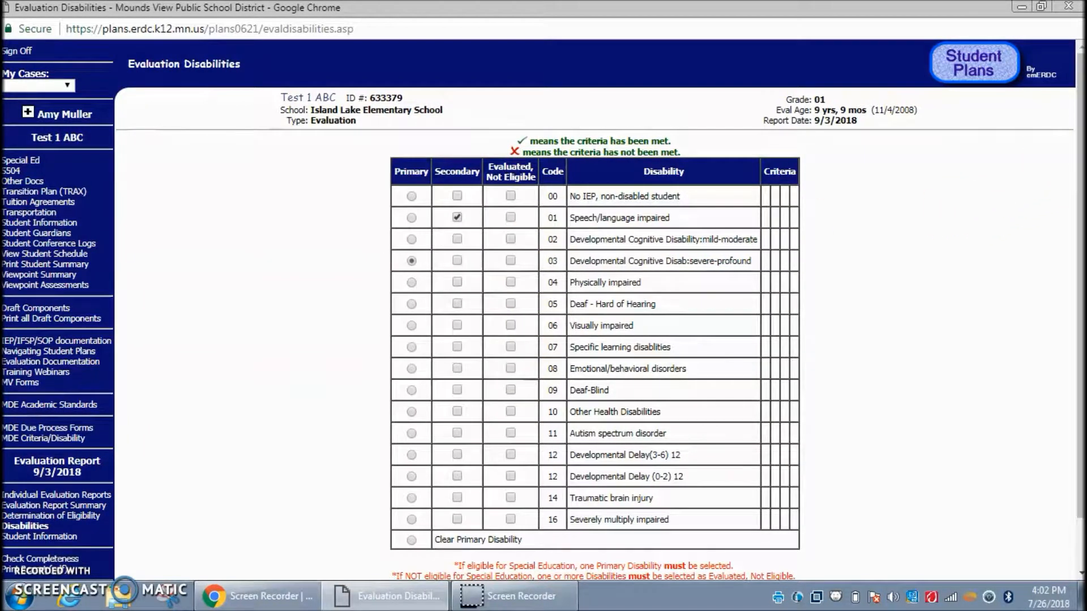
scroll(1079, 252, down, 1)
scroll(1079, 252, down, 1)
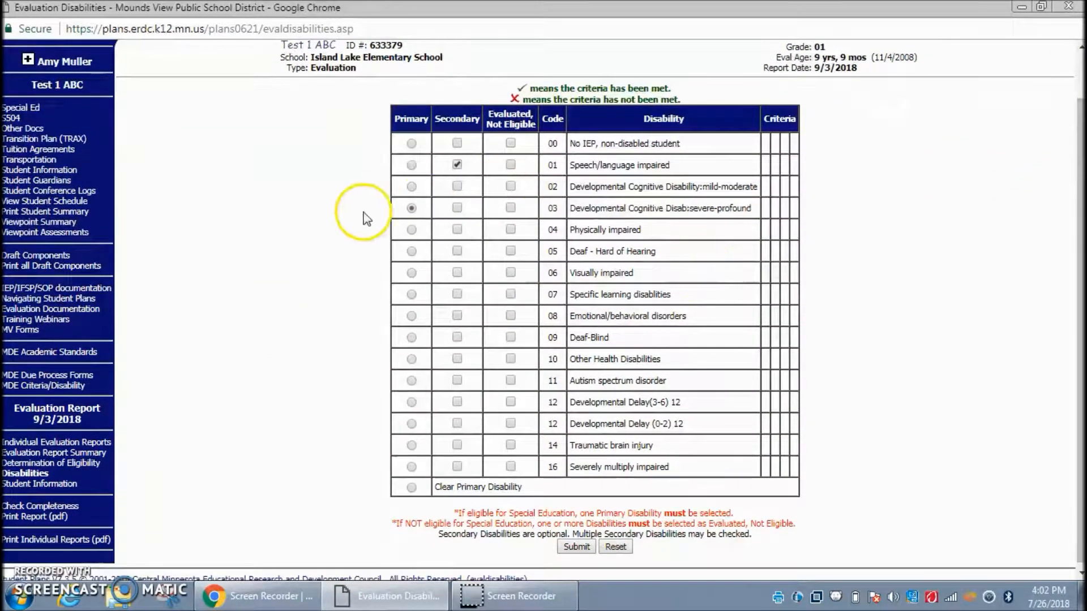
click(412, 489)
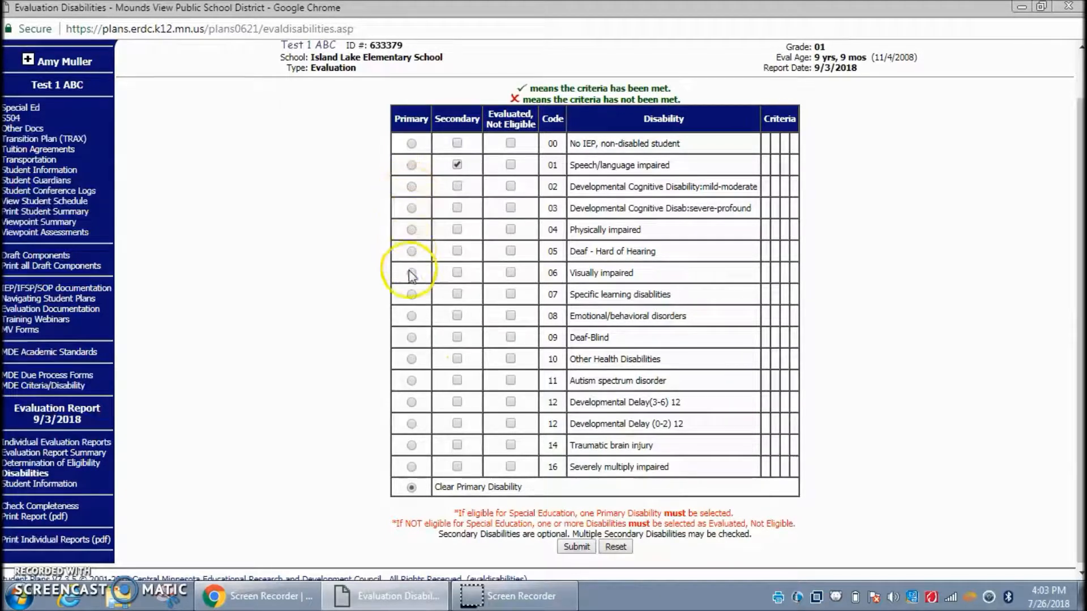
click(412, 208)
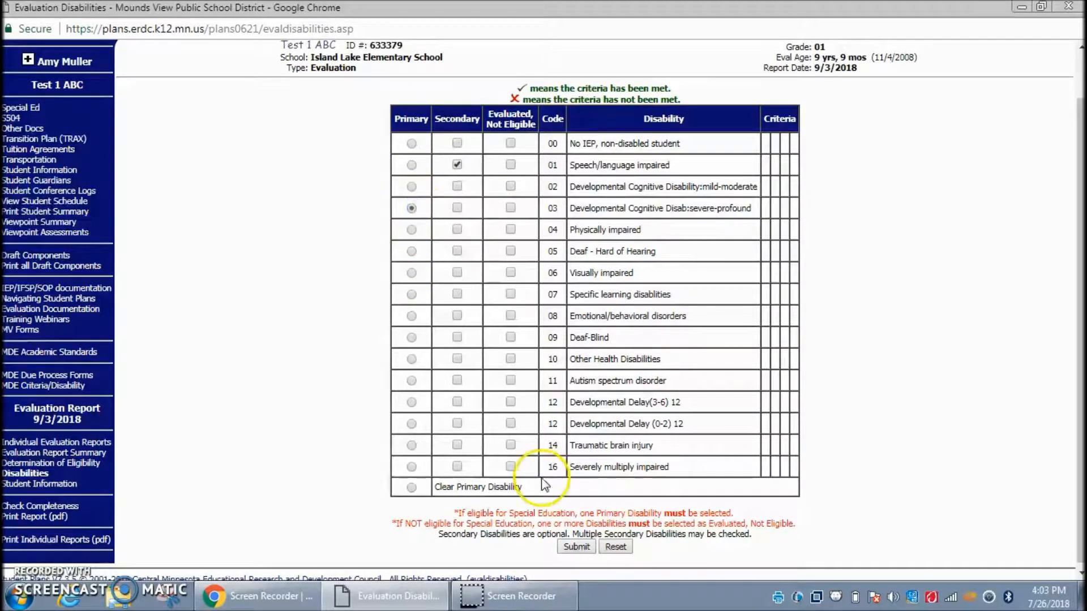
click(576, 547)
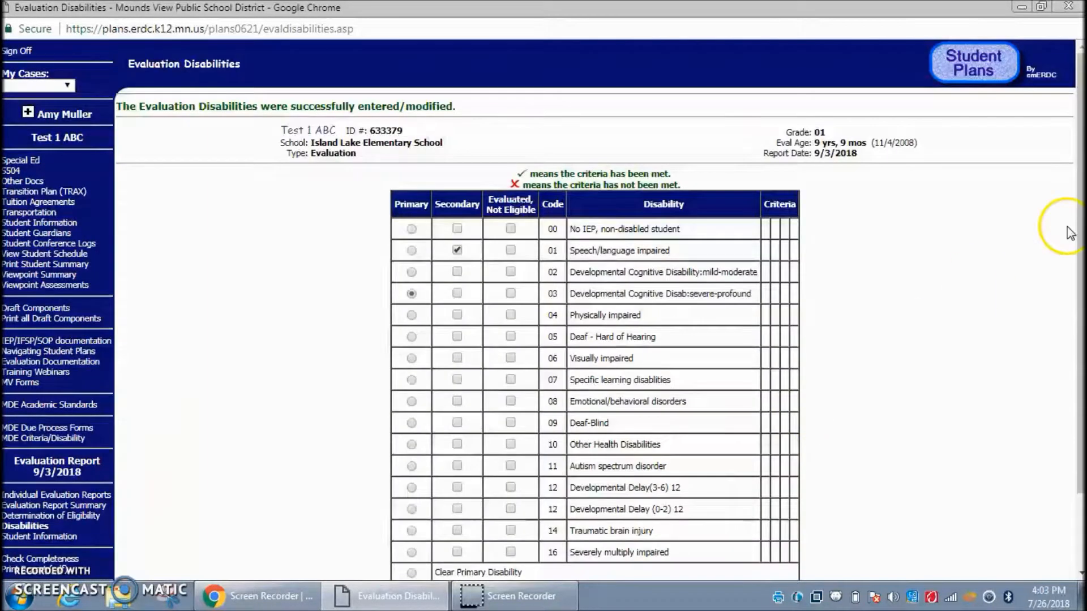
Open the evaluation report's Student Information page and review the student's details
drag(1080, 198, 1080, 305)
click(63, 447)
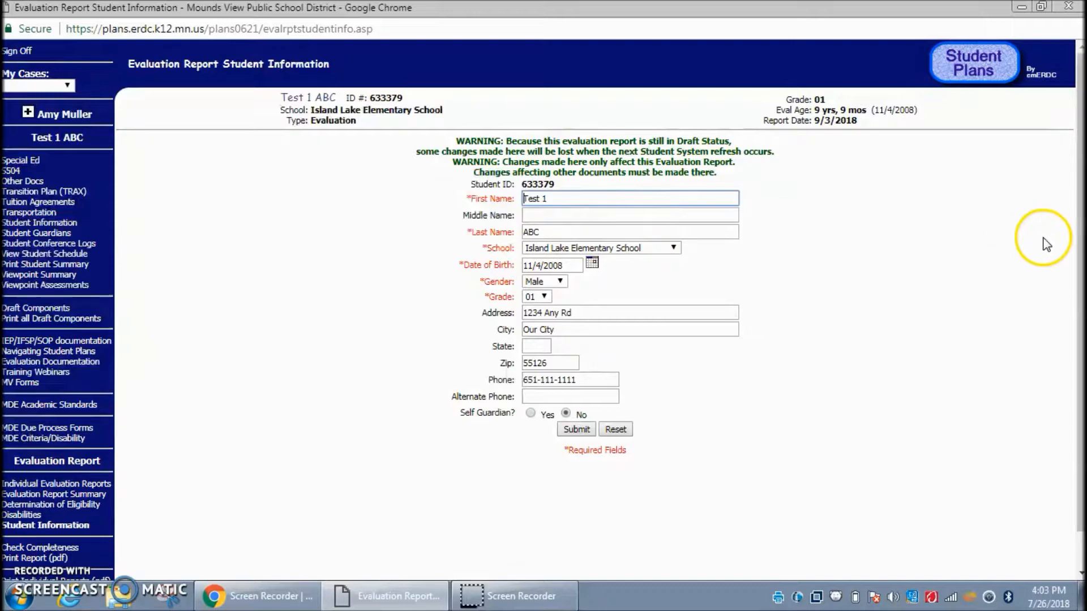
drag(1078, 225, 1077, 292)
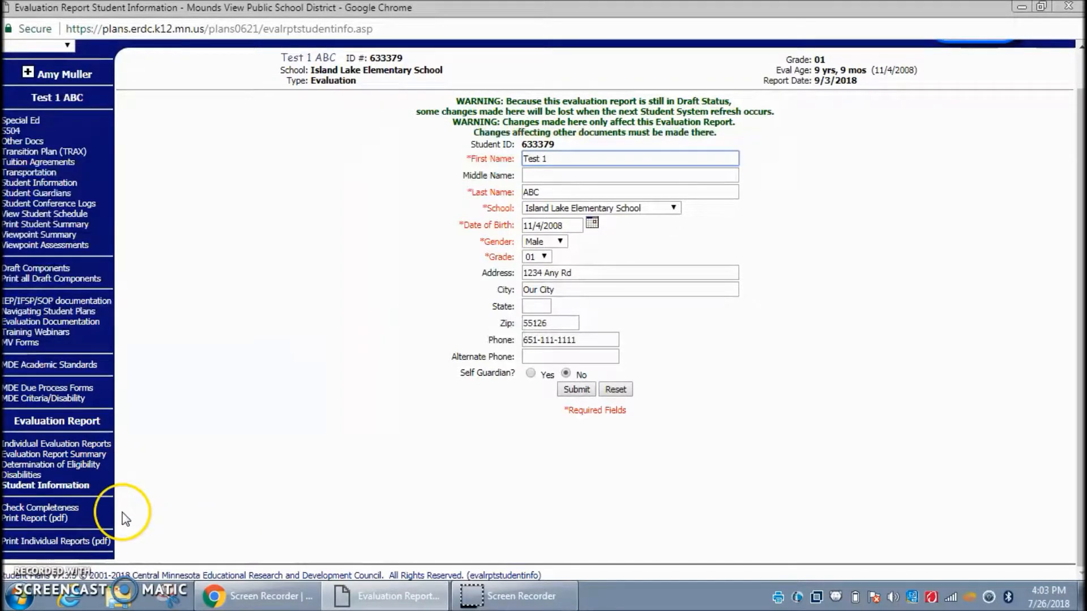
Run the completeness check on the evaluation report and look through the message for each section
click(75, 509)
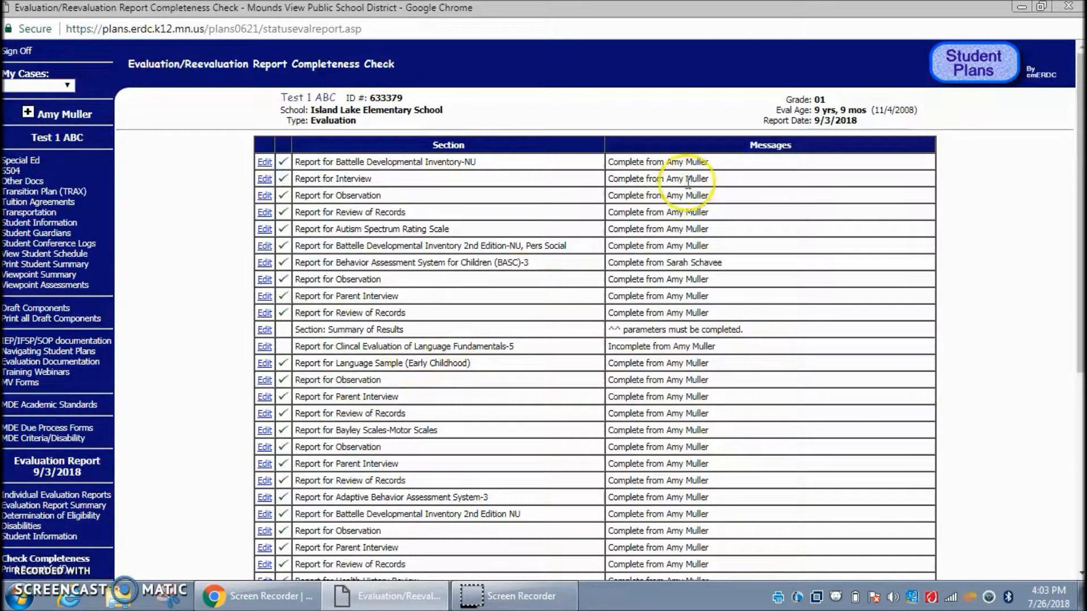
drag(1080, 115, 1078, 166)
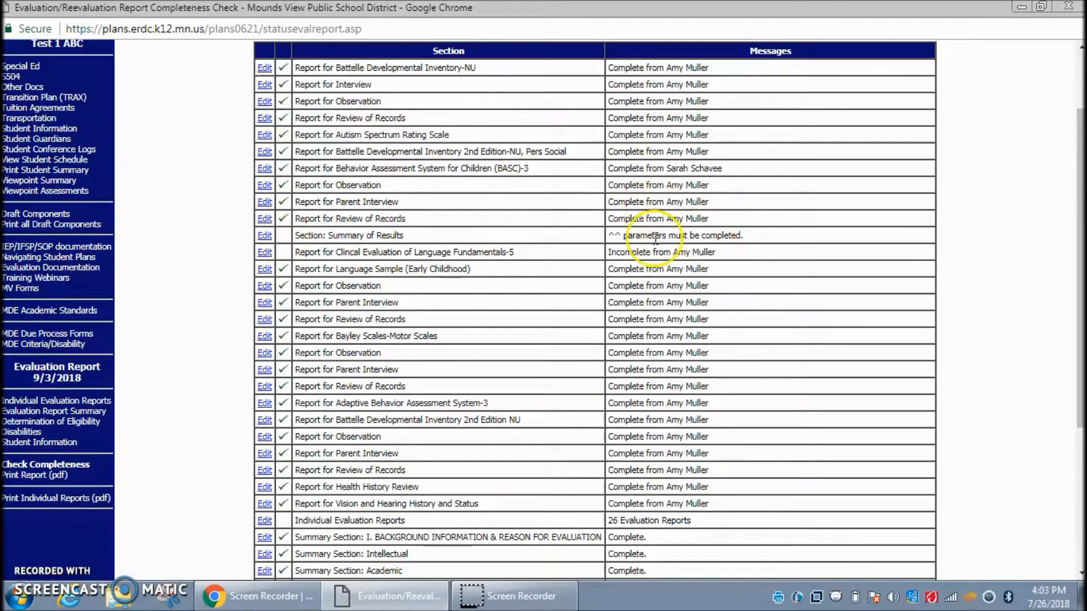
In the CELF-5 report's Summary of Results, delete the ^^ markers after the Subtest and Index Measure Descriptions headings and submit the section
click(264, 235)
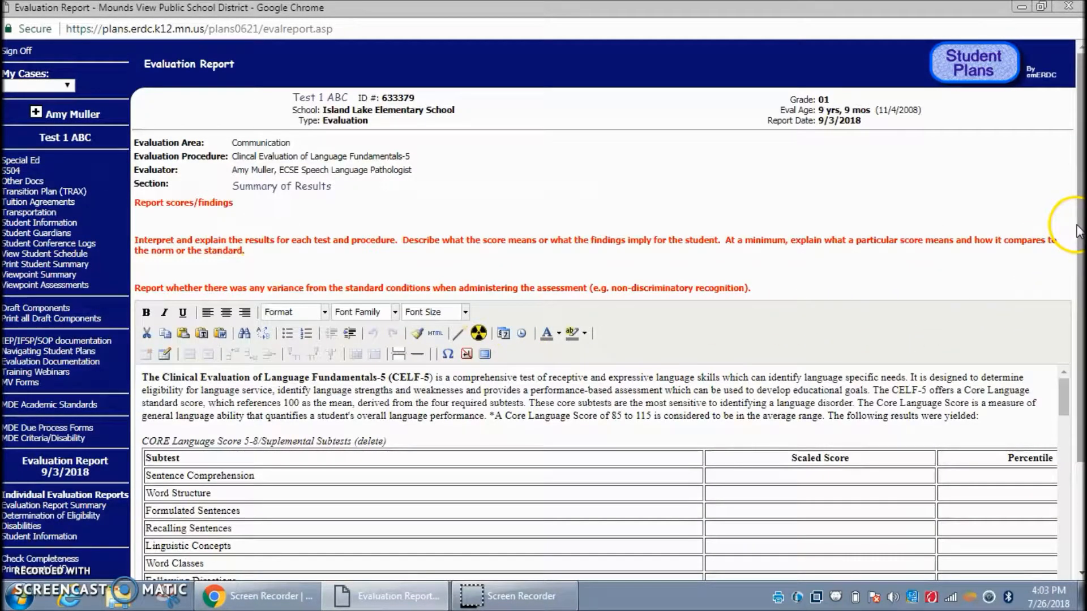
drag(1079, 229, 1064, 438)
click(600, 325)
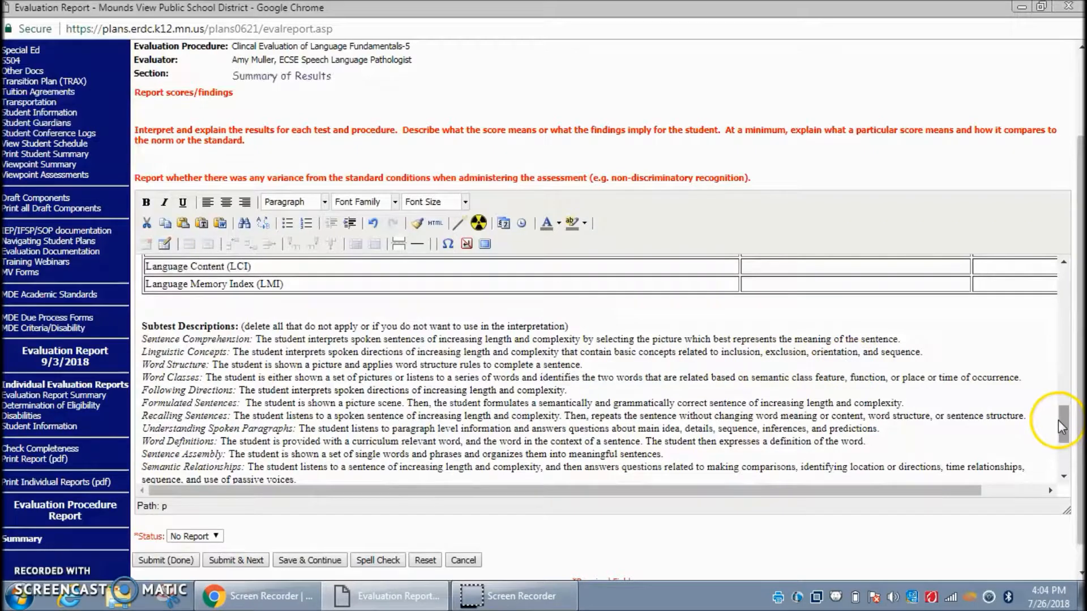
drag(1062, 423, 1063, 440)
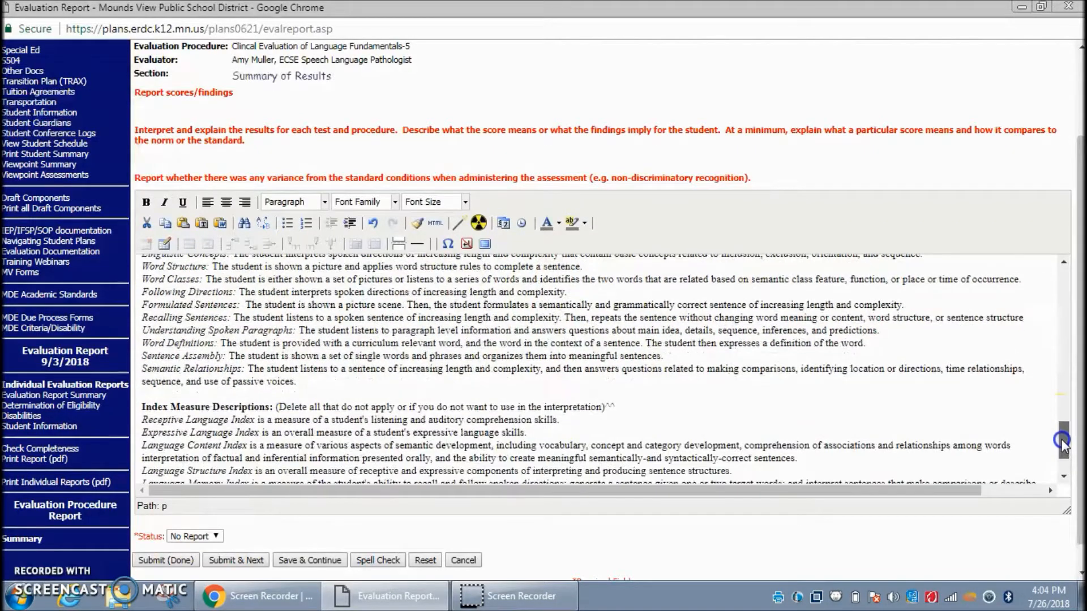
click(643, 408)
drag(1063, 449, 1064, 476)
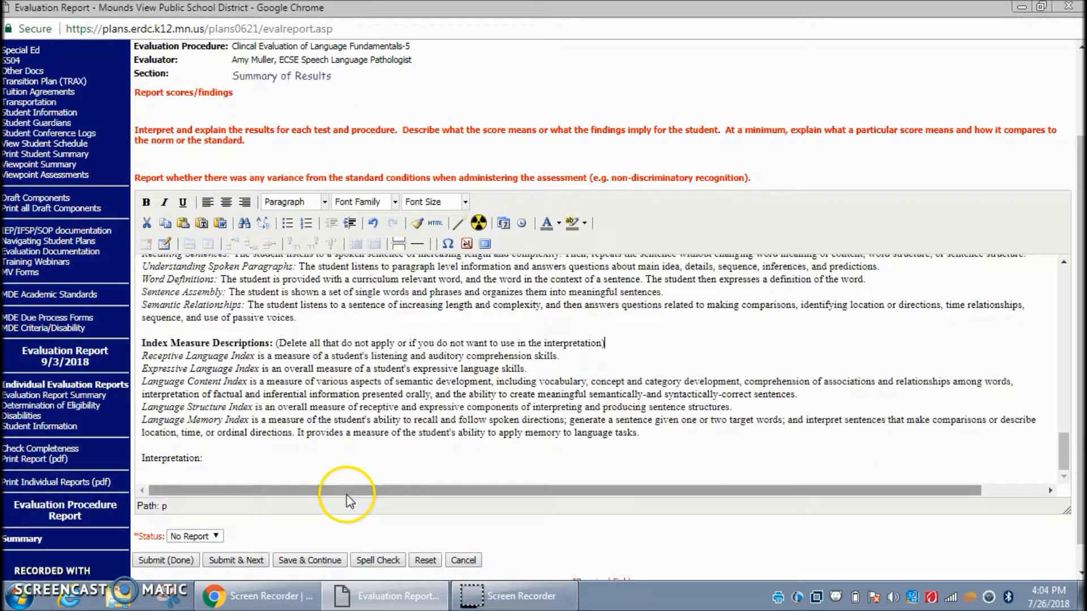
click(165, 560)
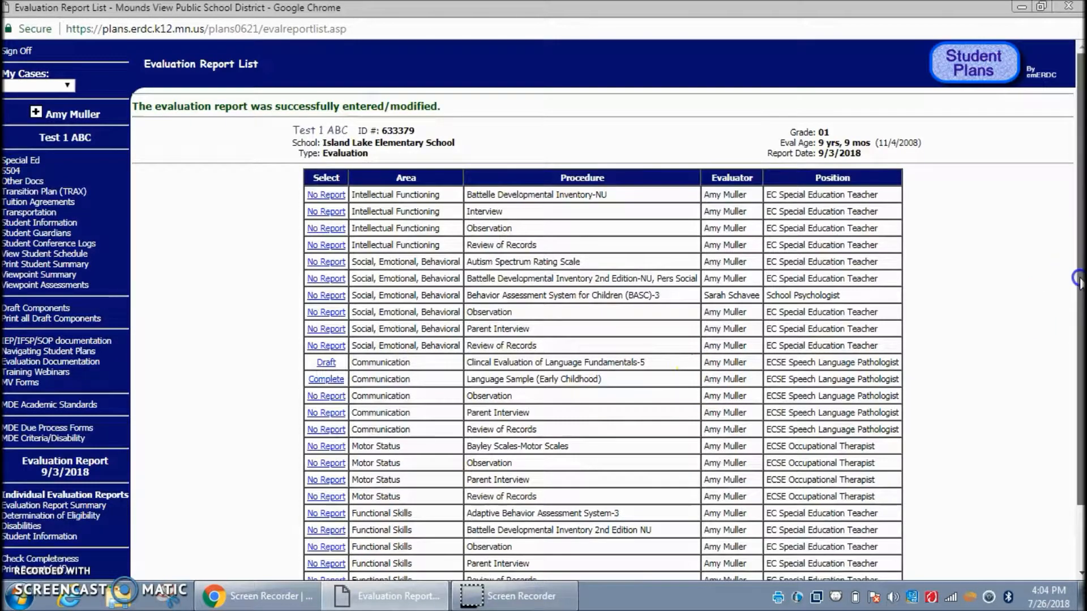
Rerun the completeness check, then set the CELF-5 Summary of Results status to Complete and submit it
drag(1073, 279, 1068, 391)
click(57, 485)
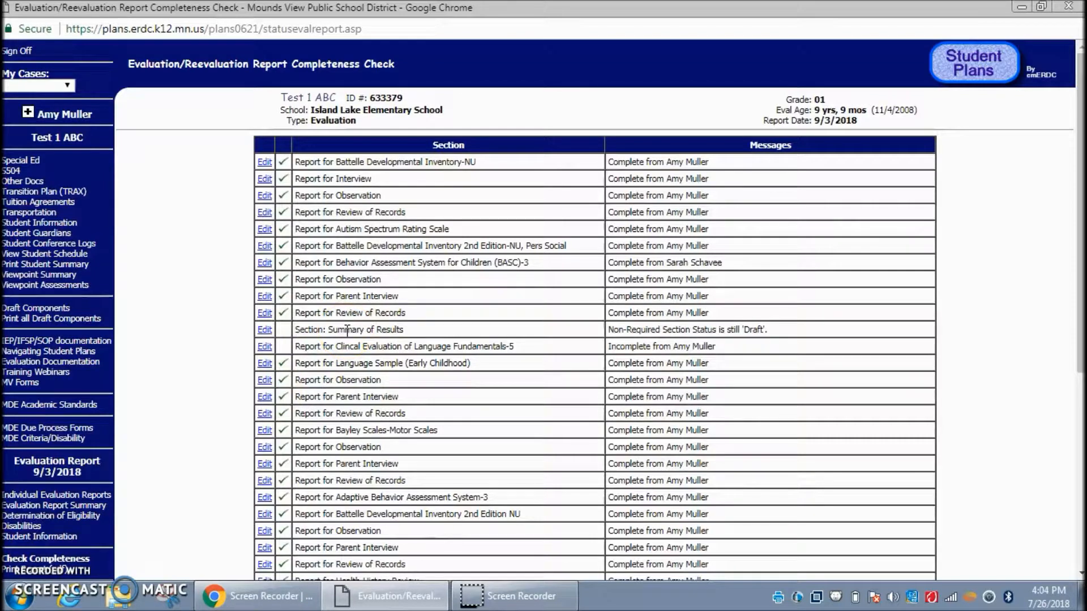
click(267, 333)
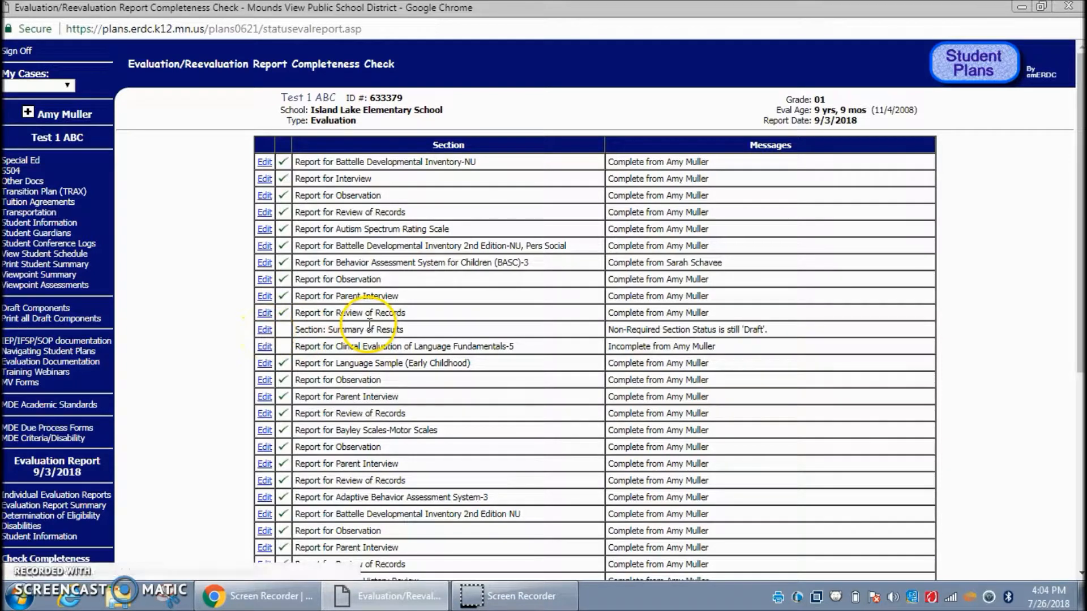
click(453, 333)
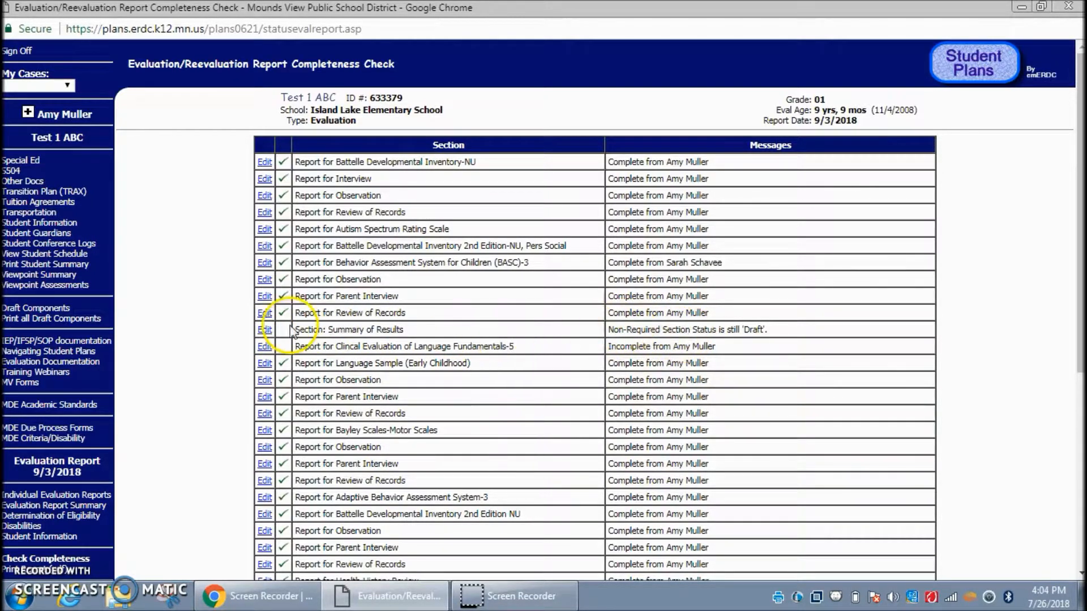
click(262, 330)
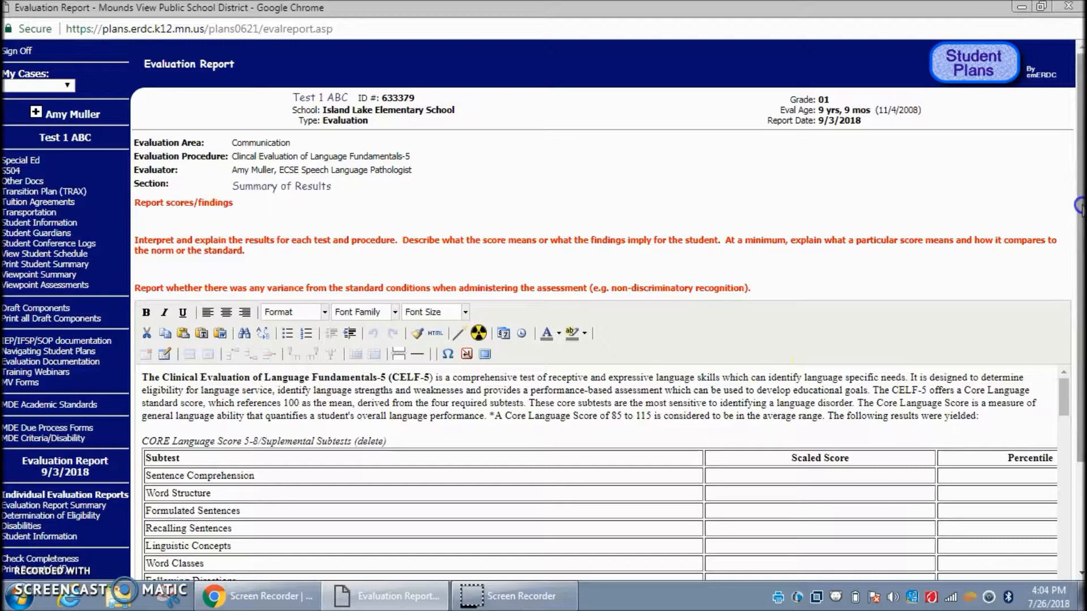
click(1074, 320)
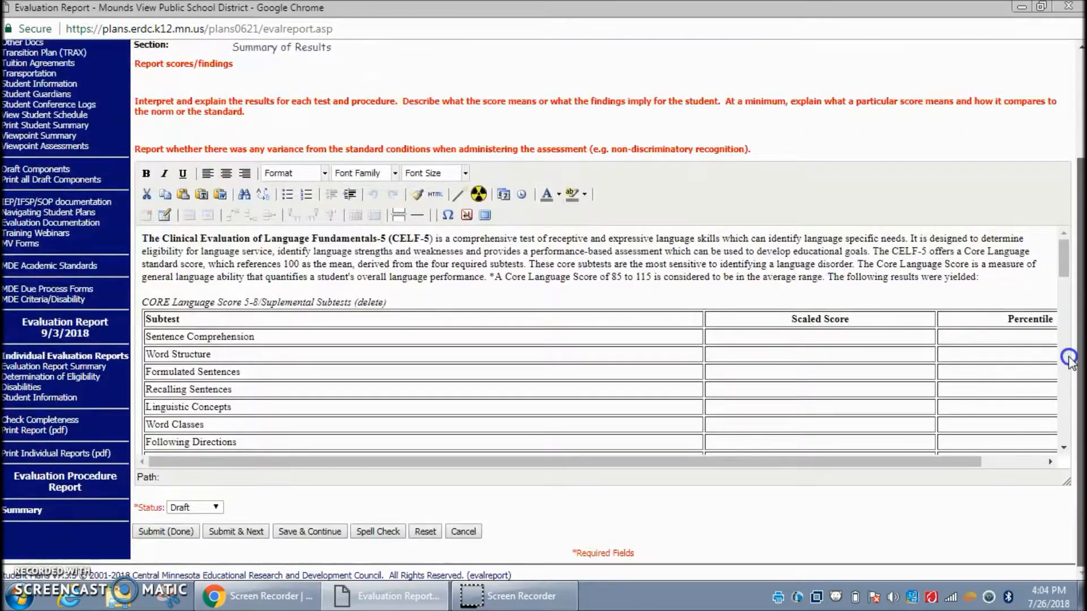
click(216, 507)
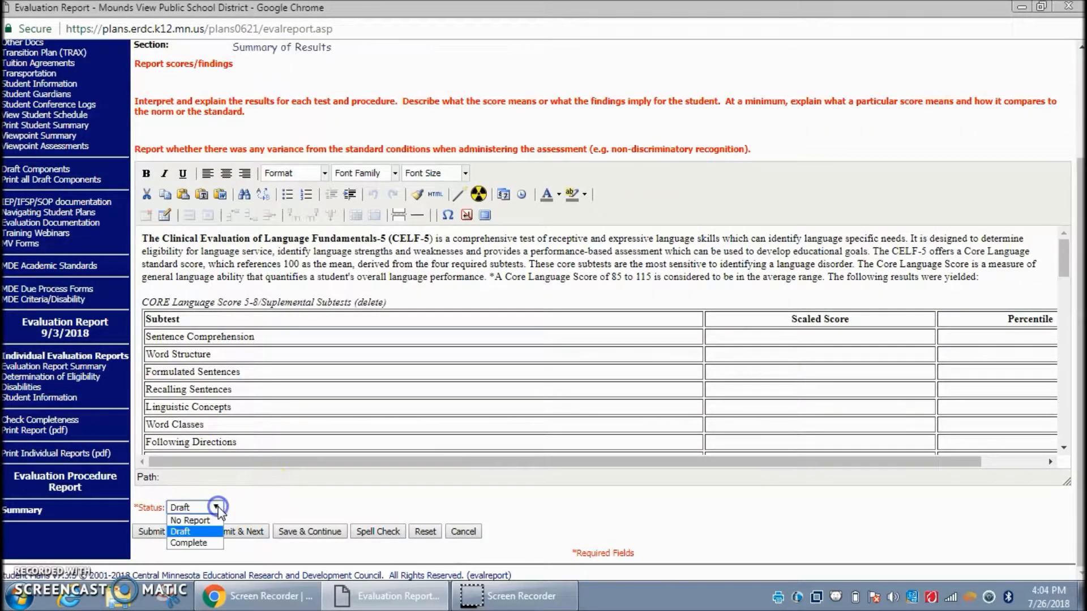
click(203, 544)
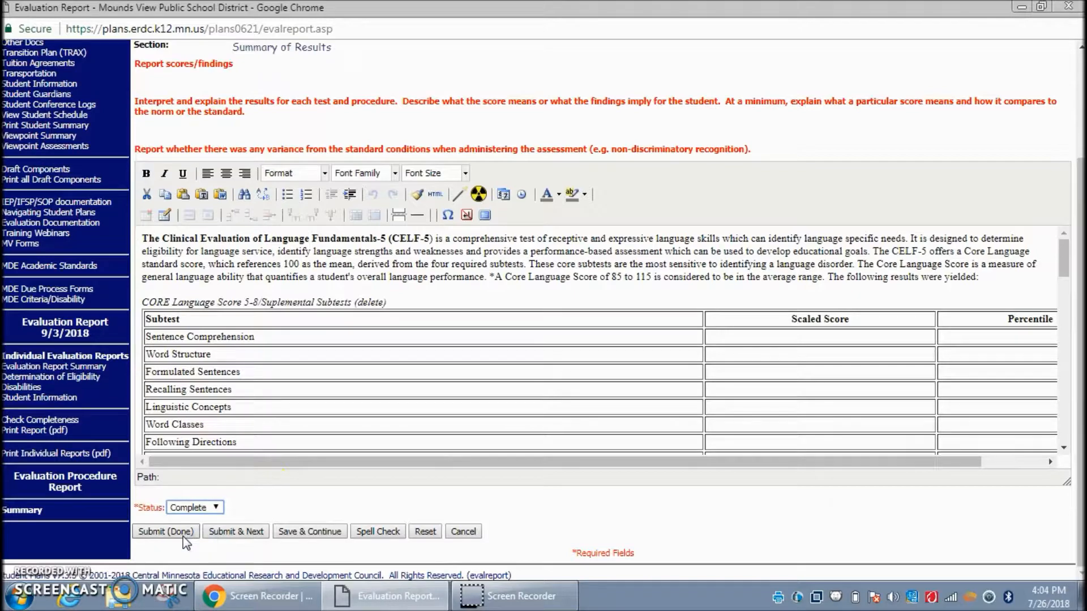
click(181, 533)
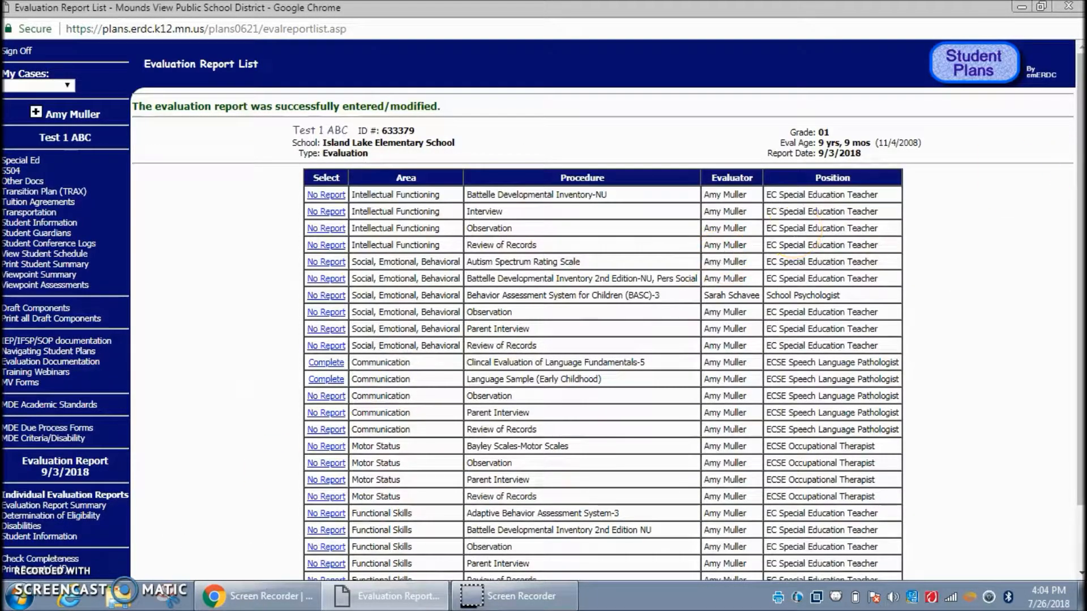
Run the completeness check again and look through the summary sections for any that are still incomplete
scroll(1076, 167, down, 3)
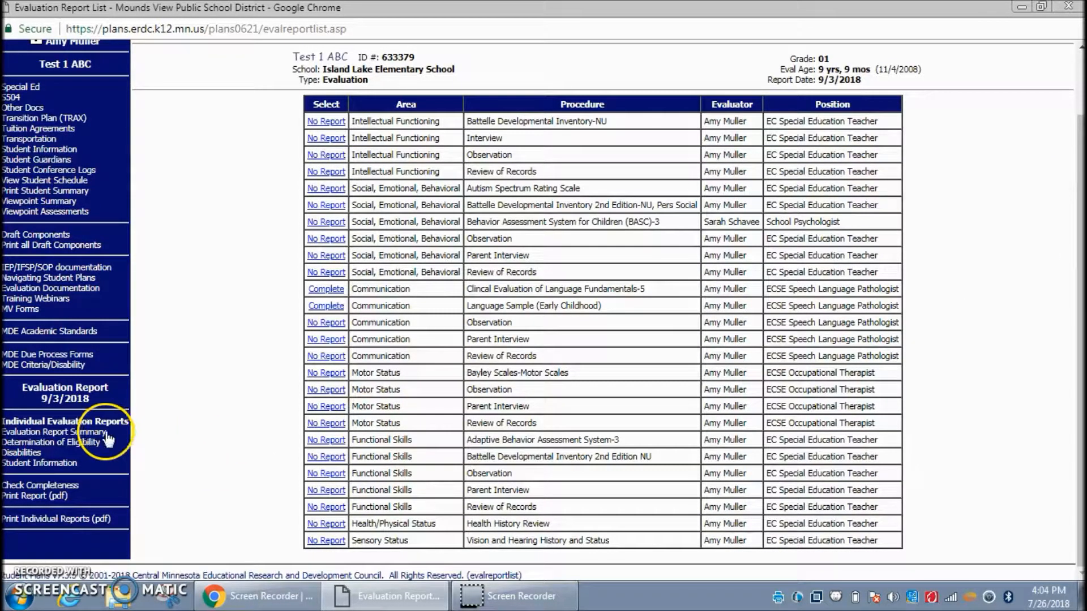
click(70, 485)
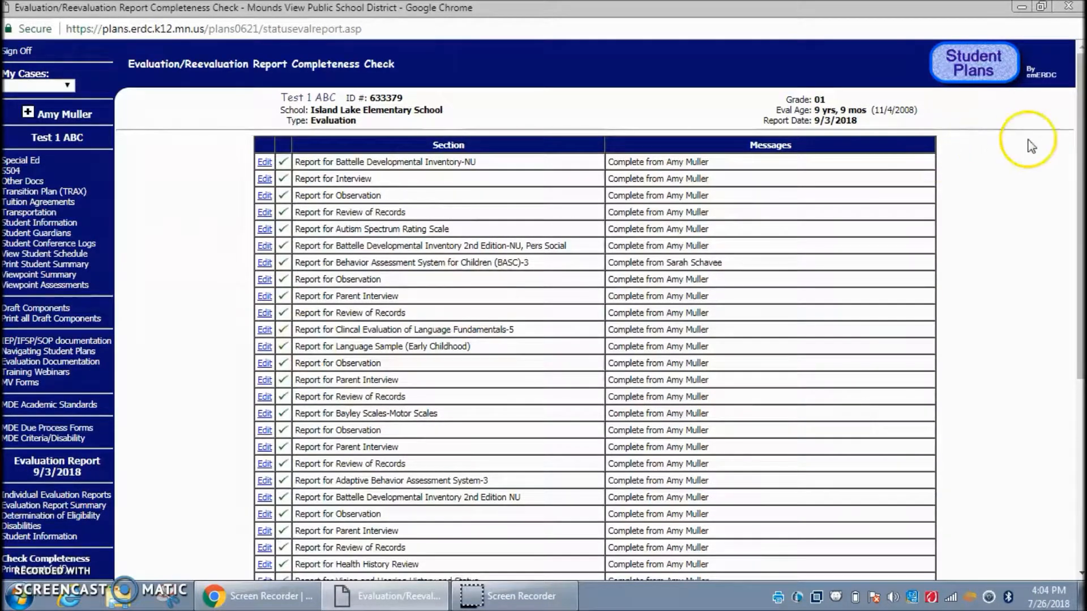
drag(1073, 142, 1073, 334)
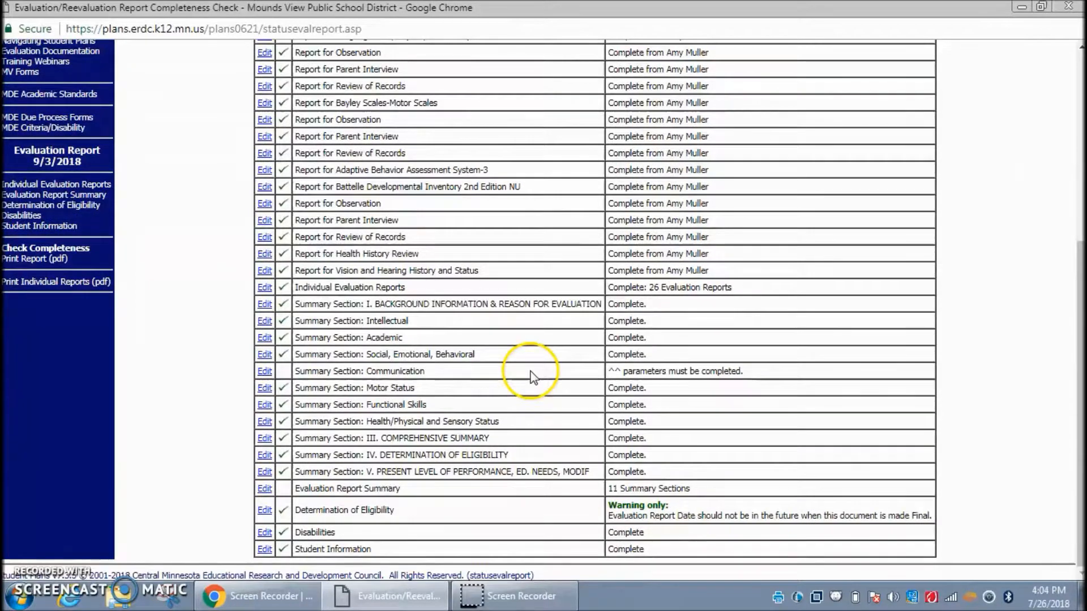
Delete the remaining ^^ markers from the CELF-5 text in the Communication summary section and save the section
click(266, 372)
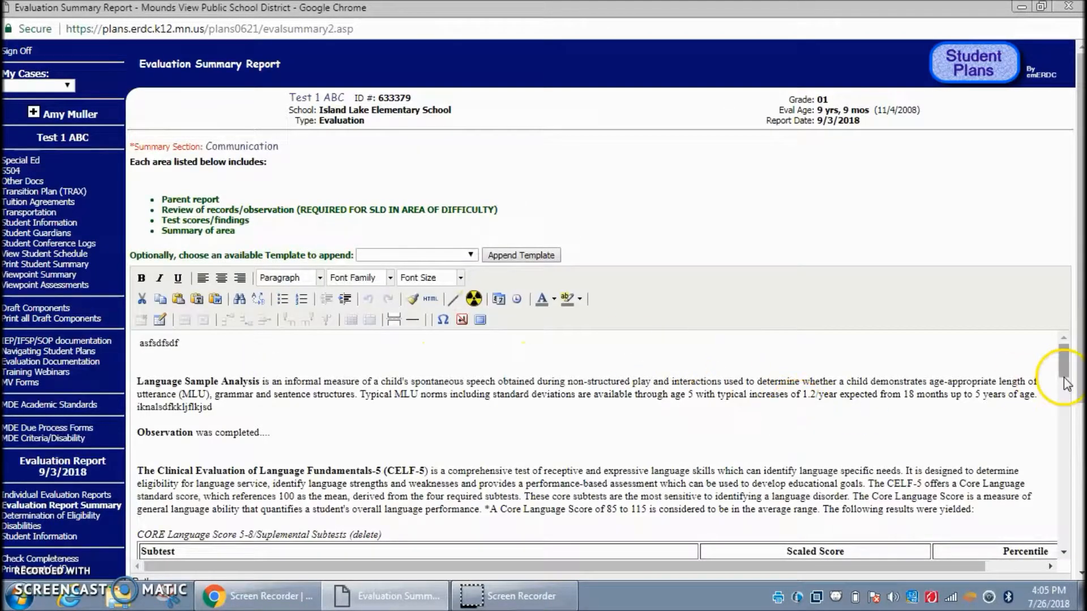
drag(1066, 384, 1063, 473)
drag(976, 567, 852, 598)
click(1036, 484)
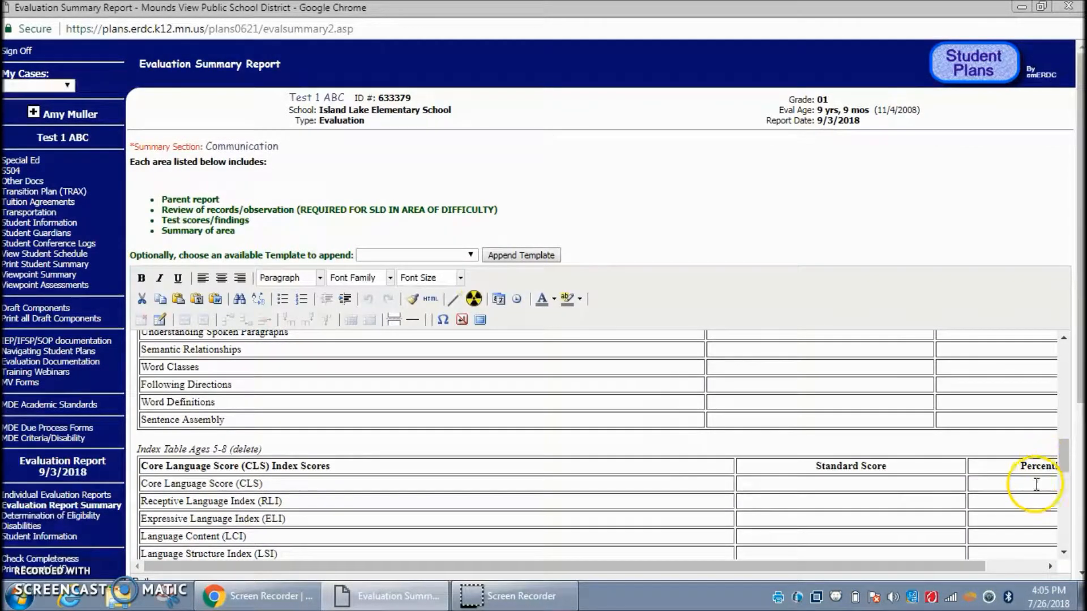
drag(1063, 463, 1063, 512)
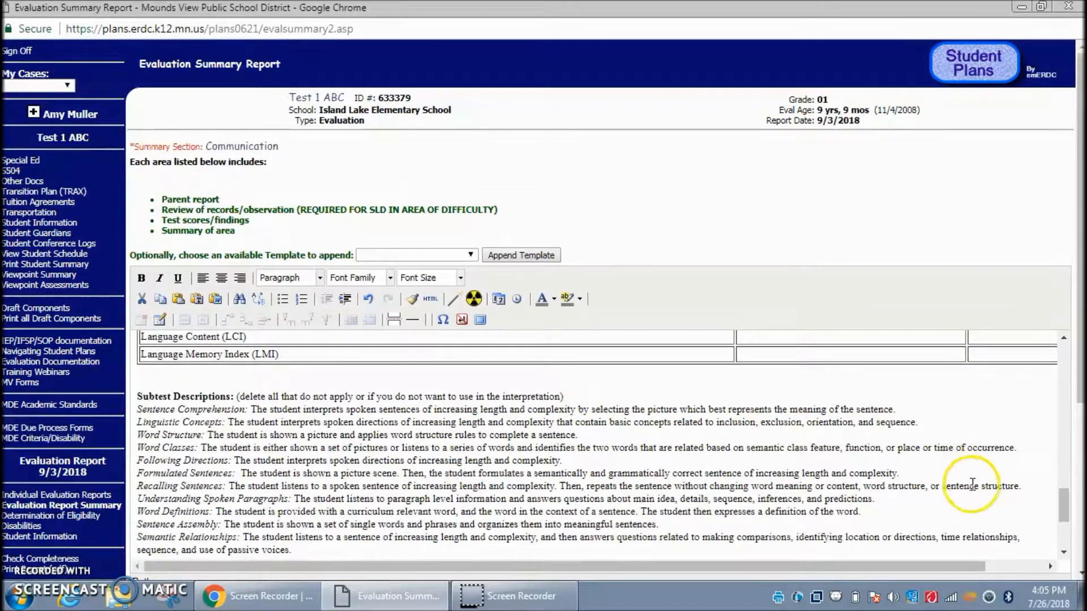
drag(1063, 498, 1066, 531)
click(630, 428)
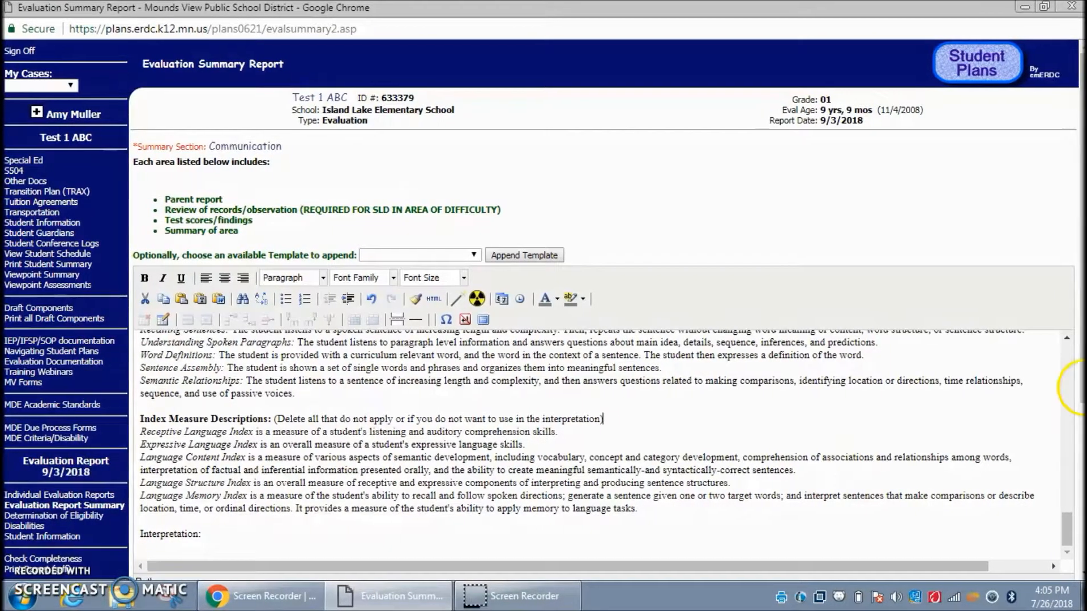
click(1075, 455)
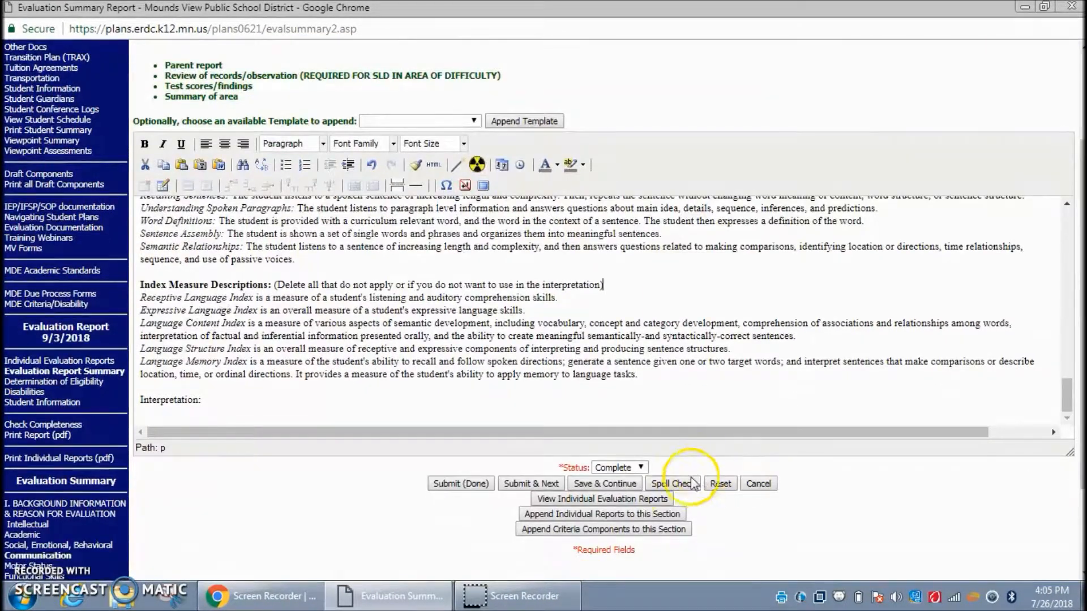
click(606, 486)
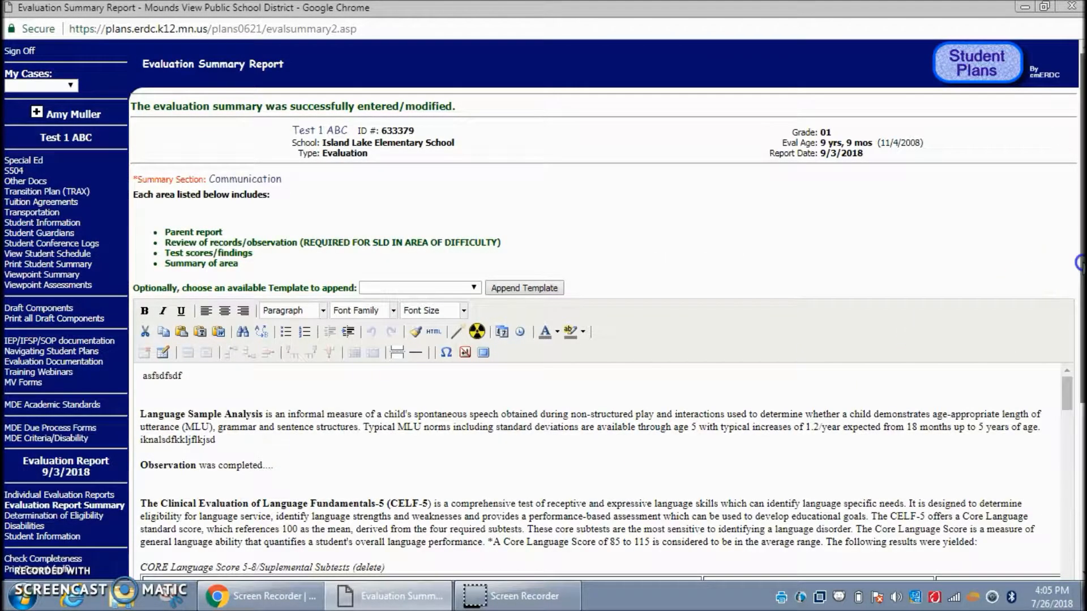
Recheck the evaluation report's completeness, acknowledge that the warnings are acceptable, and make the report final
click(1076, 348)
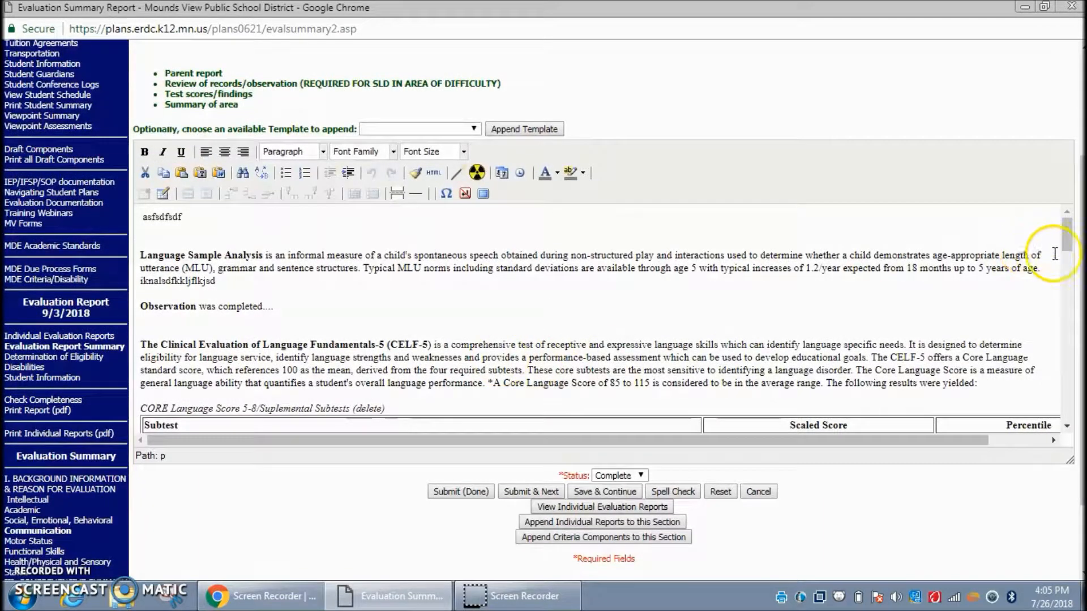
drag(1082, 242, 1080, 358)
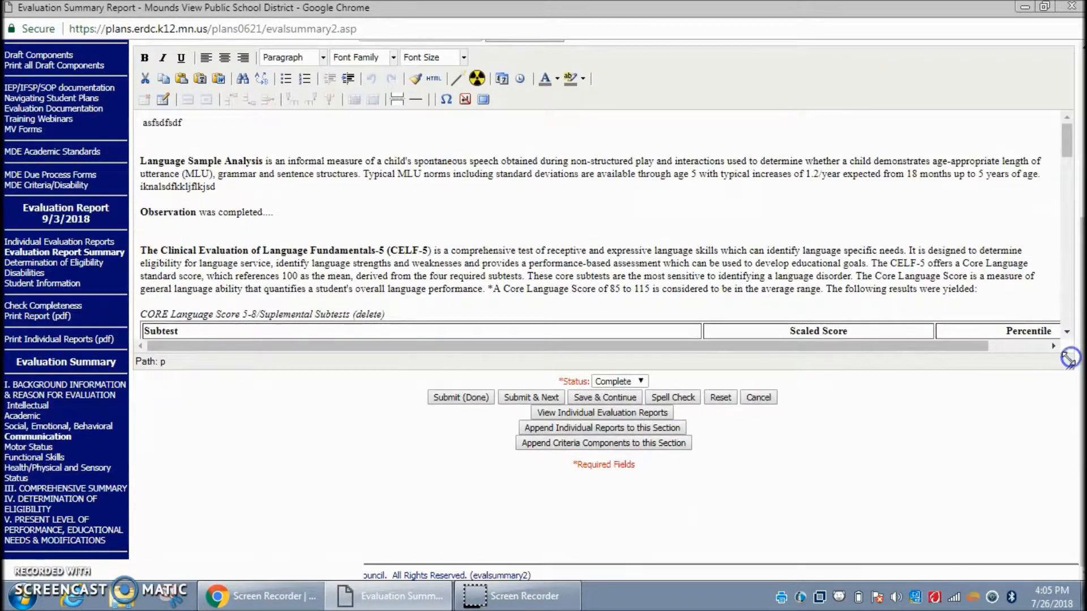
click(34, 306)
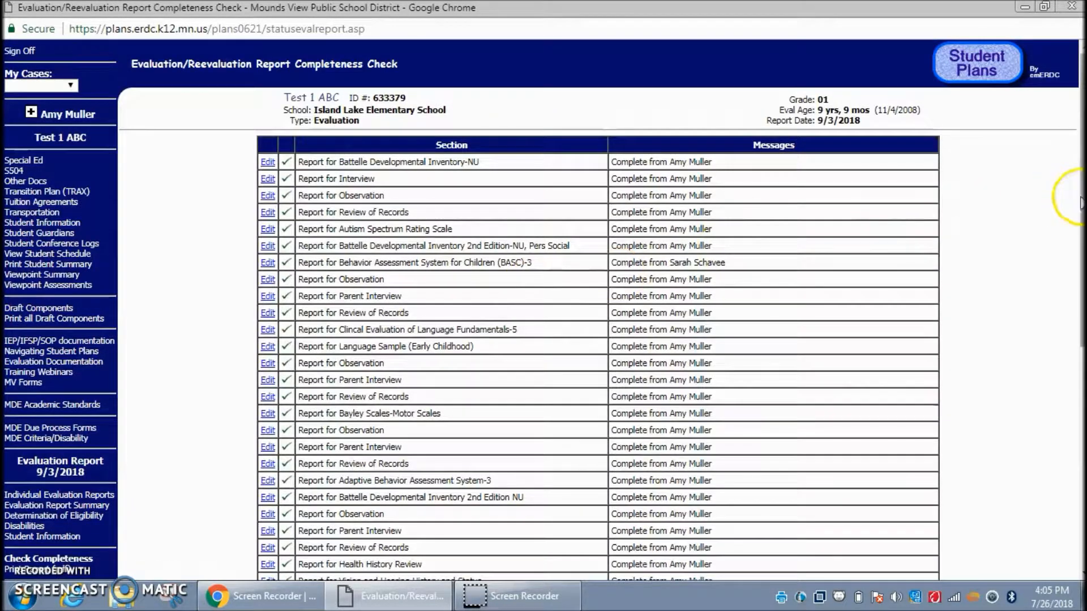
drag(1079, 204, 1064, 437)
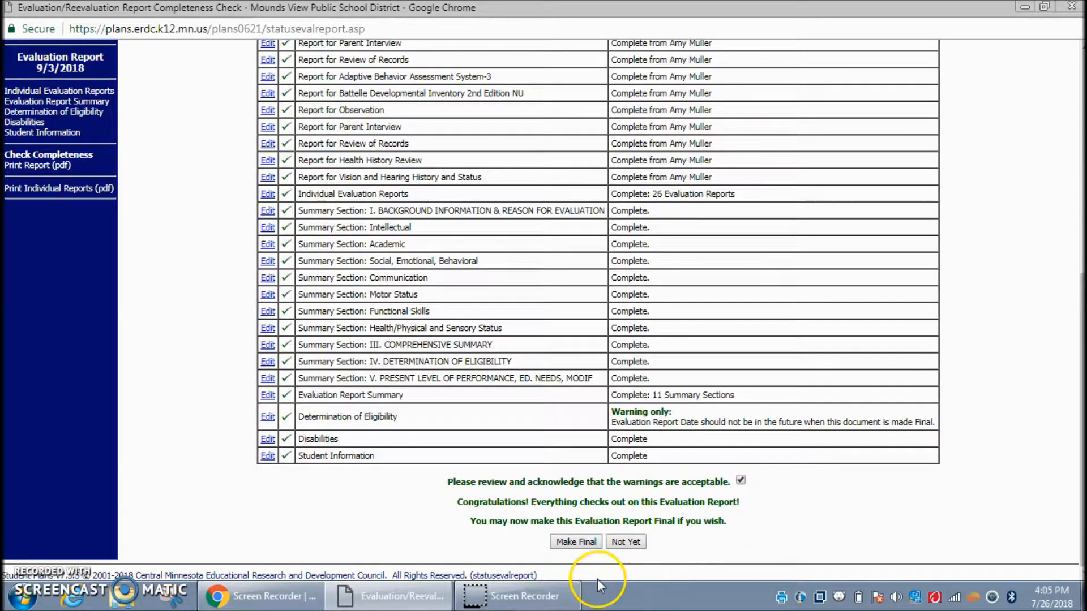
click(573, 543)
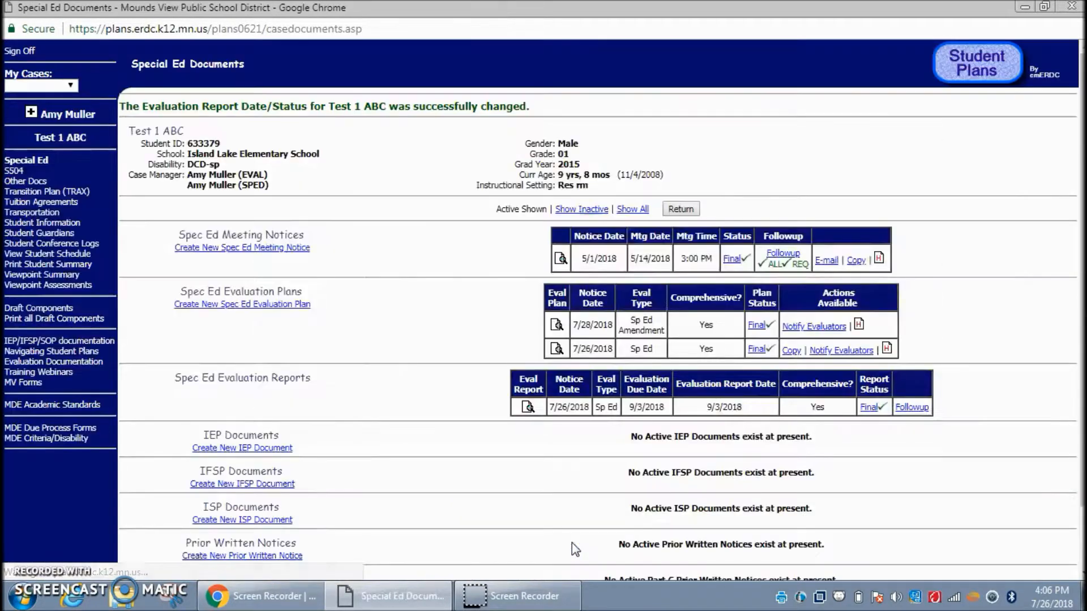
Open the finalized evaluation report PDF from Spec Ed Evaluation Reports, look through its pages, and close it
click(528, 407)
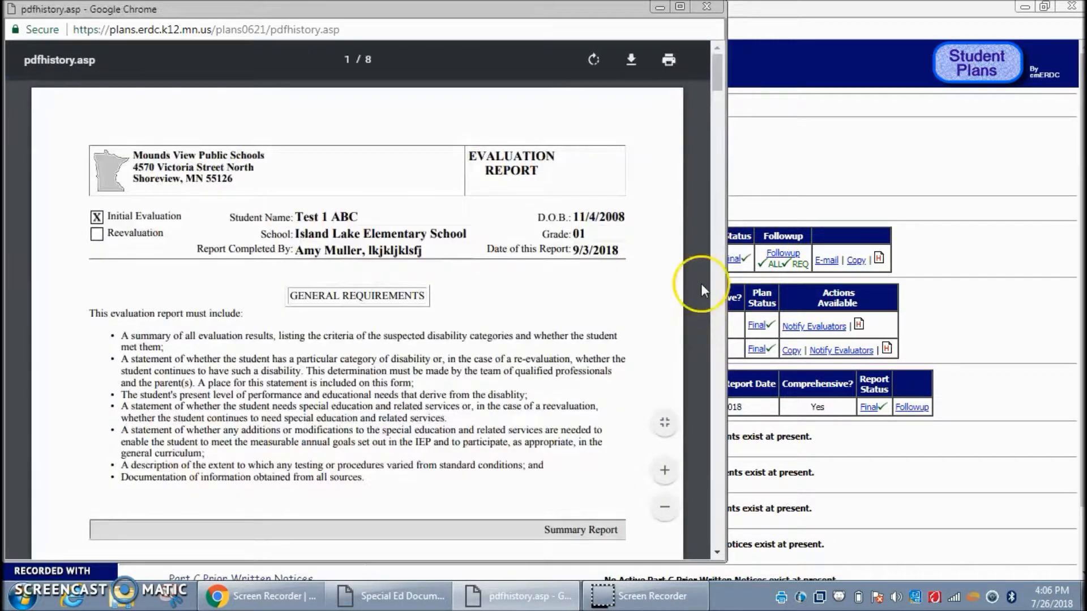
drag(716, 63, 720, 398)
click(704, 7)
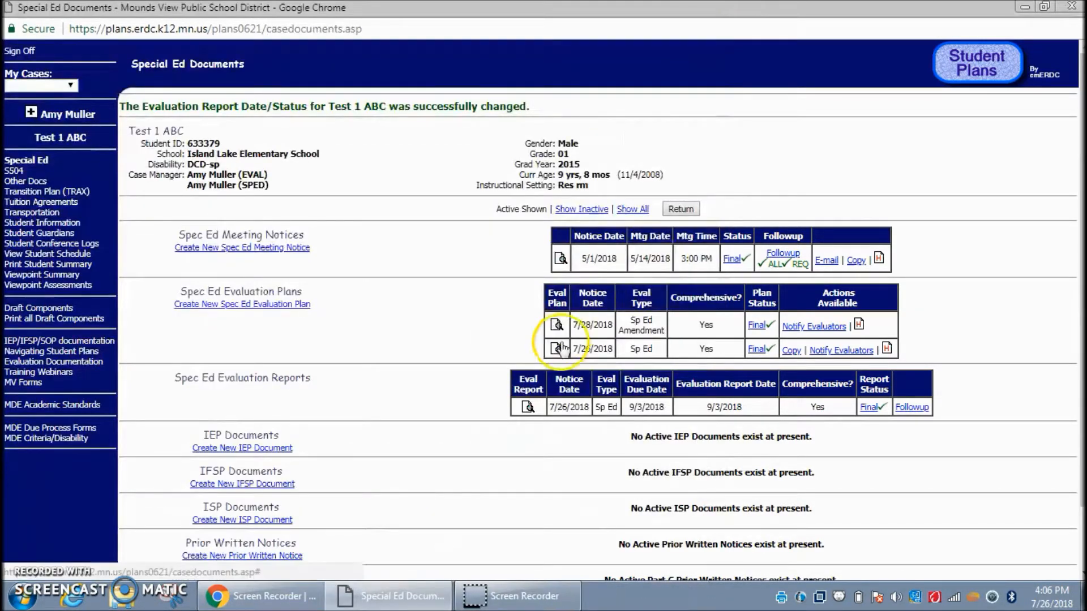